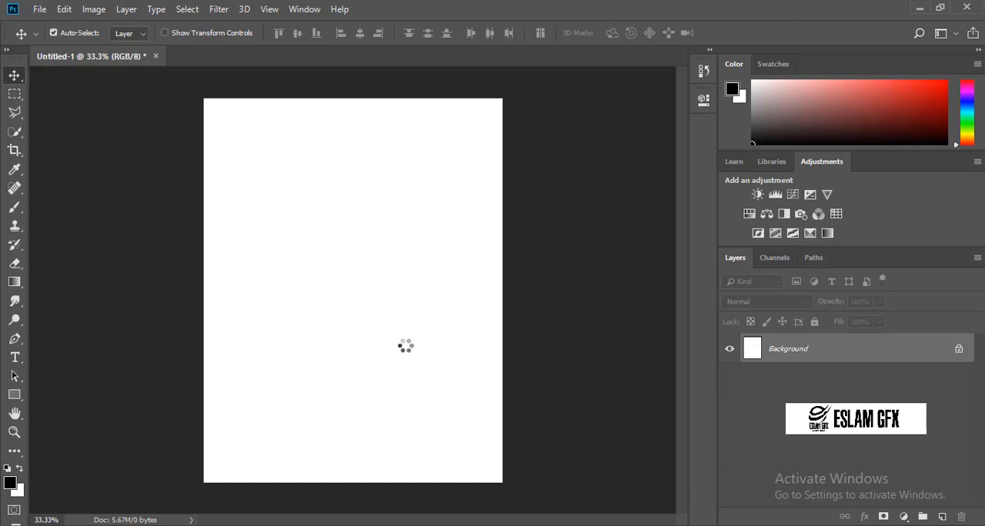
Position the 070 - O4NLnhV pitch image along the canvas bottom, flattened to about 9.3% height and stretched to the full canvas width.
drag(414, 349, 419, 454)
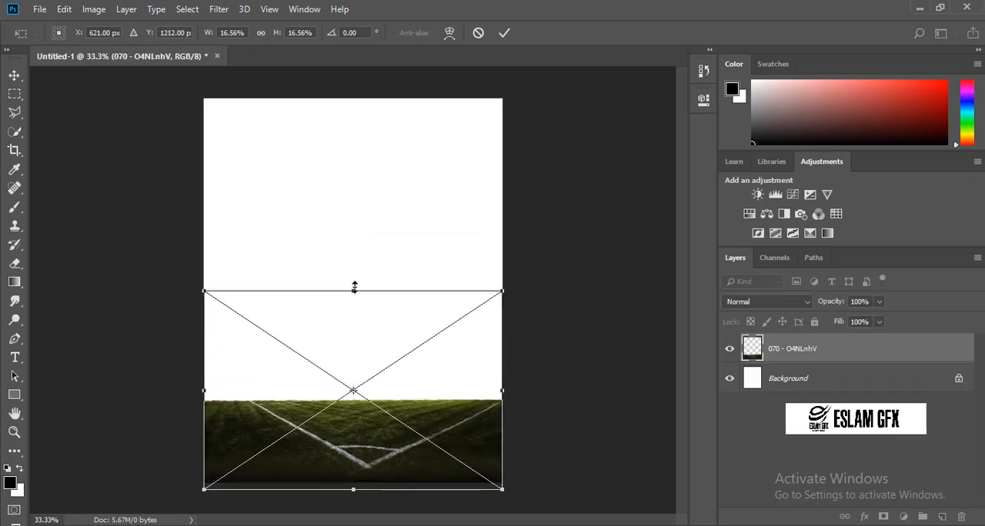
drag(355, 291, 350, 378)
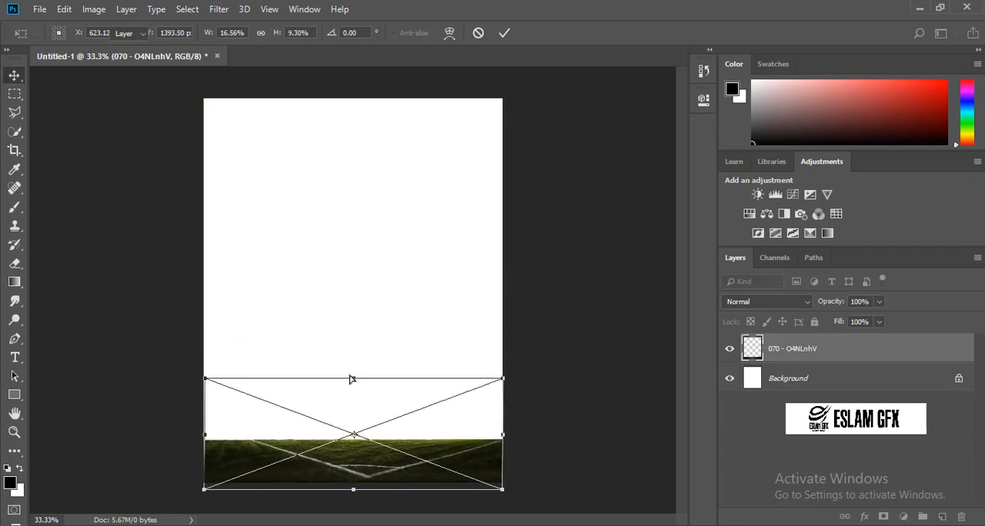
key(Return)
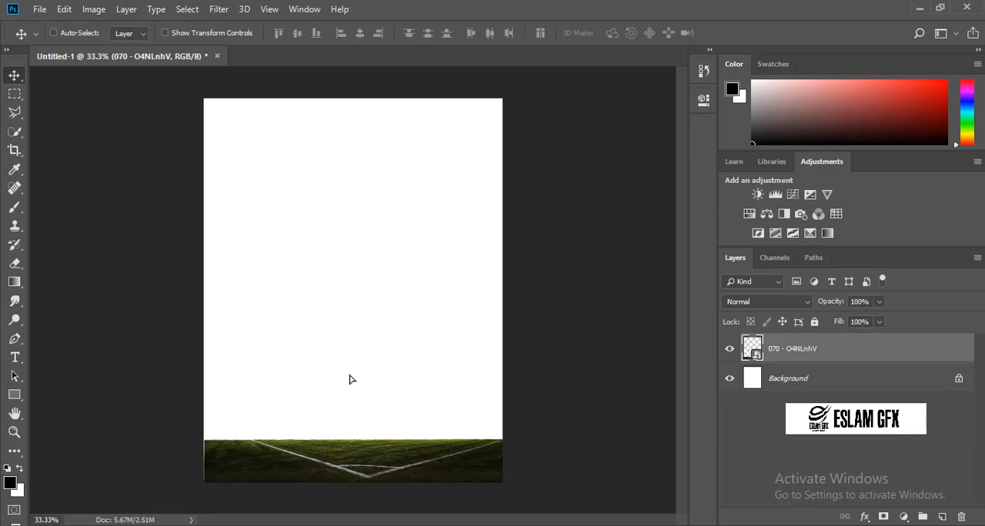
key(ctrl+t)
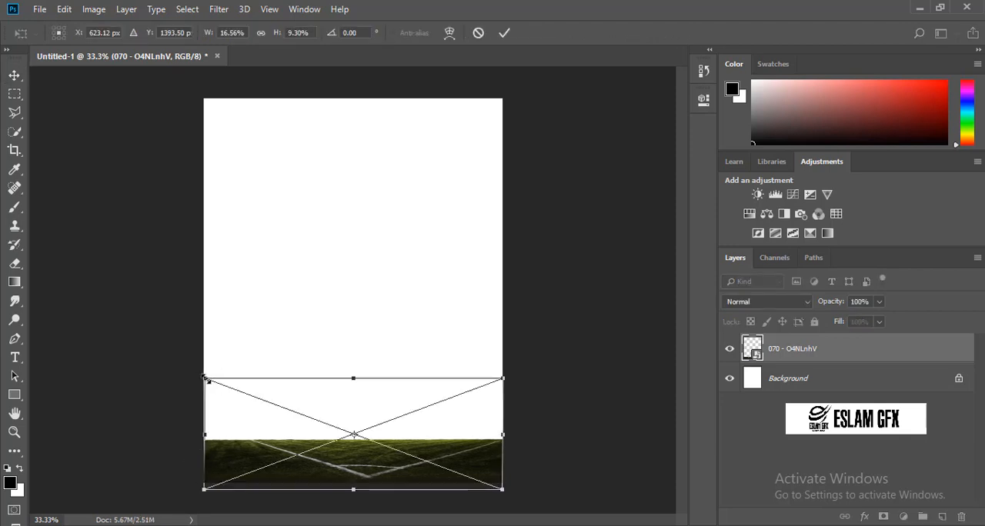
drag(205, 379, 199, 377)
key(Return)
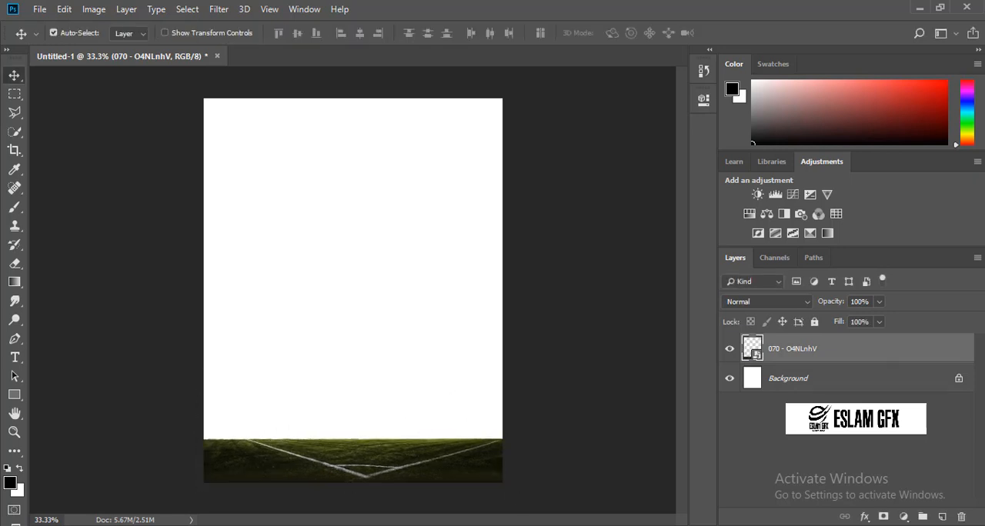
Place the EEyava4 stadium image over the lower part of the canvas, scaled to about 35%, and add a layer mask to it.
key(alt+Tab)
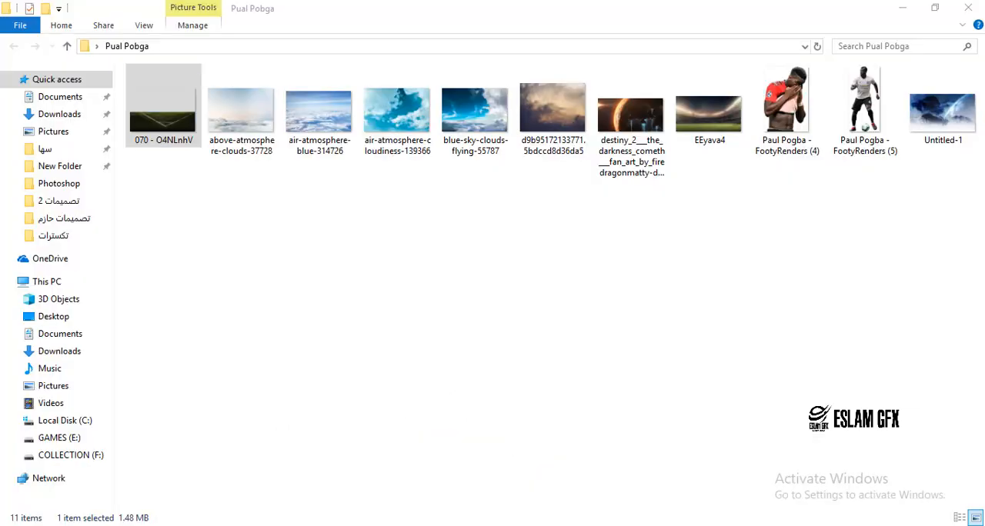
click(702, 133)
drag(703, 132, 421, 436)
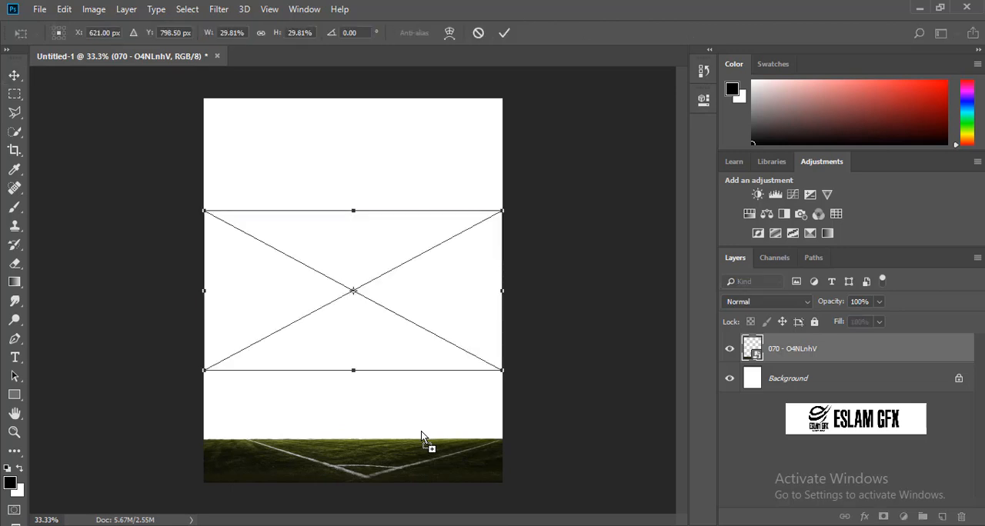
drag(423, 336, 425, 418)
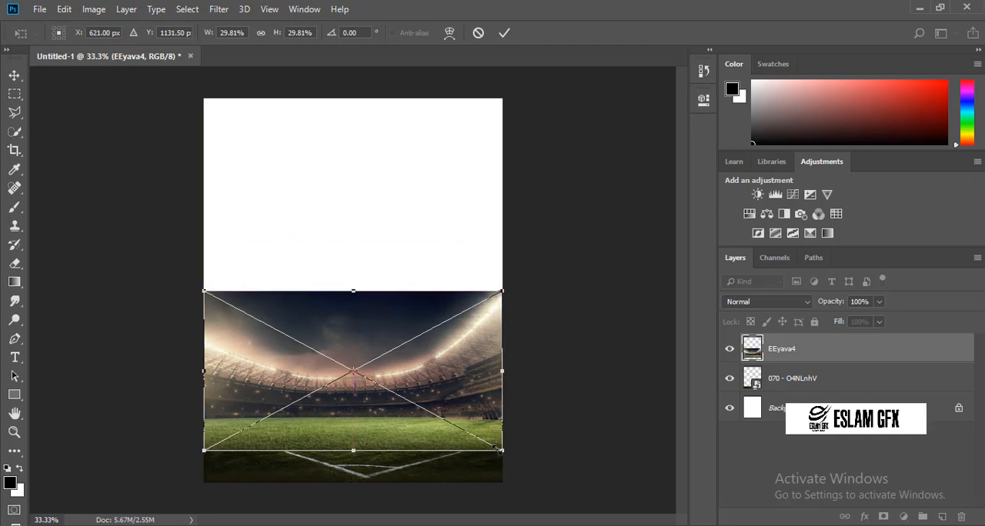
drag(498, 450, 526, 463)
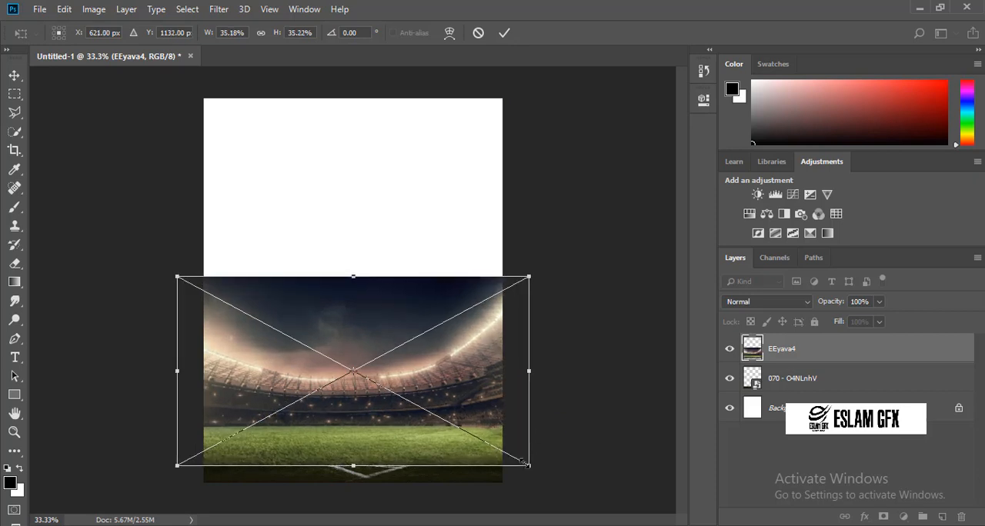
key(Return)
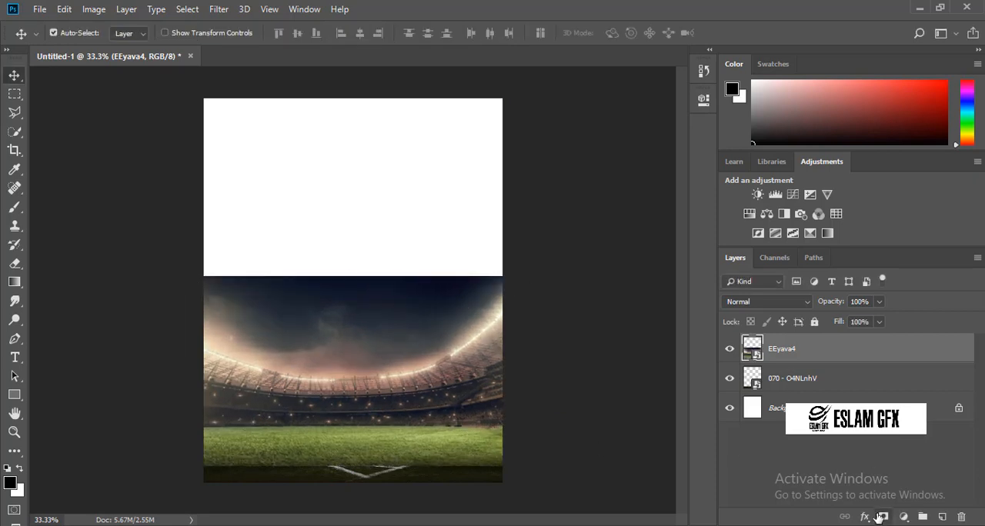
click(882, 517)
click(14, 207)
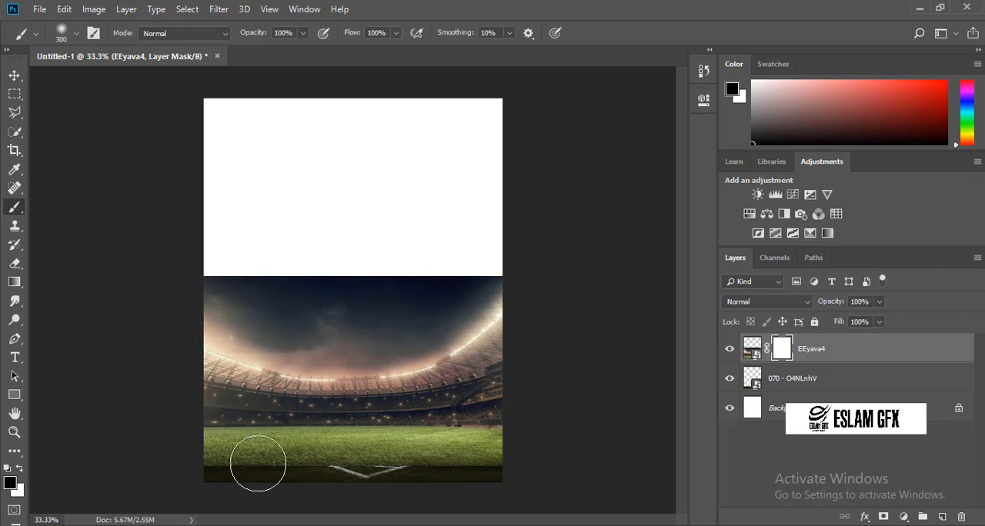
mouse_move(258, 463)
mouse_down()
mouse_move(268, 461)
mouse_move(203, 462)
mouse_move(439, 455)
mouse_move(564, 470)
mouse_up()
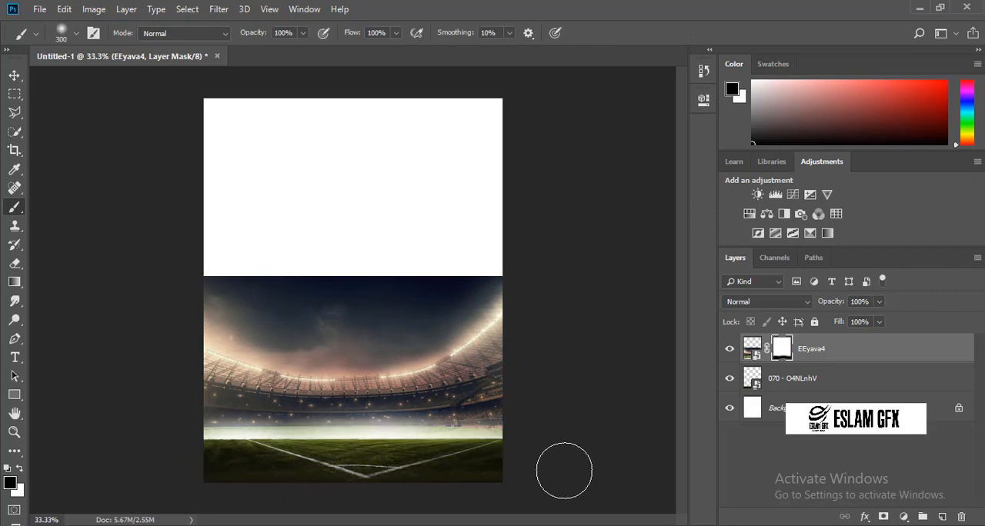
key(ctrl+z)
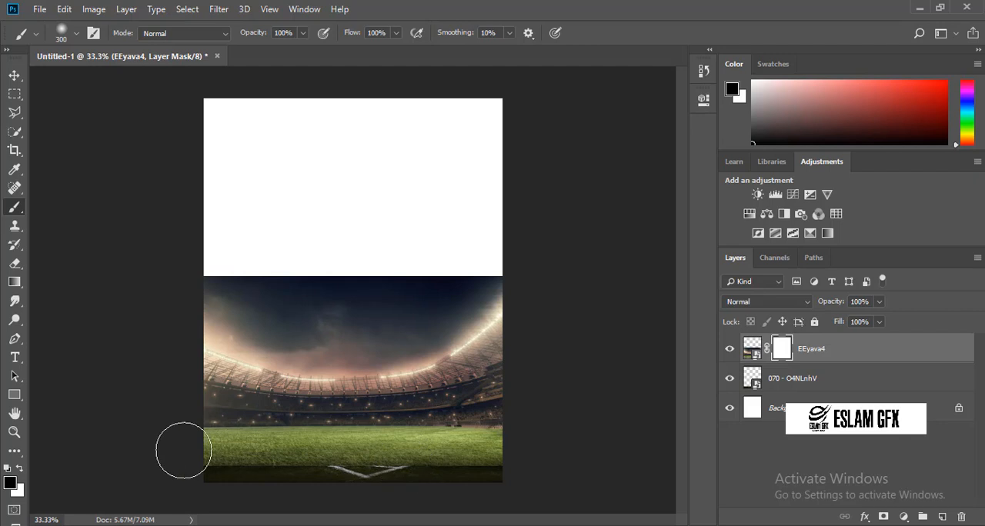
mouse_move(189, 466)
mouse_down()
mouse_move(263, 464)
mouse_move(195, 462)
mouse_move(237, 461)
mouse_move(219, 458)
mouse_move(324, 461)
mouse_move(290, 464)
mouse_move(351, 454)
mouse_move(515, 471)
mouse_move(453, 448)
mouse_up()
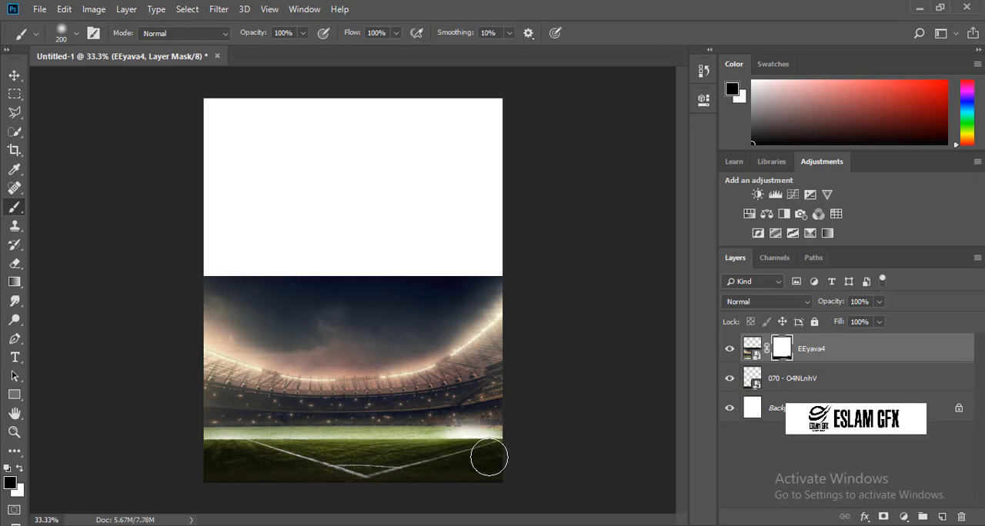
key(ctrl+z)
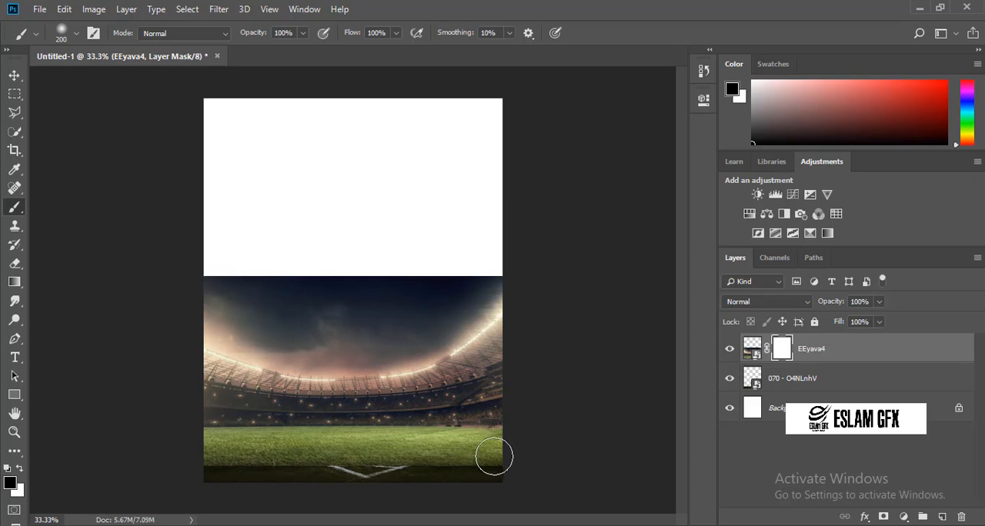
Brush black on the stadium layer's mask at size 200 to hide its lower grass and the sky above the stands.
mouse_move(494, 458)
mouse_down()
mouse_move(416, 455)
mouse_move(433, 446)
mouse_move(166, 464)
mouse_up()
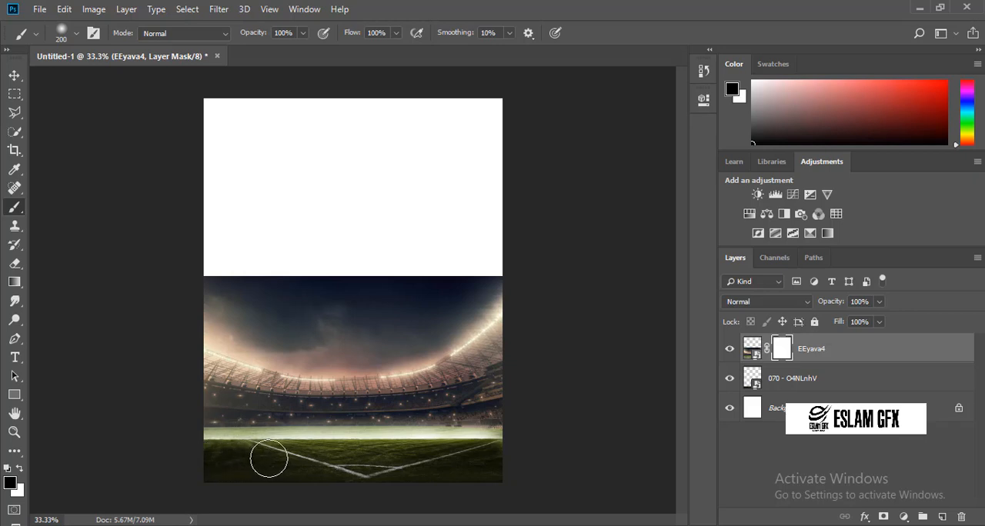
mouse_move(201, 271)
mouse_down()
mouse_move(275, 284)
mouse_move(481, 266)
mouse_move(245, 285)
mouse_move(308, 262)
mouse_move(188, 307)
mouse_move(293, 325)
mouse_move(270, 321)
mouse_move(347, 303)
mouse_move(263, 301)
mouse_move(370, 304)
mouse_move(407, 287)
mouse_move(415, 307)
mouse_move(504, 259)
mouse_move(481, 267)
mouse_move(468, 299)
mouse_move(490, 264)
mouse_move(431, 331)
mouse_move(395, 345)
mouse_move(337, 353)
mouse_move(207, 325)
mouse_move(299, 351)
mouse_move(456, 306)
mouse_move(495, 270)
mouse_move(473, 299)
mouse_move(474, 291)
mouse_move(413, 337)
mouse_move(492, 282)
mouse_move(413, 331)
mouse_move(429, 331)
mouse_move(306, 345)
mouse_move(391, 337)
mouse_up()
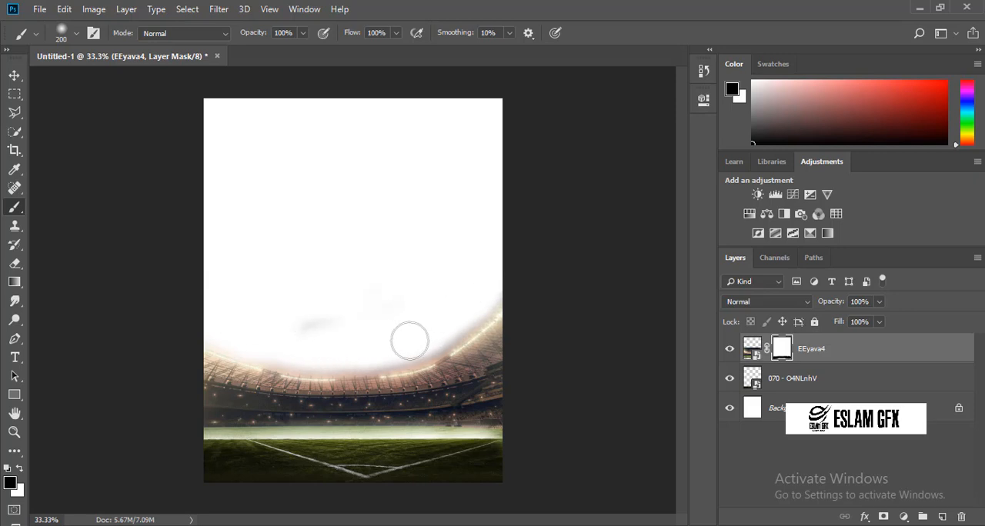
mouse_move(370, 345)
mouse_down()
mouse_move(329, 337)
mouse_move(328, 357)
mouse_move(261, 344)
mouse_move(371, 303)
mouse_up()
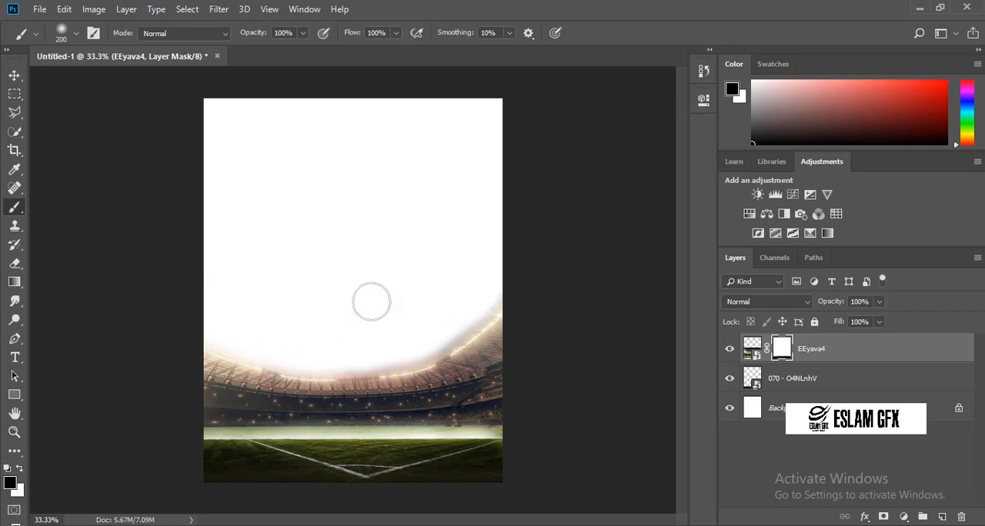
Move the masked stadium layer down so its stands meet the far edge of the pitch.
click(13, 78)
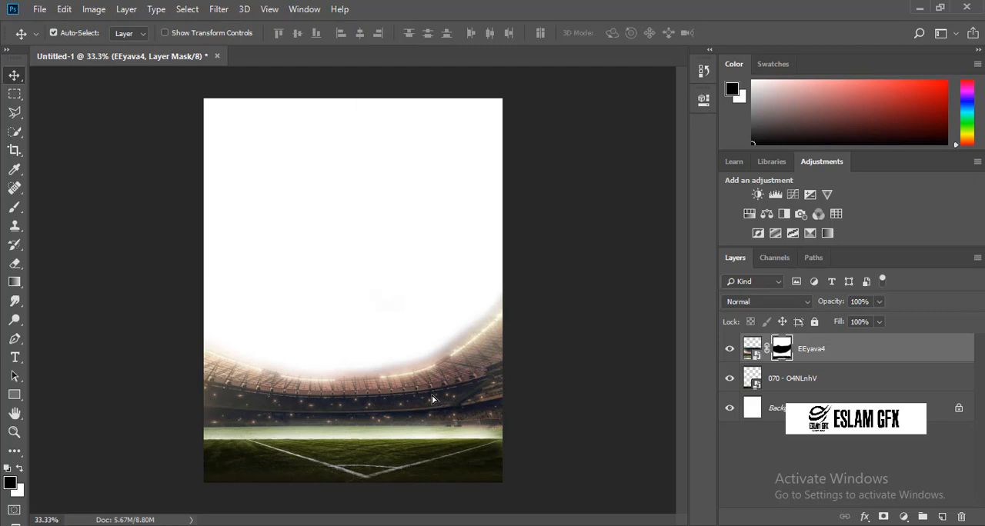
drag(432, 399, 430, 413)
click(13, 207)
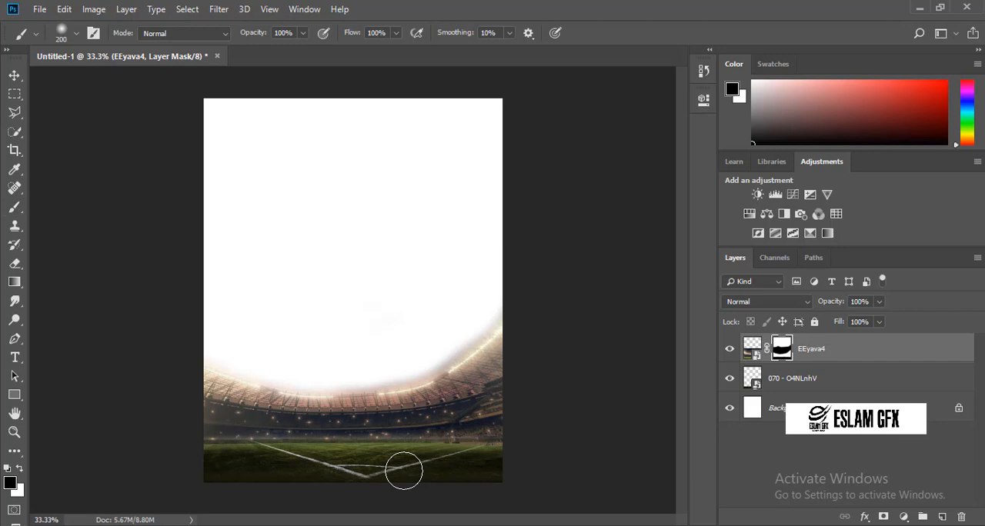
key(ctrl+t)
key(shift+Down)
key(shift+Down)
key(shift+Down)
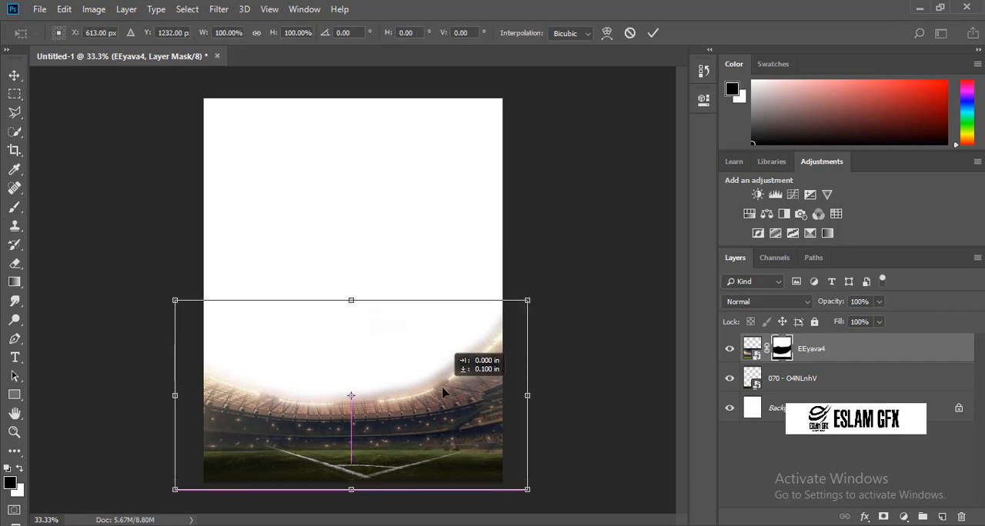
key(Return)
key(b)
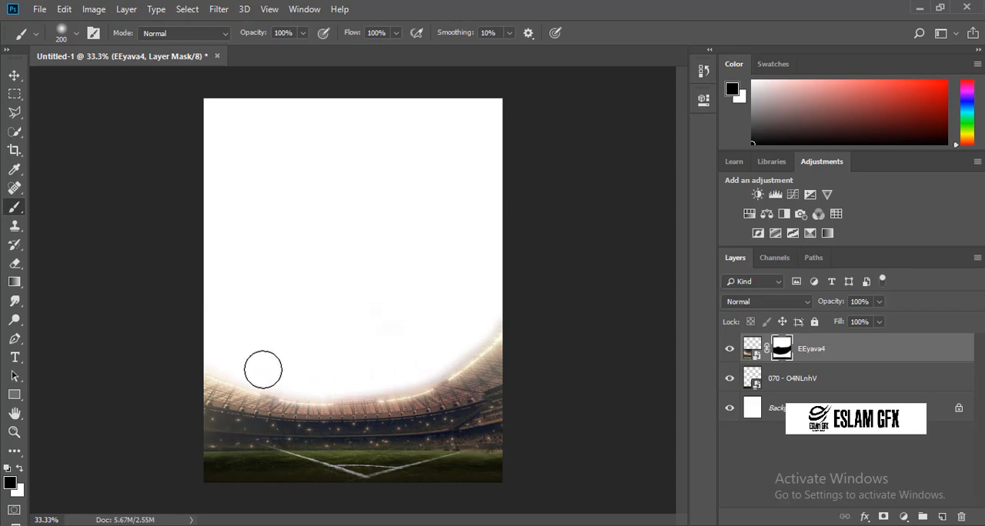
click(19, 78)
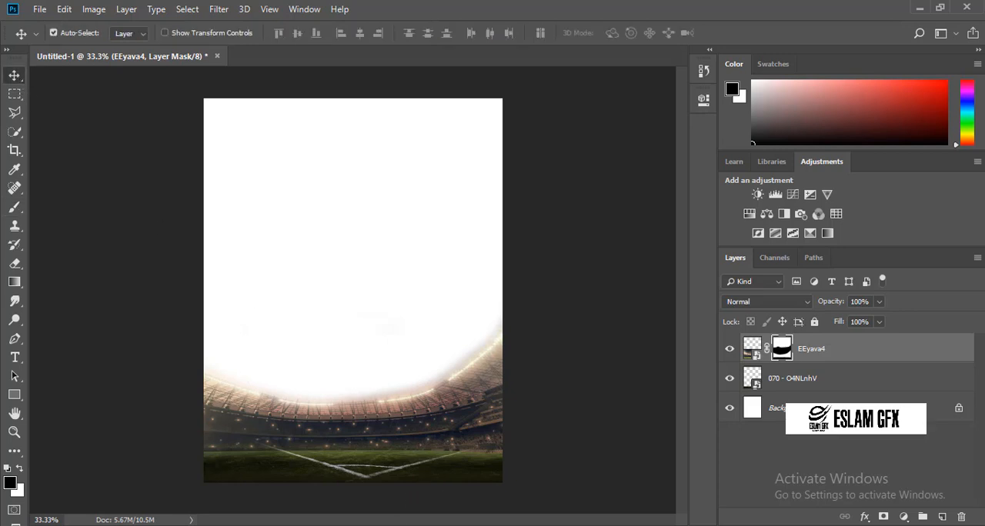
Place the d9b95172133771.5bdccd8d36da5 cloud image and enlarge and shift it to cover the canvas above the pitch.
click(374, 507)
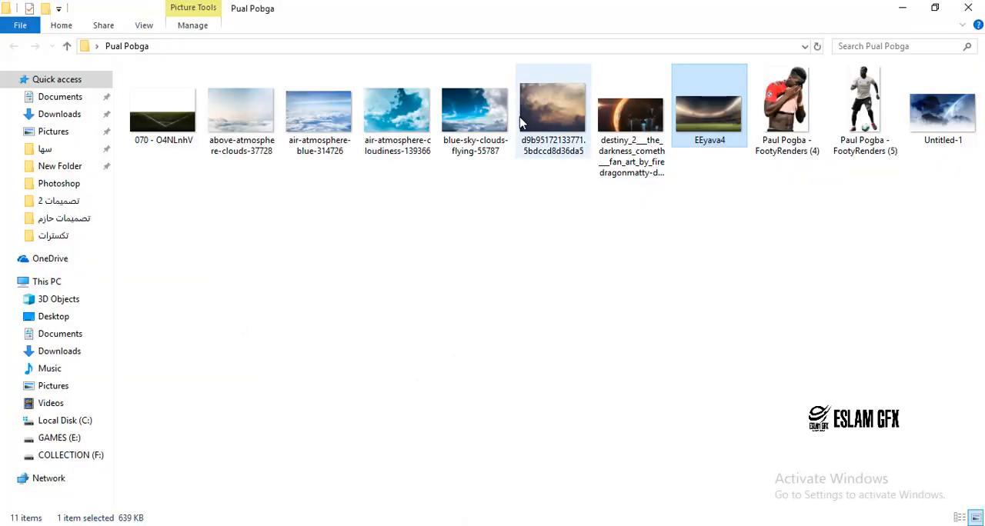
drag(528, 117, 405, 367)
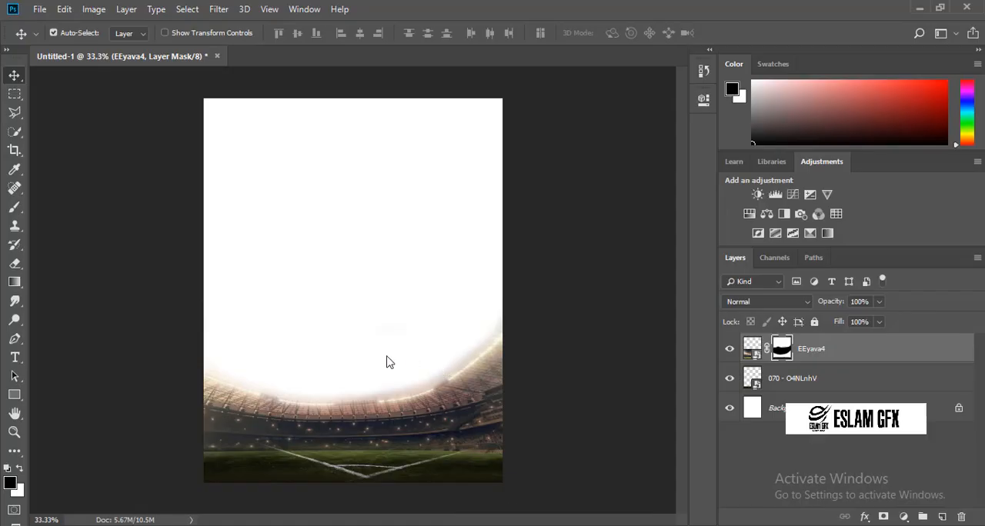
drag(389, 362, 547, 424)
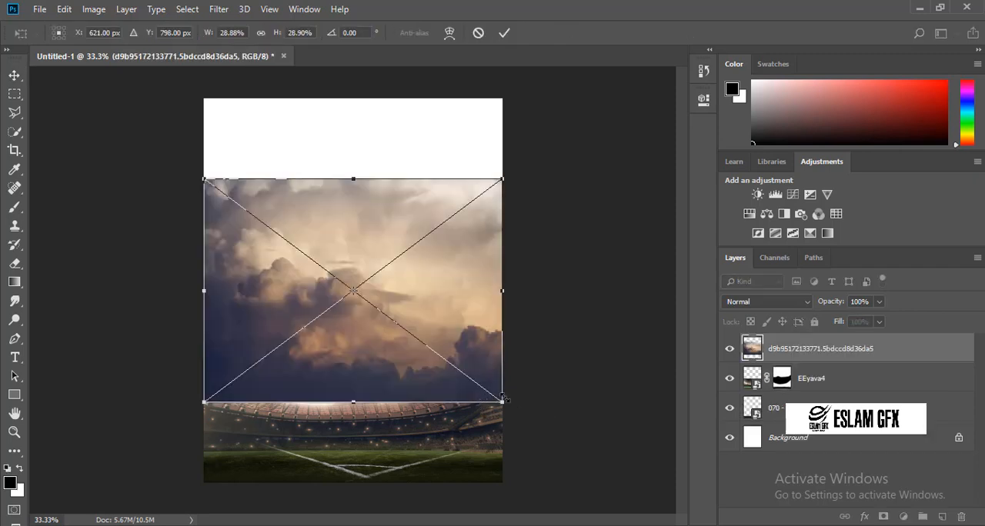
drag(503, 398, 616, 426)
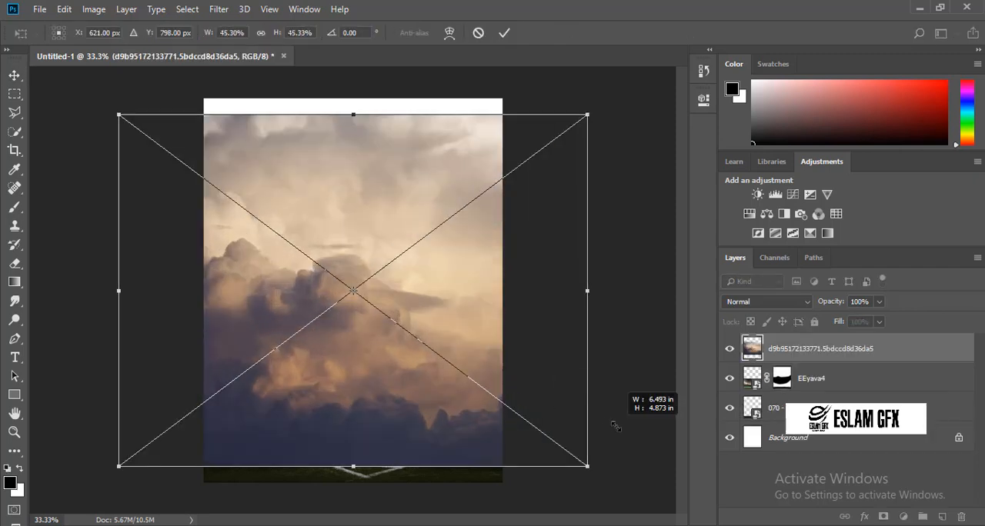
mouse_move(510, 382)
mouse_down()
mouse_move(492, 366)
mouse_move(506, 368)
mouse_up()
key(Return)
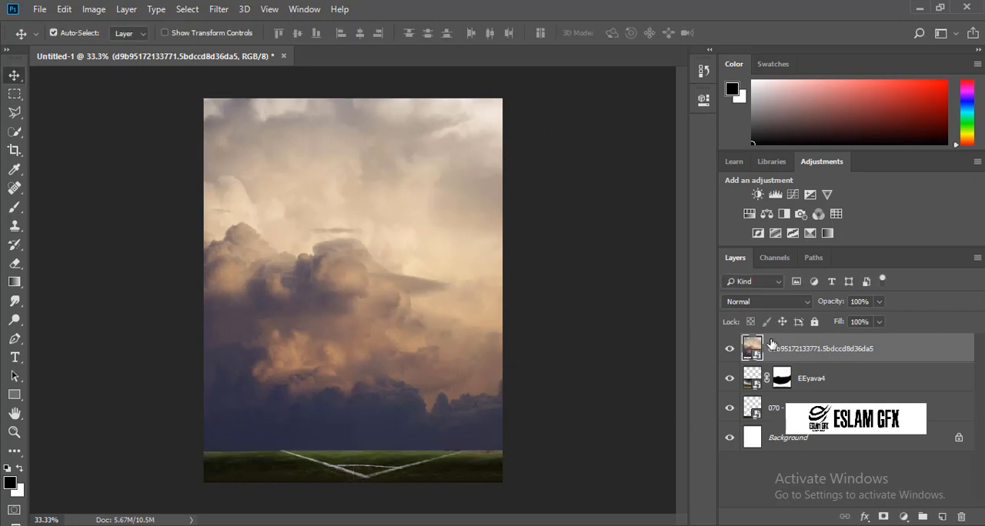
Reorder the cloud image layer to sit beneath the pitch layer, just above the Background.
drag(772, 344, 773, 408)
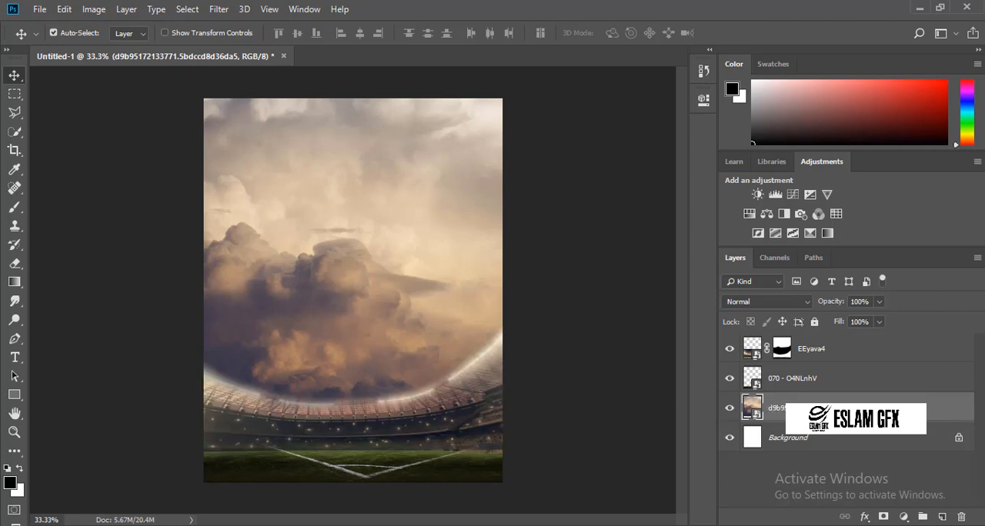
right_click(824, 411)
click(675, 244)
Place the above-atmosphere-clouds-37728 image across the canvas, directly above the sunset cloud layer.
click(387, 486)
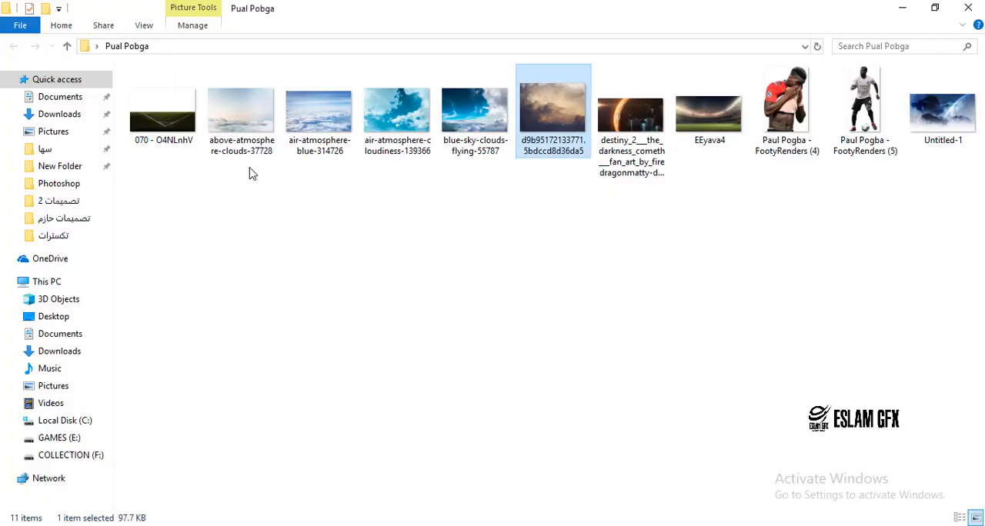
drag(261, 125, 331, 378)
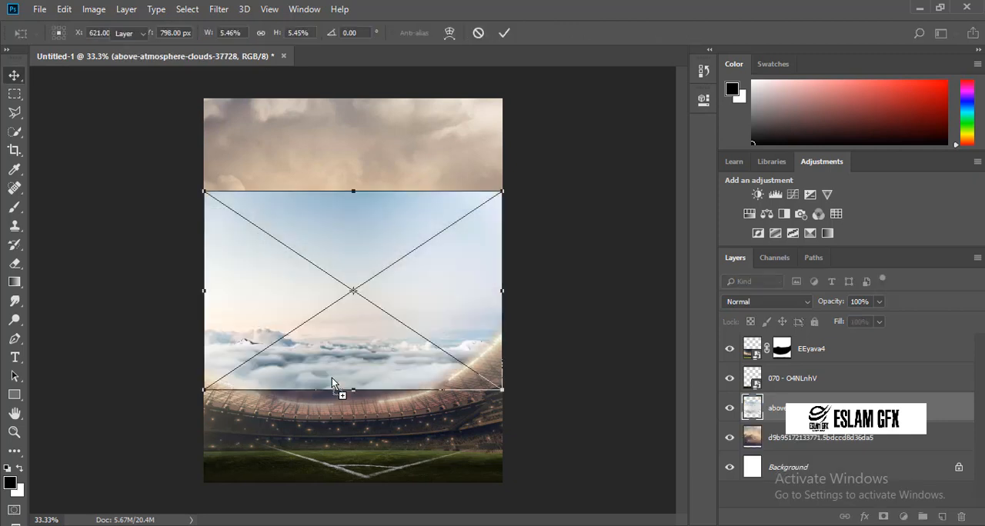
key(Return)
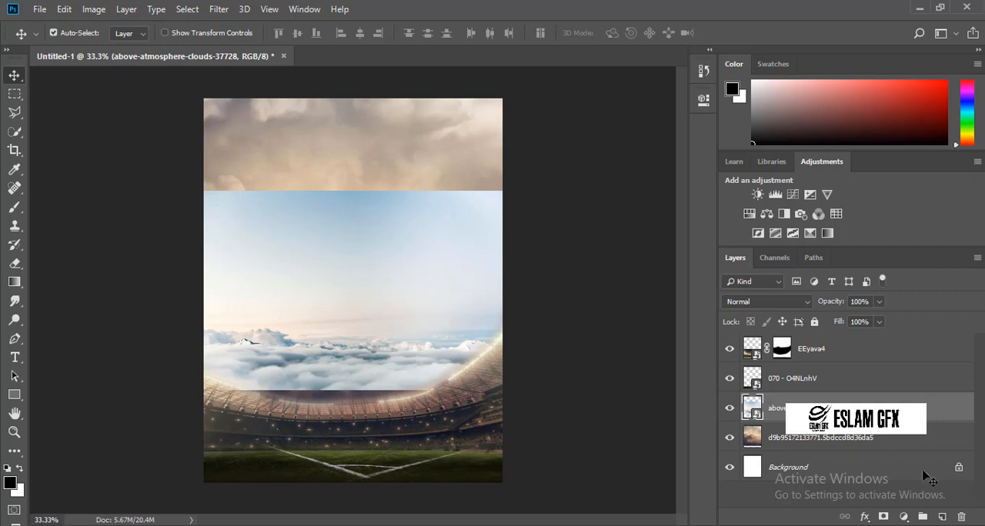
Mask the above-atmosphere-clouds-37728 layer and brush out its blue sky at size 700, keeping the low band of clouds.
click(883, 517)
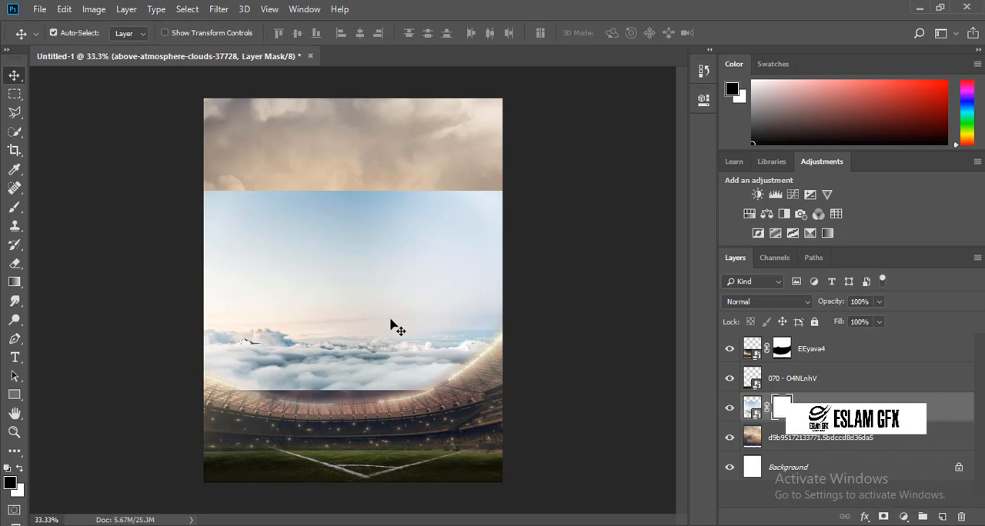
click(18, 210)
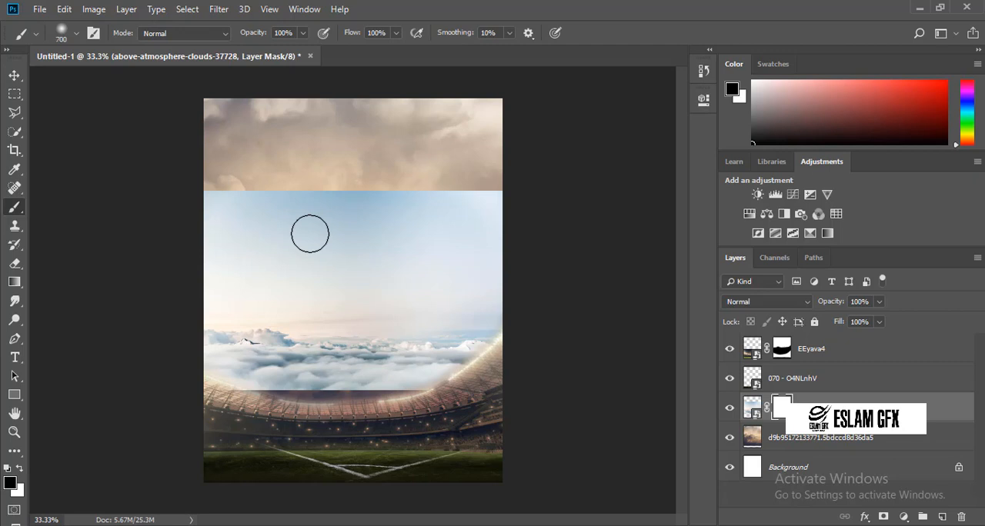
mouse_move(250, 190)
mouse_down()
mouse_move(323, 185)
mouse_move(327, 172)
mouse_move(287, 168)
mouse_move(493, 181)
mouse_move(485, 160)
mouse_move(405, 216)
mouse_move(499, 223)
mouse_move(374, 229)
mouse_move(192, 210)
mouse_move(385, 260)
mouse_move(262, 244)
mouse_move(59, 249)
mouse_move(211, 238)
mouse_move(585, 262)
mouse_up()
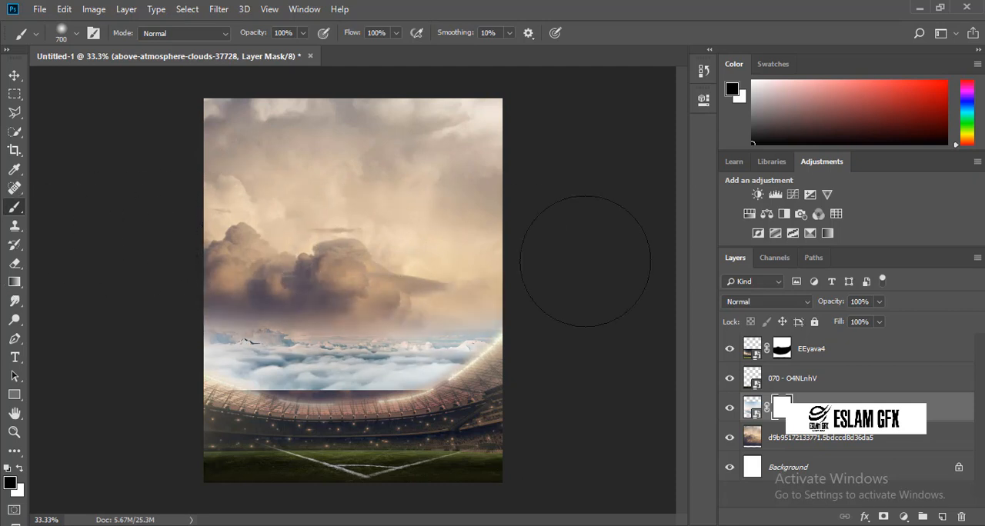
Move the above-atmosphere-clouds-37728 band down so its lower edge tucks behind the stadium rim, and reselect its layer.
click(14, 75)
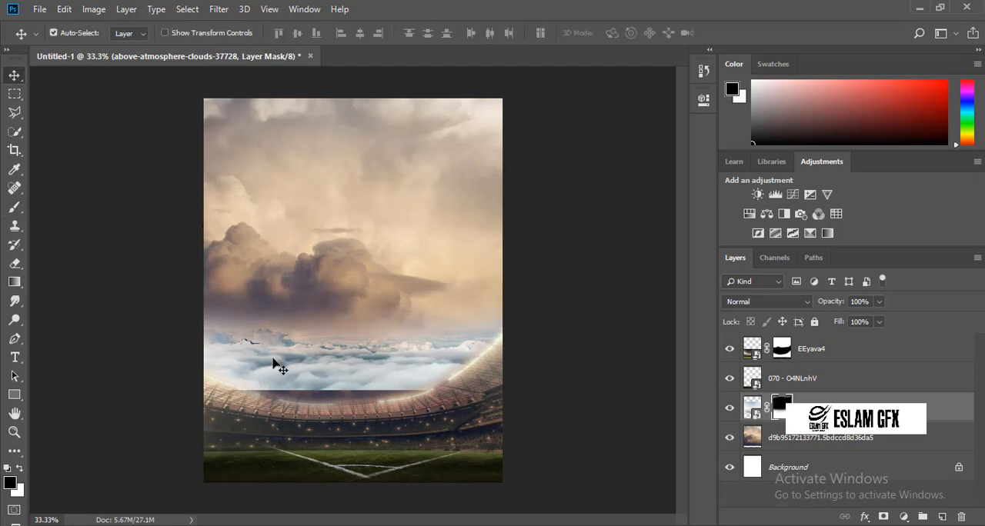
mouse_move(273, 364)
mouse_down()
mouse_move(271, 352)
mouse_move(274, 368)
mouse_up()
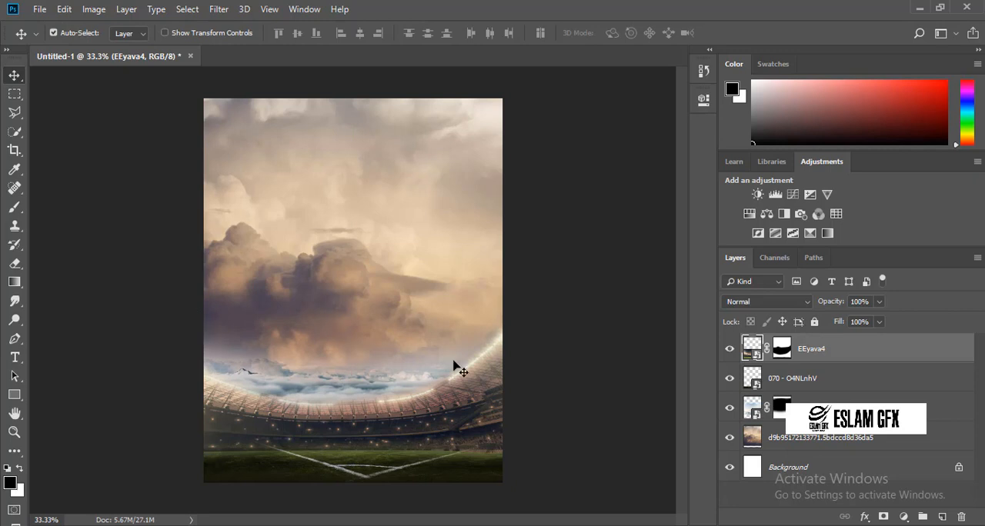
click(823, 411)
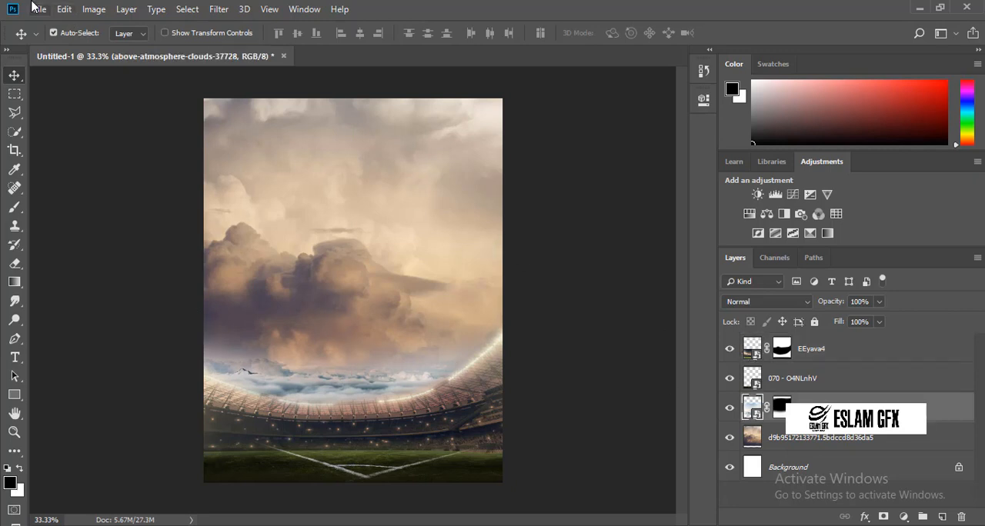
click(35, 8)
click(70, 285)
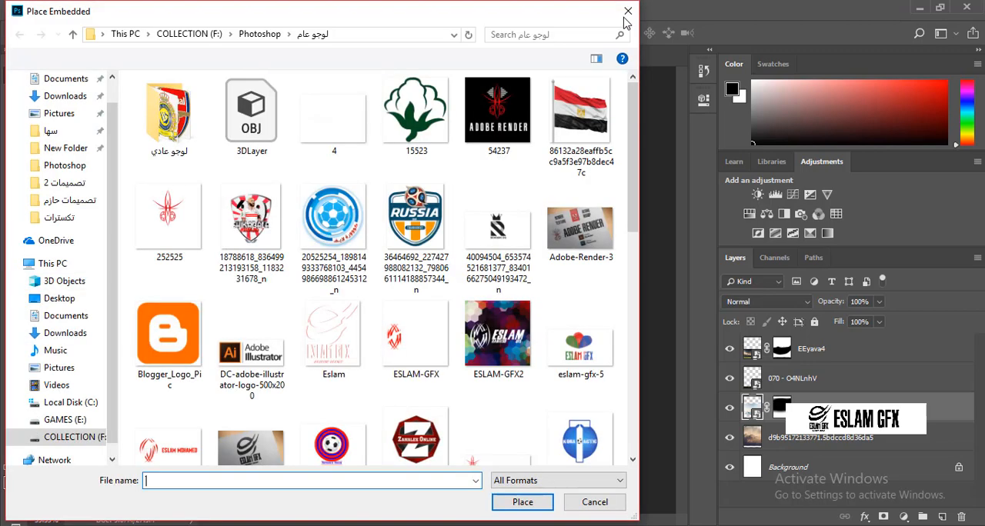
click(625, 19)
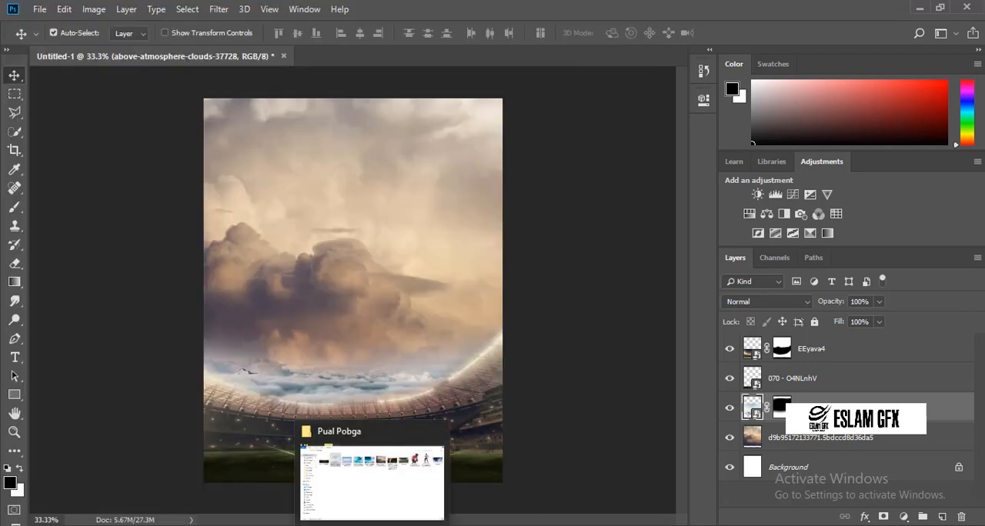
Place the blue-sky-clouds-flying-55787 image, scale it to about 7% and shift it up to cover the sky above the stadium.
click(369, 501)
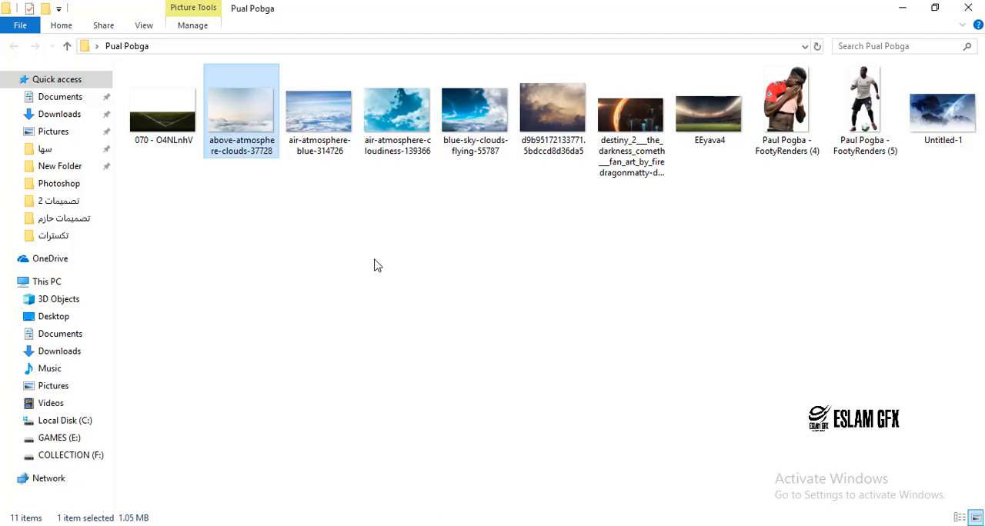
click(467, 132)
drag(467, 132, 388, 322)
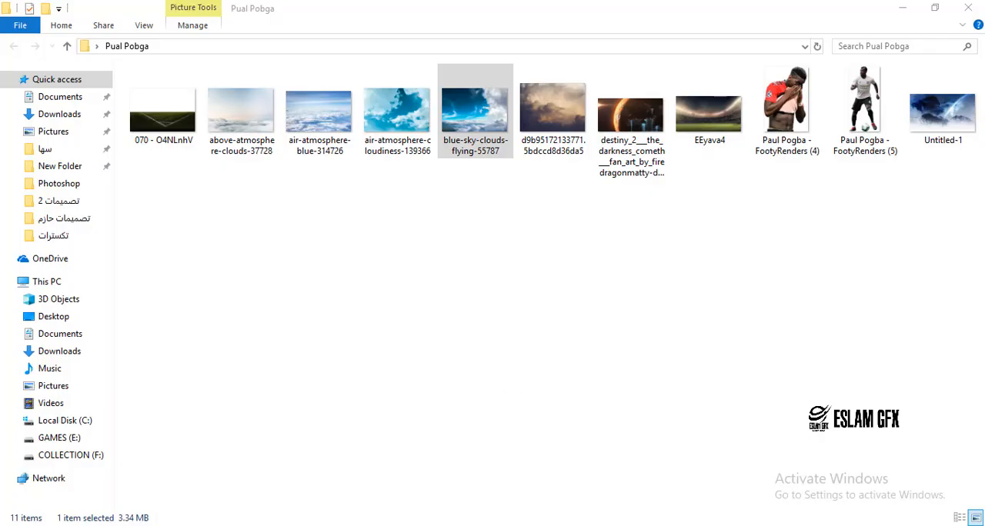
click(548, 524)
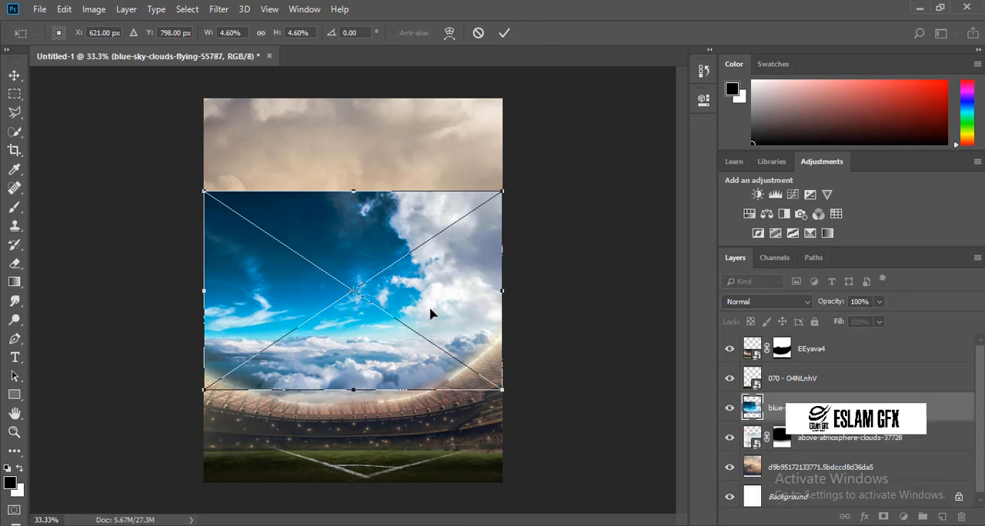
drag(431, 313, 434, 336)
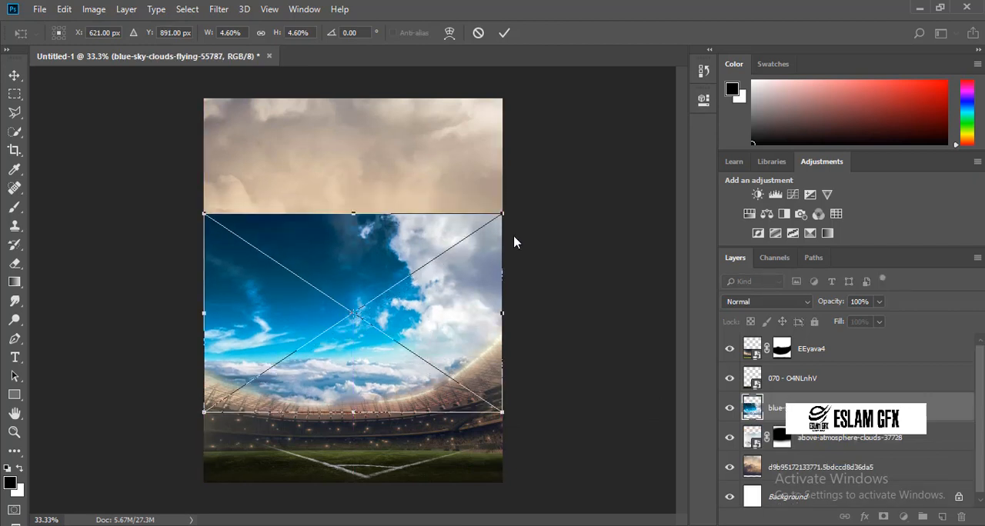
drag(501, 215, 608, 210)
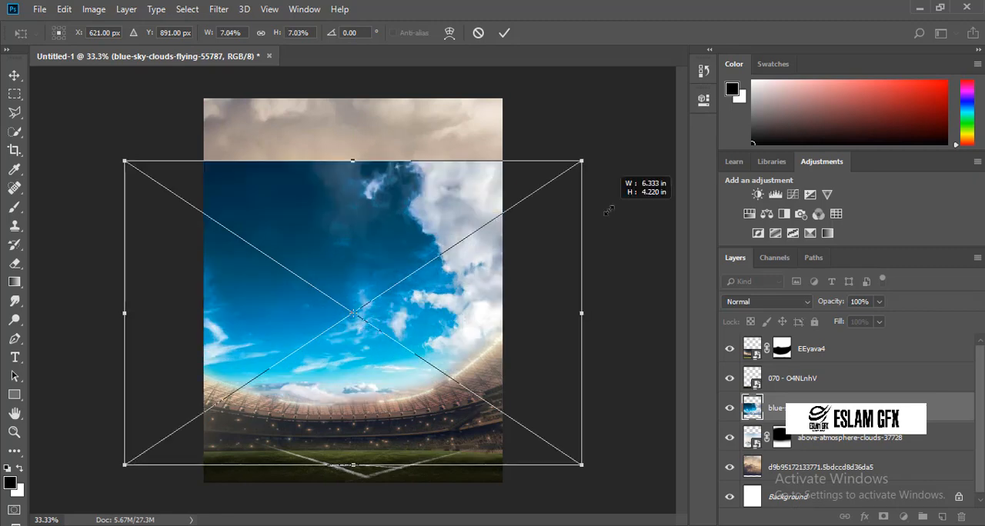
drag(521, 254, 521, 198)
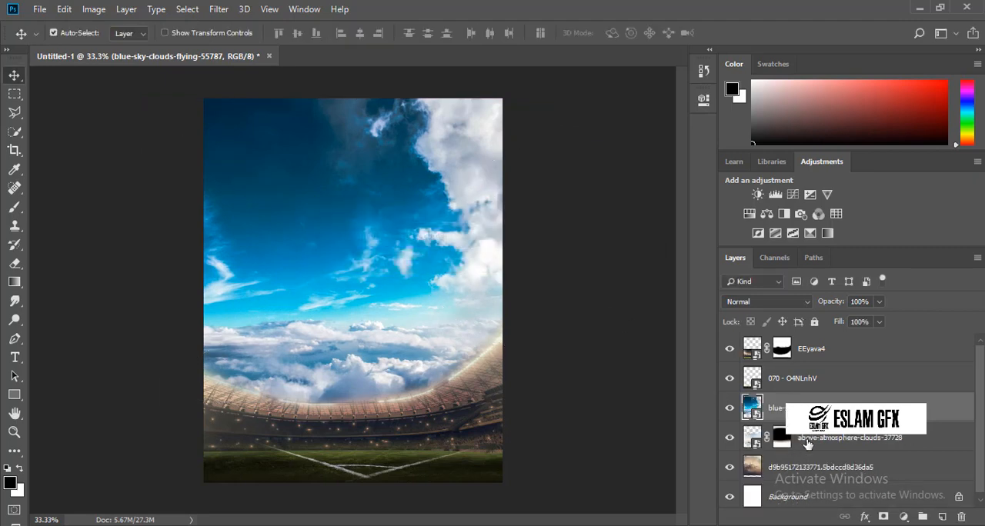
Raise the above-atmosphere-clouds-37728 layer above the blue sky layer and flip it vertically into the upper edge of the canvas.
click(807, 445)
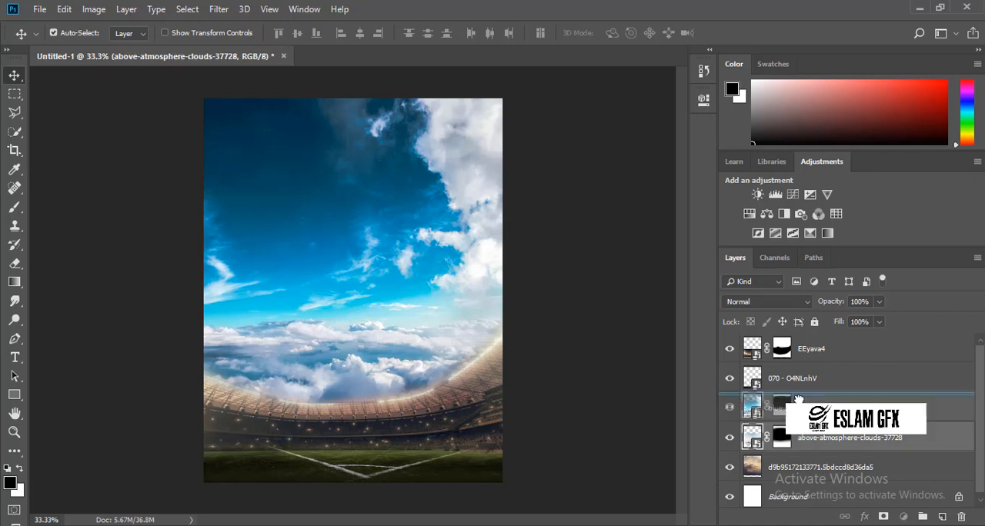
drag(800, 392, 799, 393)
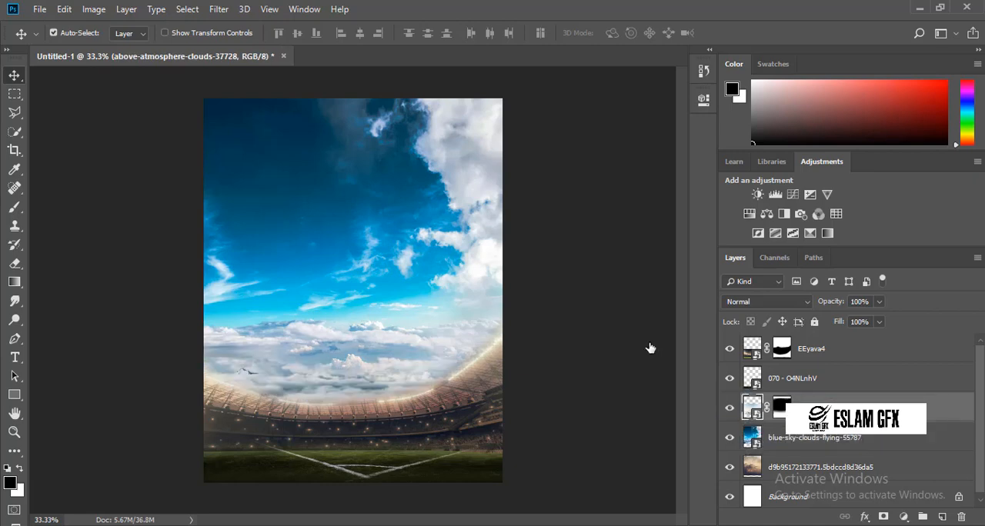
key(ctrl+t)
right_click(325, 356)
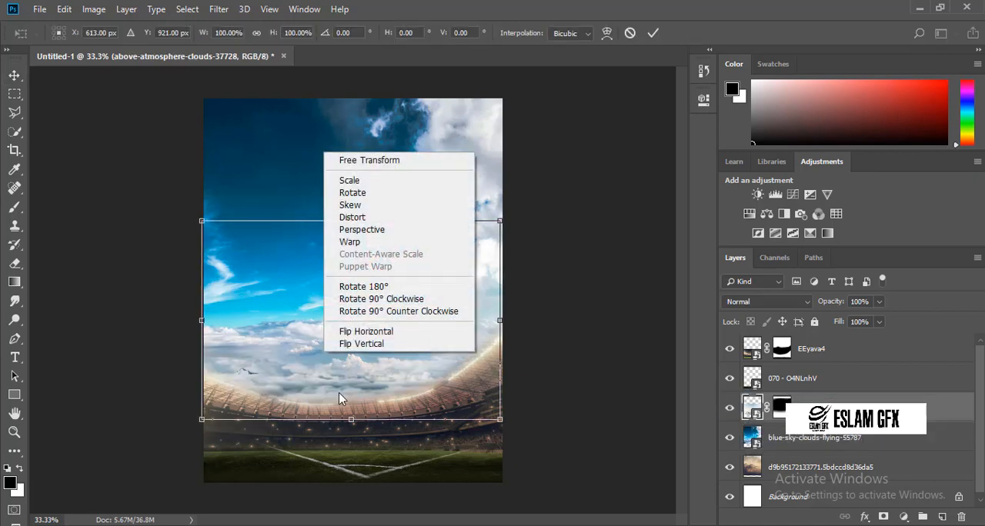
click(344, 344)
drag(343, 350, 344, 222)
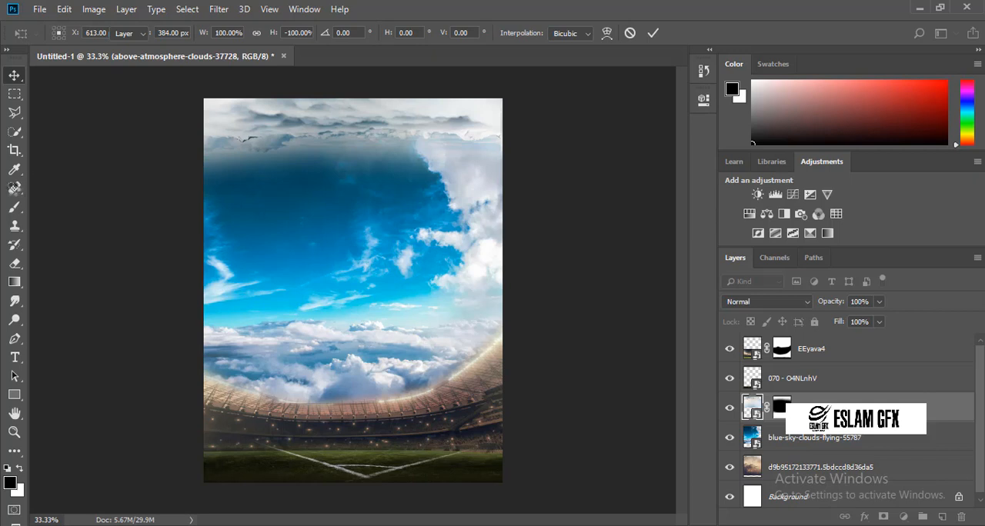
key(Return)
Rasterize the above-atmosphere-clouds-37728 layer and brush black on its mask at size 700 to fade the flipped clouds' lower edge.
key(b)
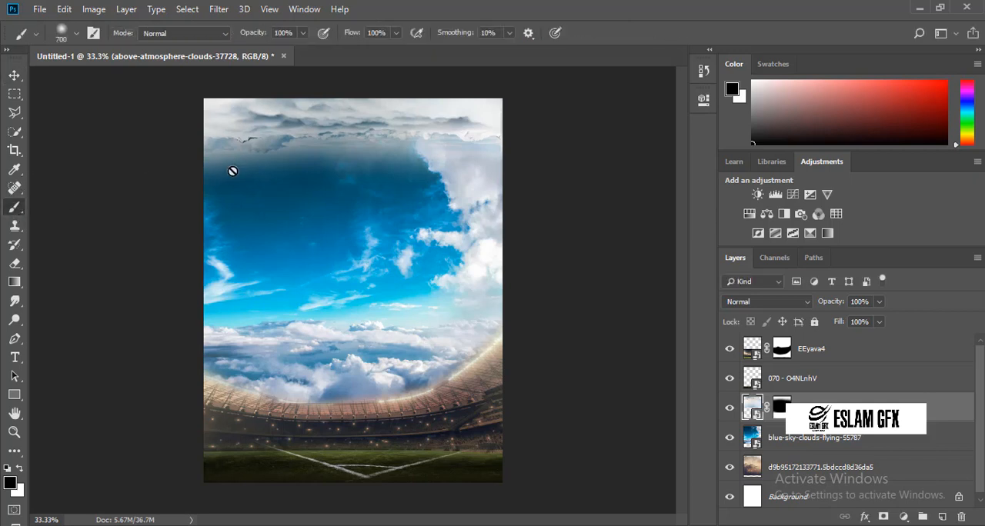
click(466, 221)
click(779, 412)
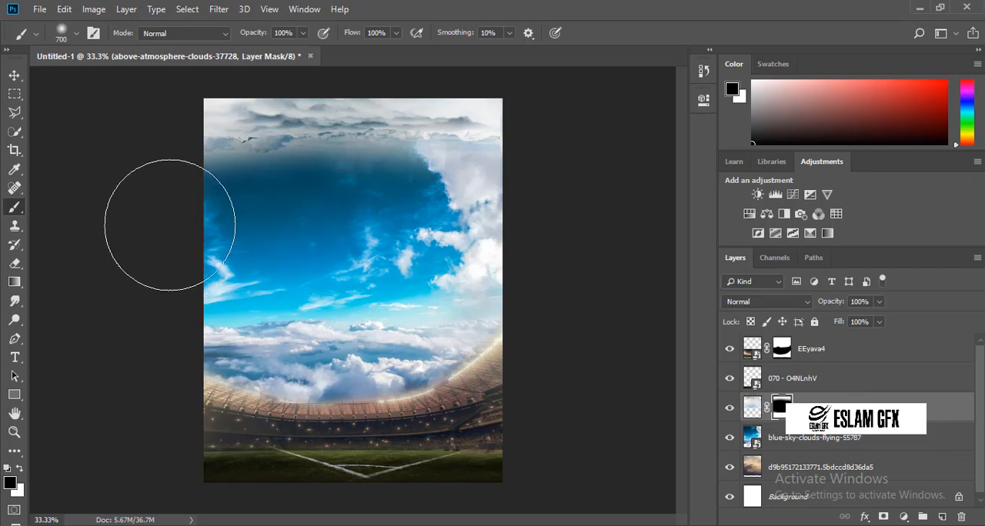
mouse_move(206, 210)
mouse_down()
mouse_move(305, 226)
mouse_move(361, 221)
mouse_move(404, 241)
mouse_move(477, 224)
mouse_move(362, 219)
mouse_up()
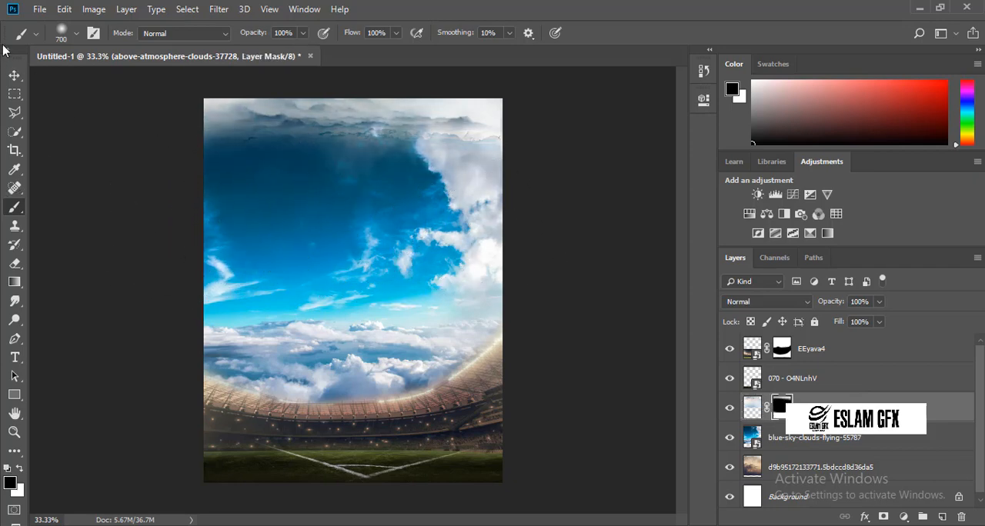
click(13, 74)
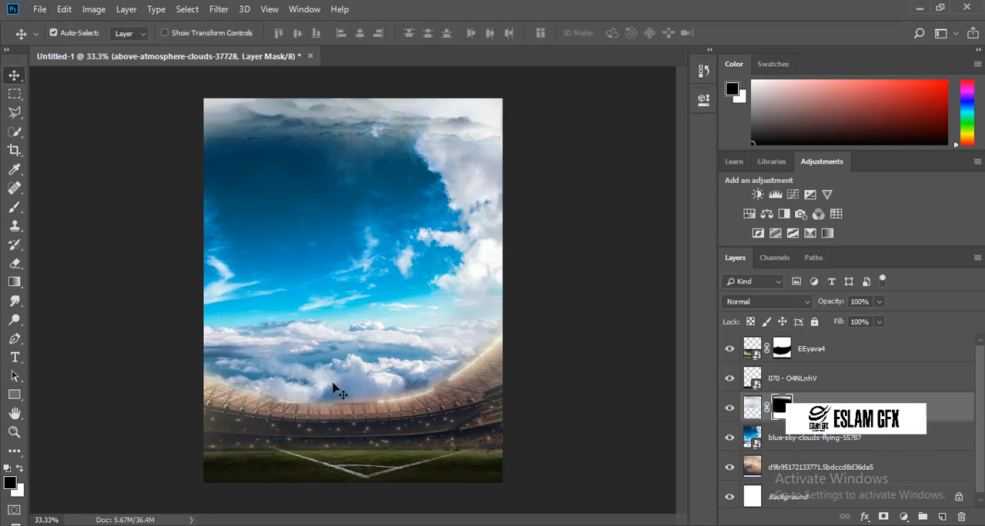
Place the air-atmosphere-cloudiness-139366 image over the upper sky and scale it to 5.29% so it spans the canvas width.
click(374, 508)
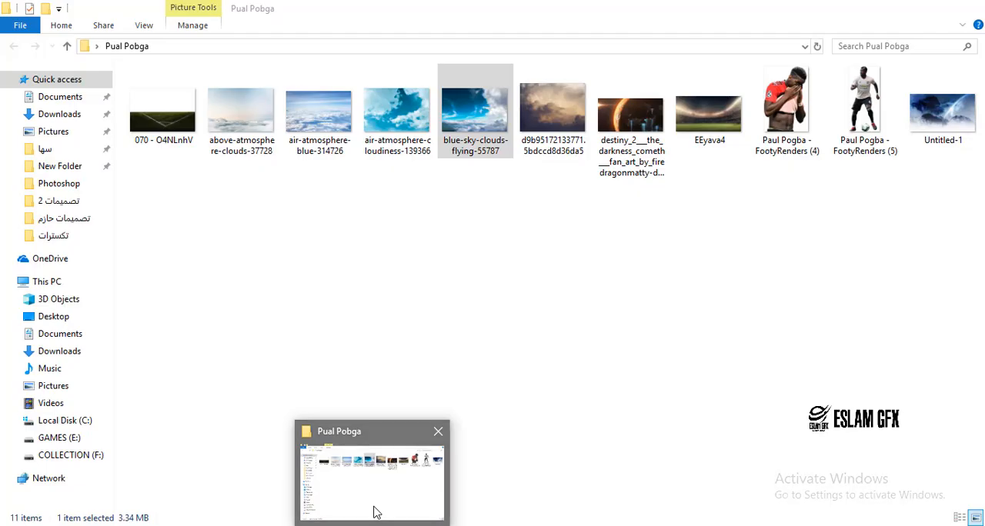
click(394, 117)
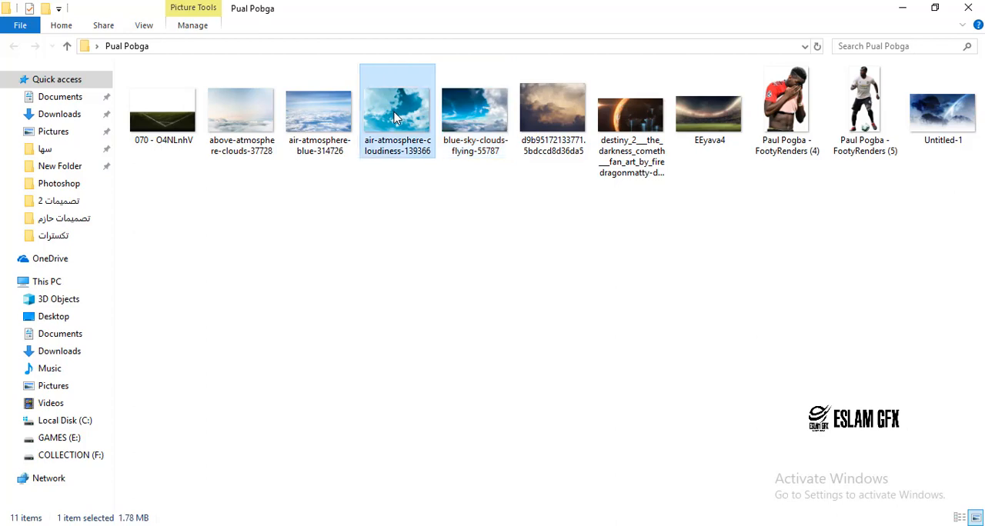
drag(395, 117, 395, 289)
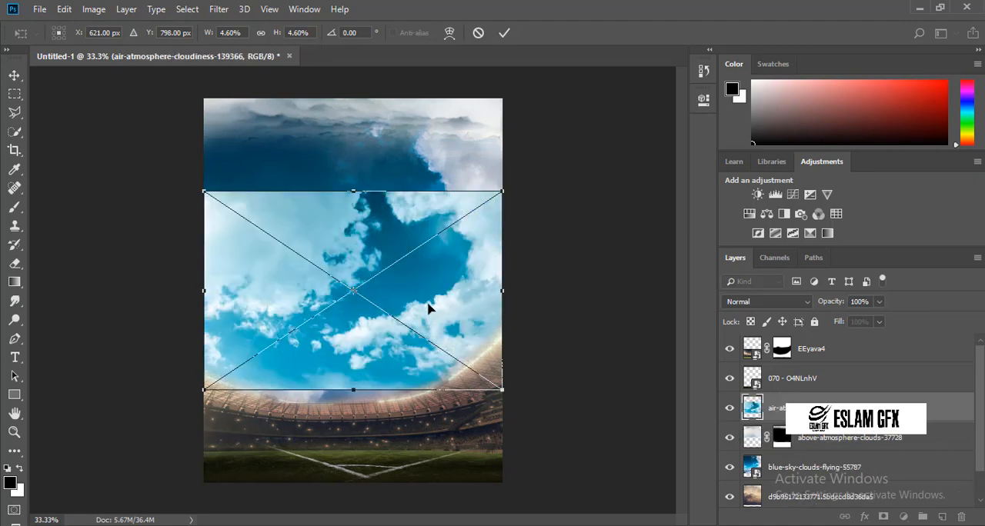
drag(428, 307, 427, 218)
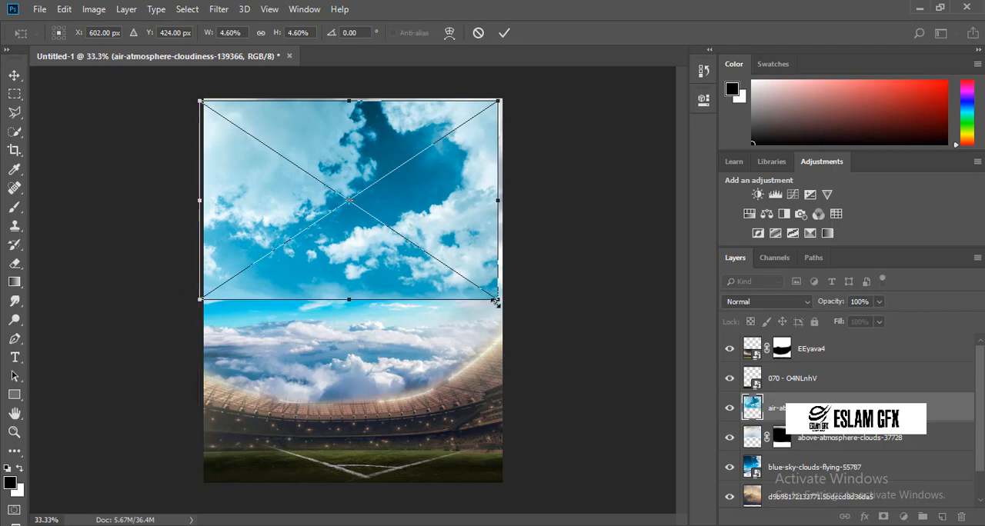
drag(496, 302, 524, 307)
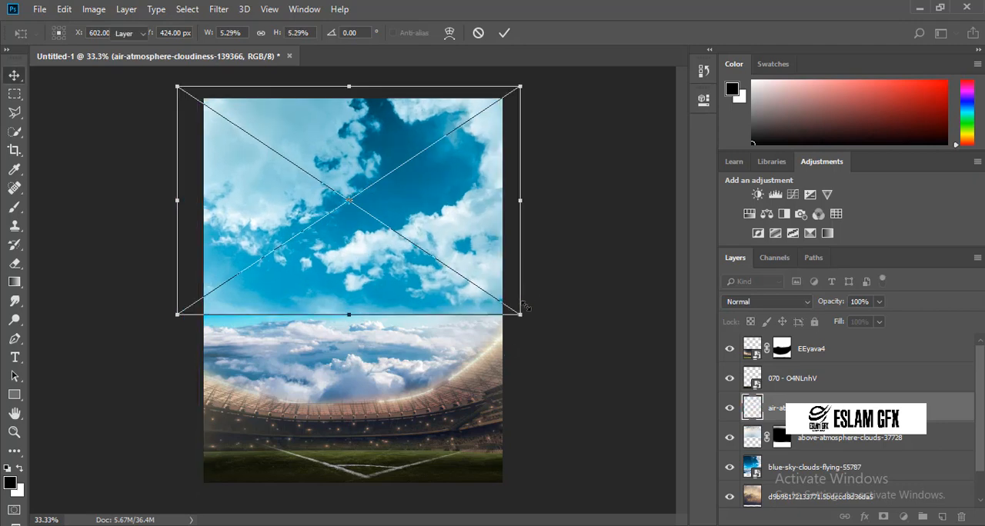
key(Return)
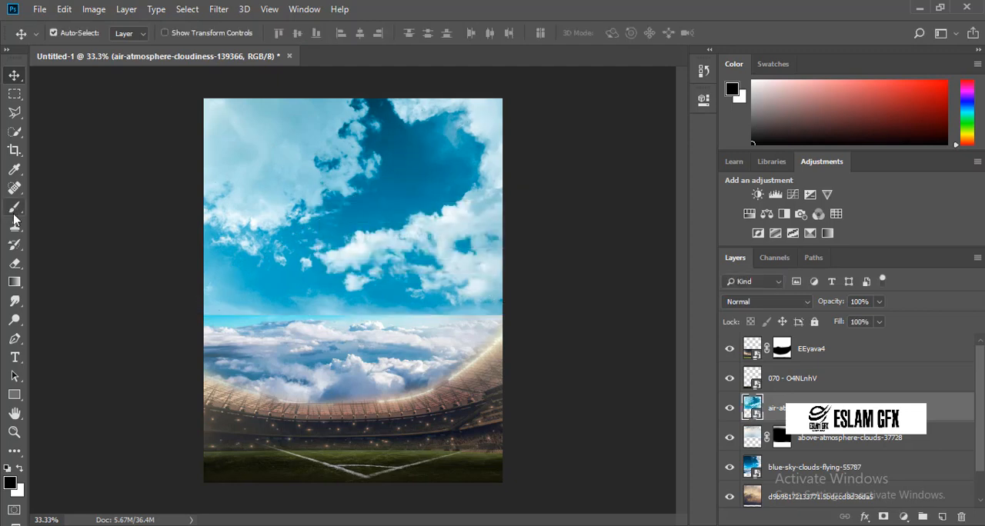
Rasterize and mask the air-atmosphere-cloudiness-139366 layer, brushing out its lower edge and centre at size 700 and undoing the last stroke.
key(b)
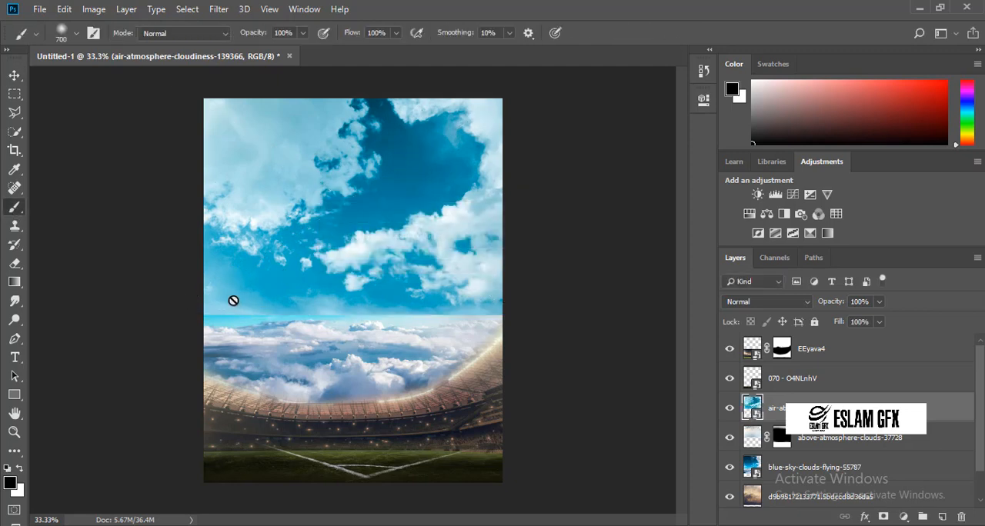
click(513, 276)
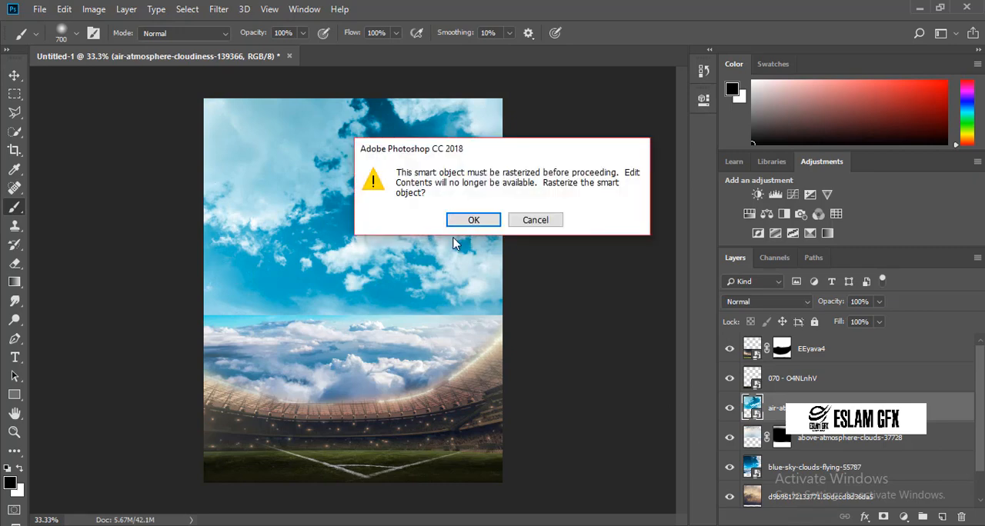
click(461, 222)
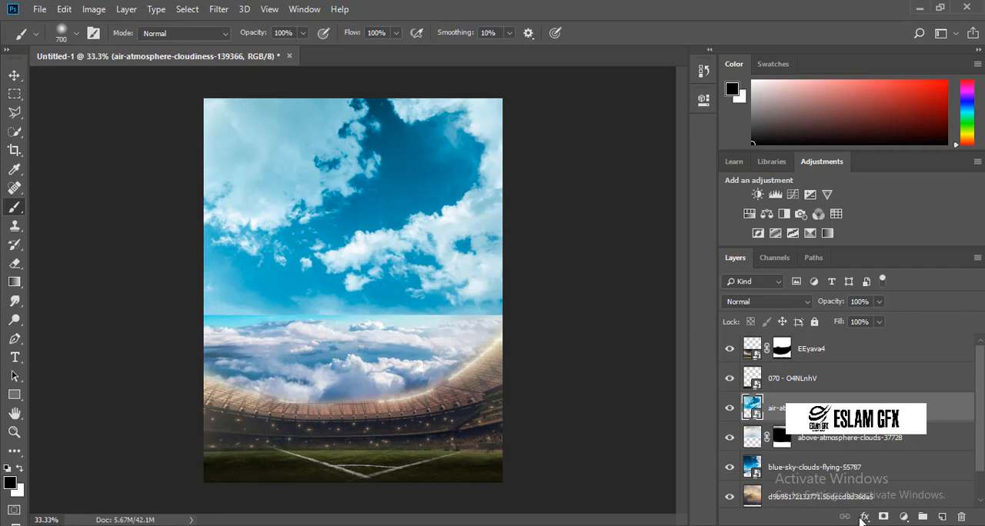
click(883, 519)
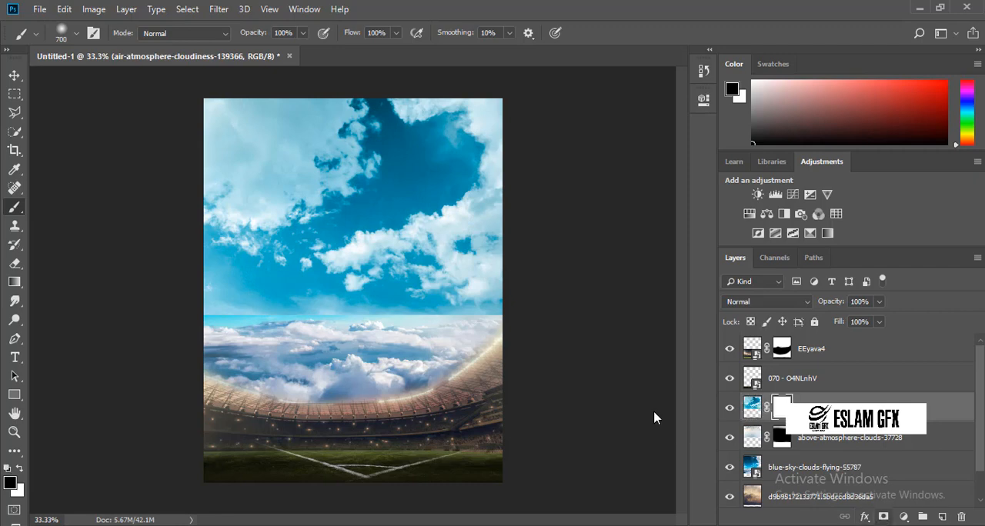
drag(260, 308, 339, 304)
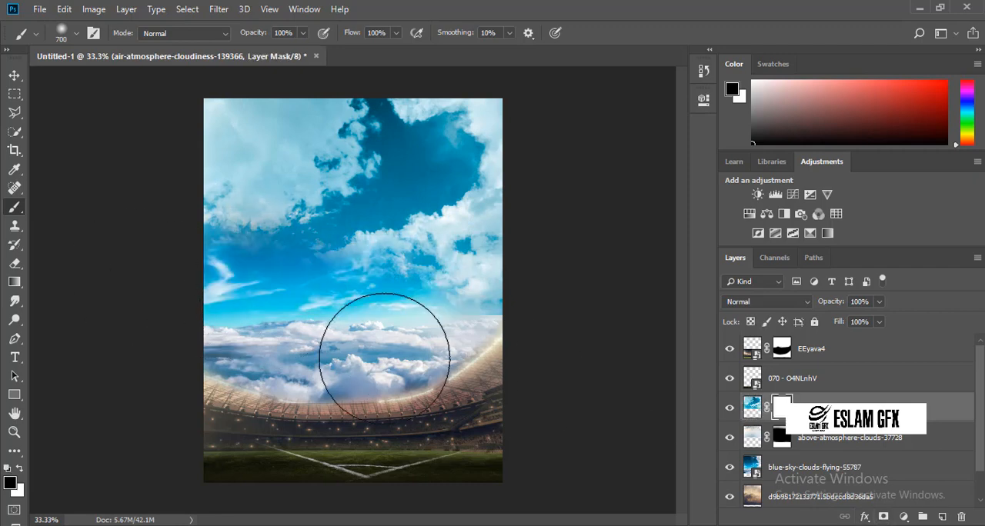
mouse_move(378, 220)
mouse_down()
mouse_move(417, 176)
mouse_move(302, 248)
mouse_move(347, 154)
mouse_up()
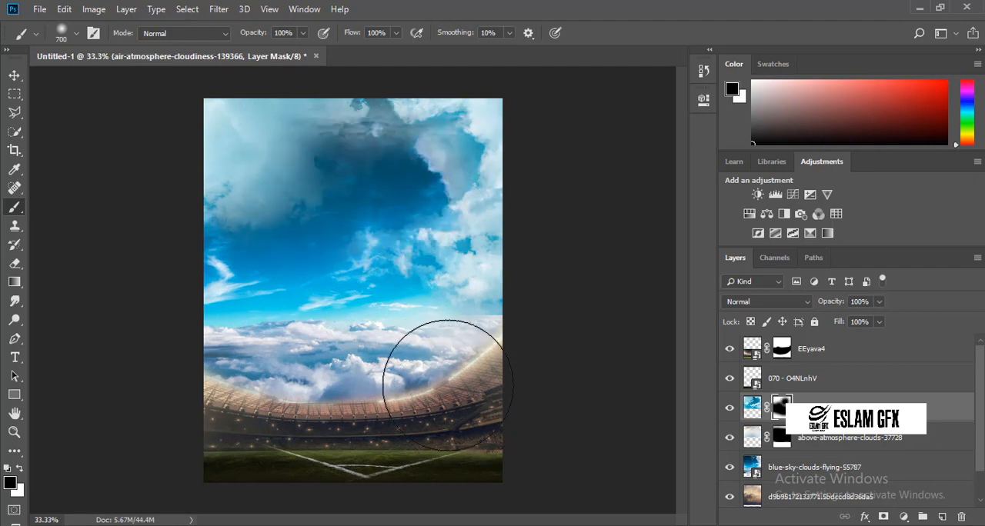
key(ctrl+z)
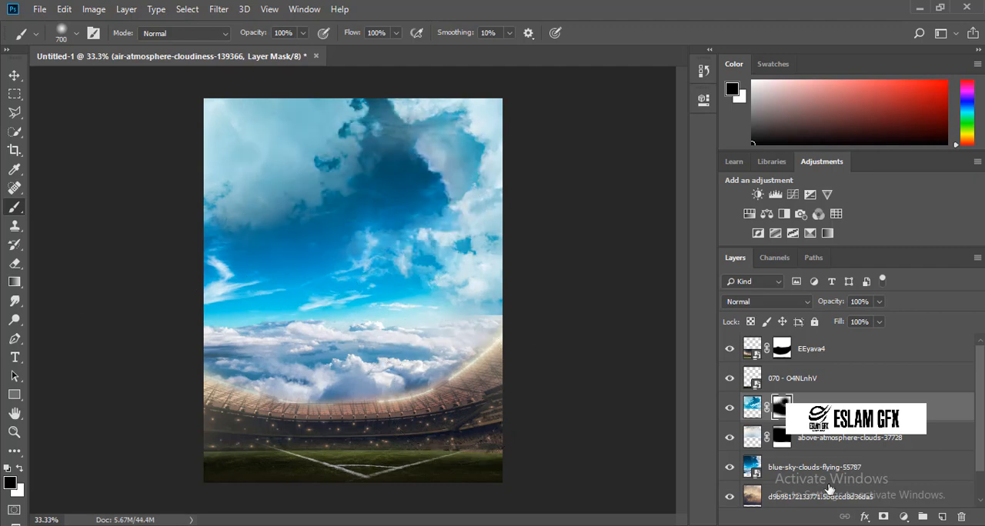
Reorder the d9b95172133771.5bdccd8d36da5 cloud layer to just beneath the pitch layer and set its blend mode to Overlay.
drag(829, 498, 808, 400)
click(765, 302)
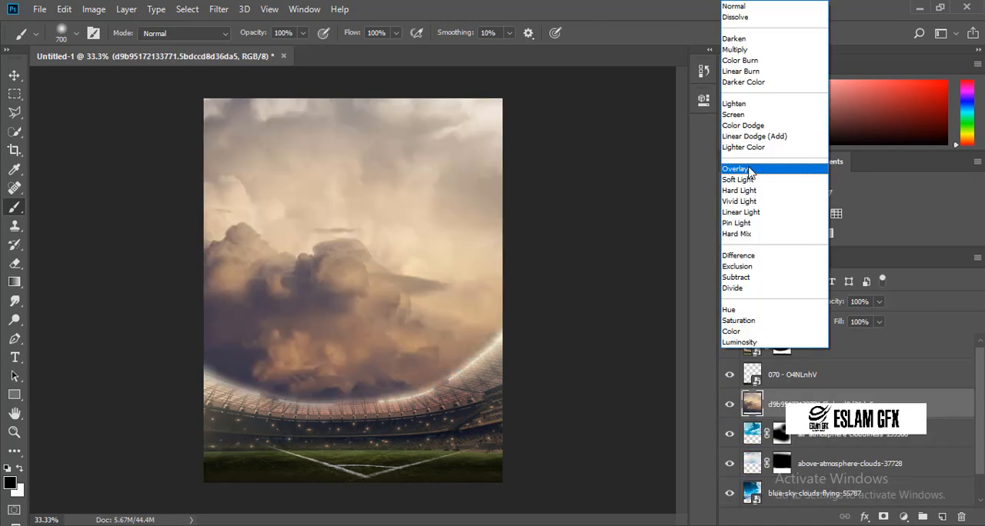
click(750, 171)
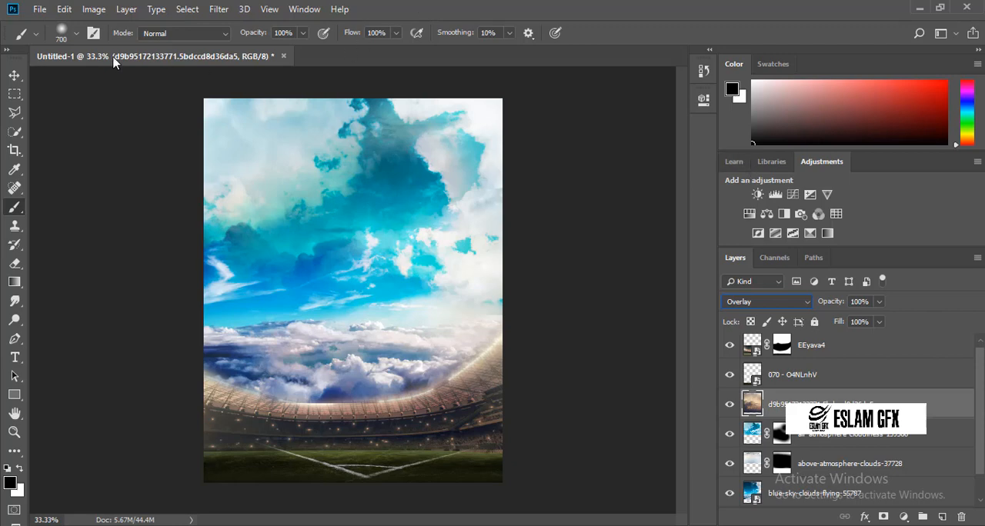
click(14, 75)
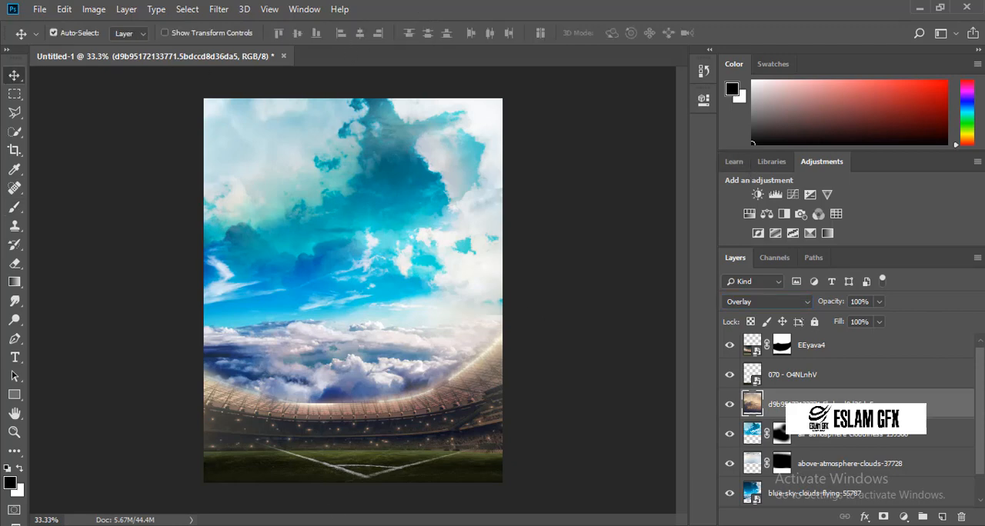
Place the destiny_2 planet image from the Pual Pobga folder, scale it to about 63.8% and shift it so the planet's glowing edge fills the sky.
click(371, 489)
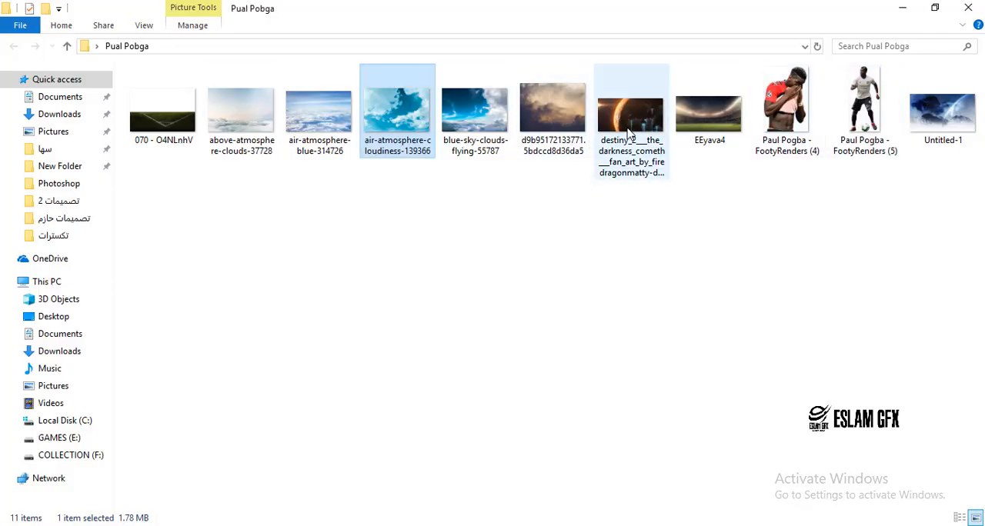
drag(629, 132, 411, 322)
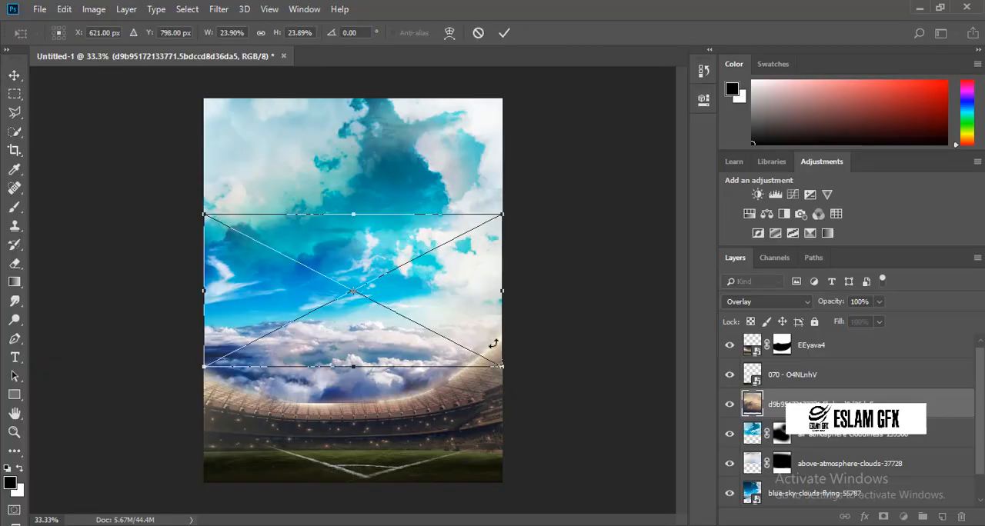
drag(500, 367, 752, 494)
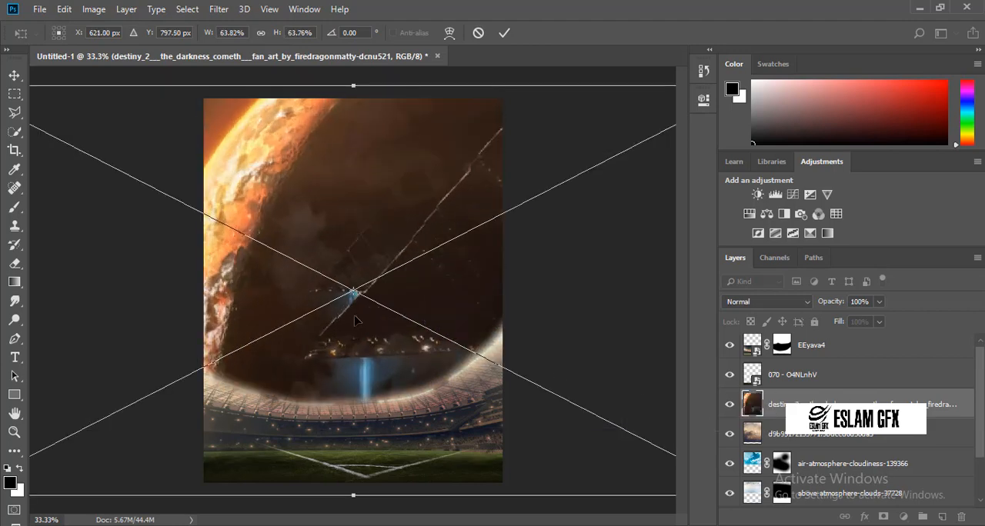
drag(401, 320, 522, 331)
key(Return)
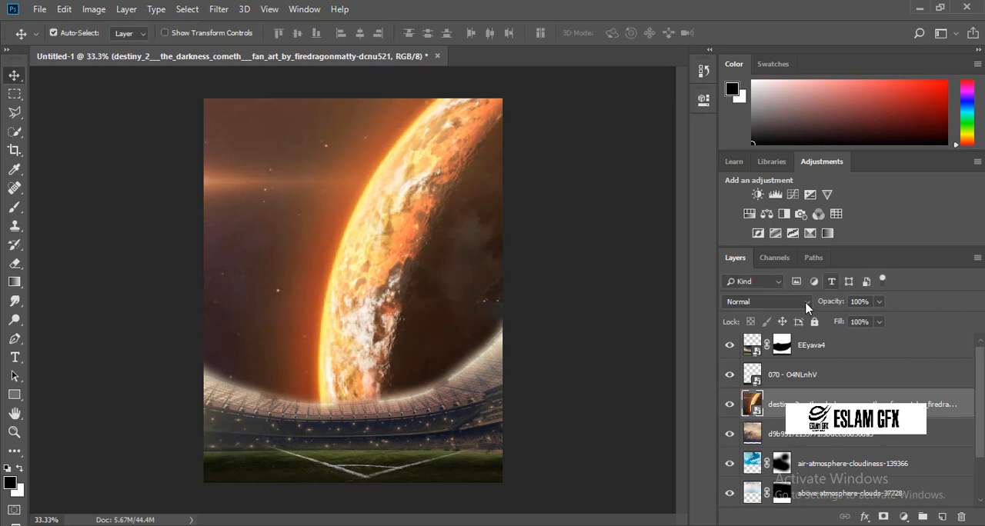
Set the destiny_2 layer's blend mode to Overlay and reorder it beneath the d9b95172133771.5bdccd8d36da5 layer.
click(801, 302)
click(743, 168)
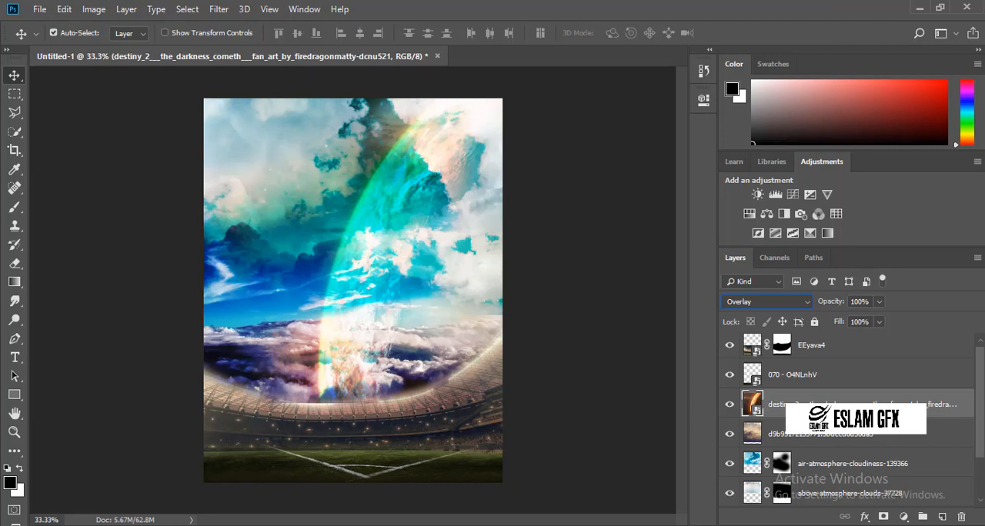
drag(800, 406, 805, 442)
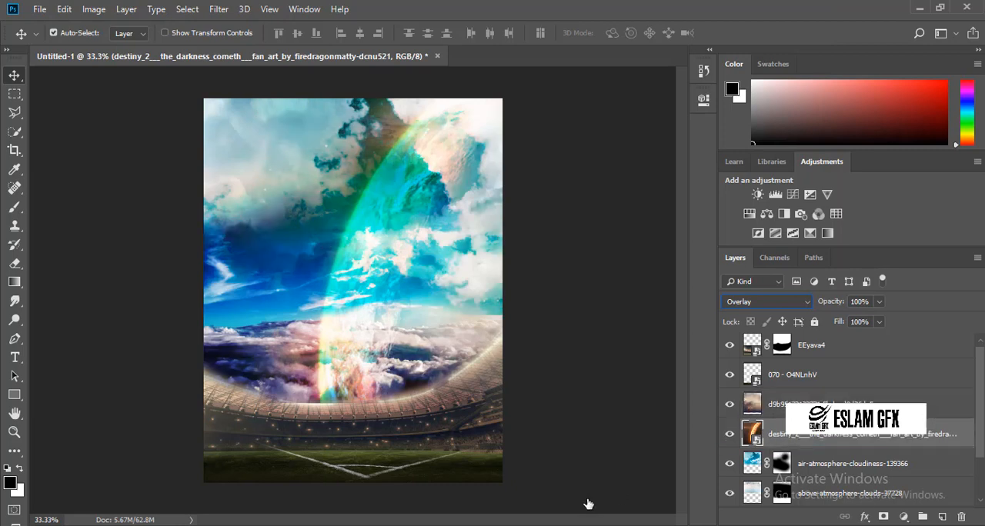
Place the Untitled-1 cloud image, scale it to about 59.35%, flip it horizontally and raise it to cover the sky up to the canvas edge.
mouse_move(304, 520)
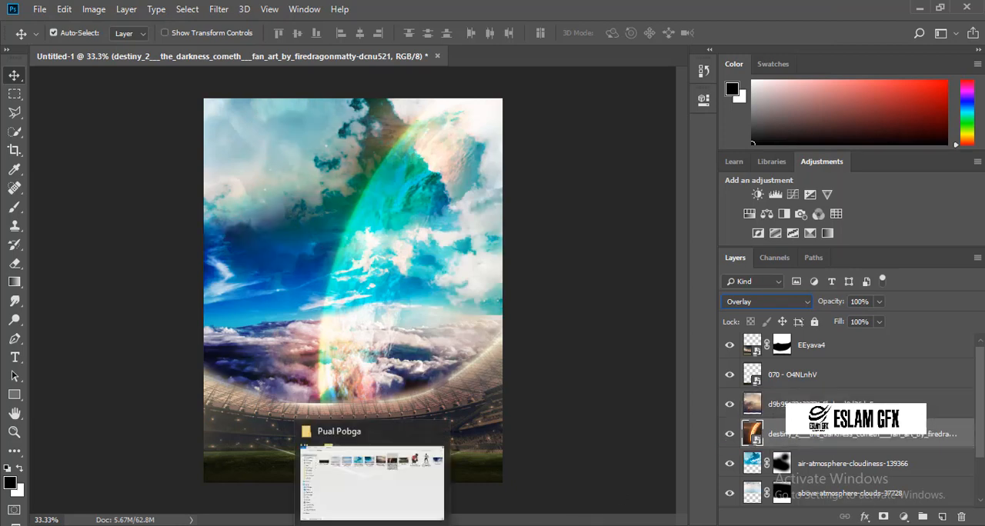
click(365, 497)
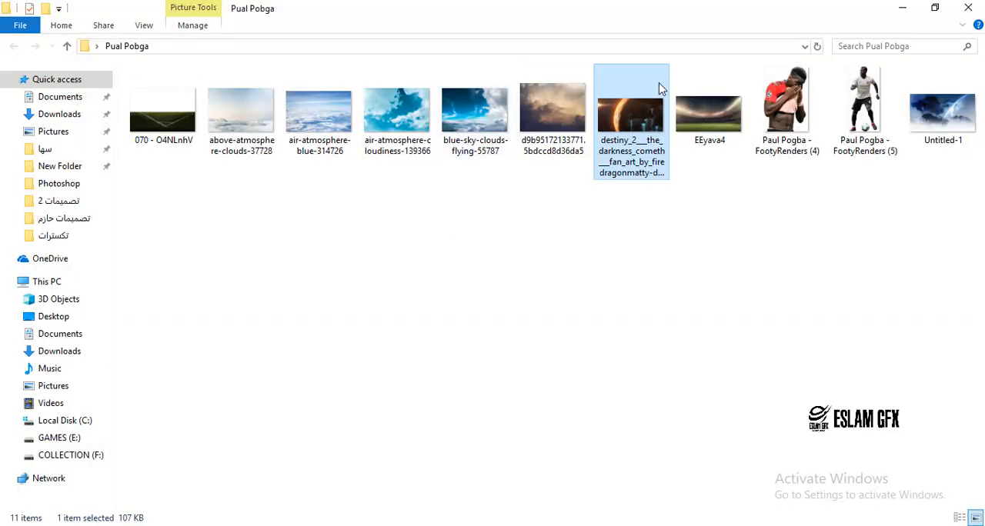
drag(942, 112, 542, 525)
drag(429, 387, 392, 336)
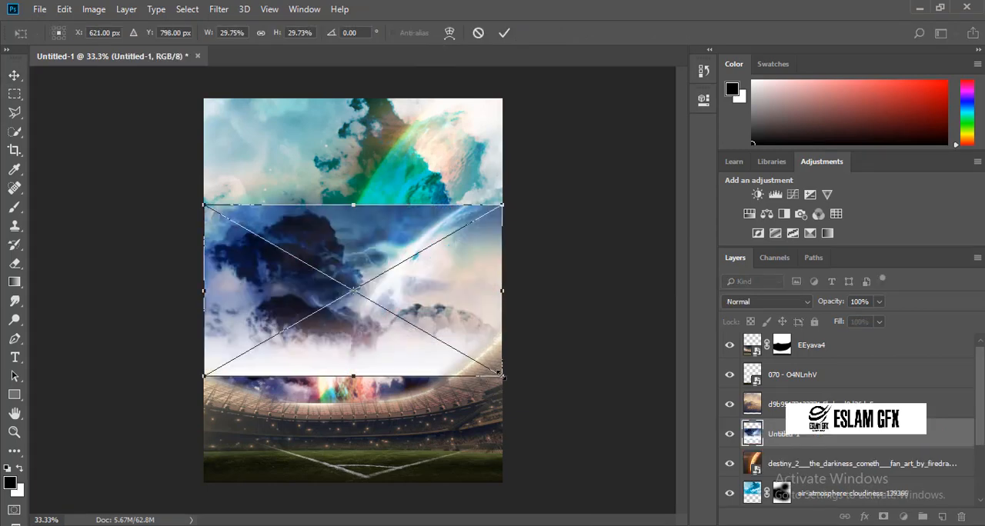
drag(501, 375, 666, 433)
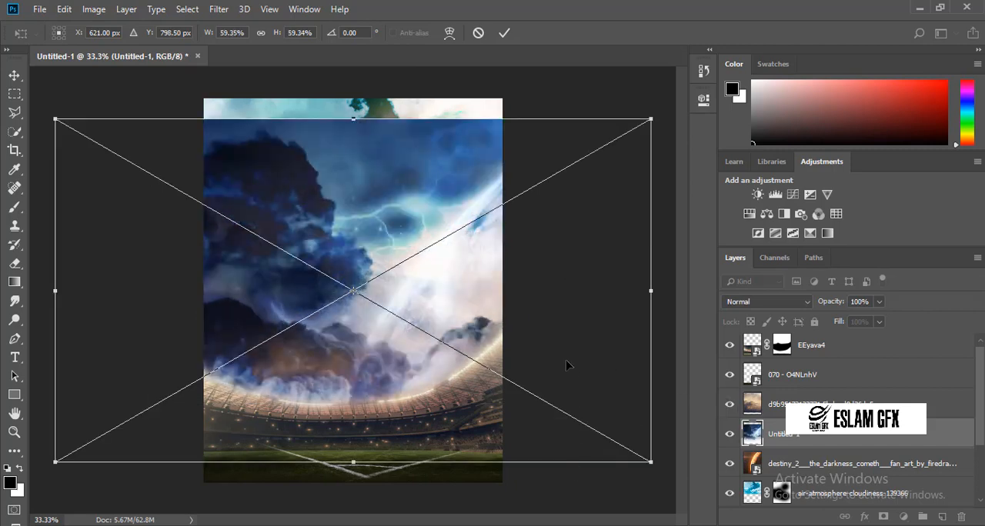
right_click(401, 300)
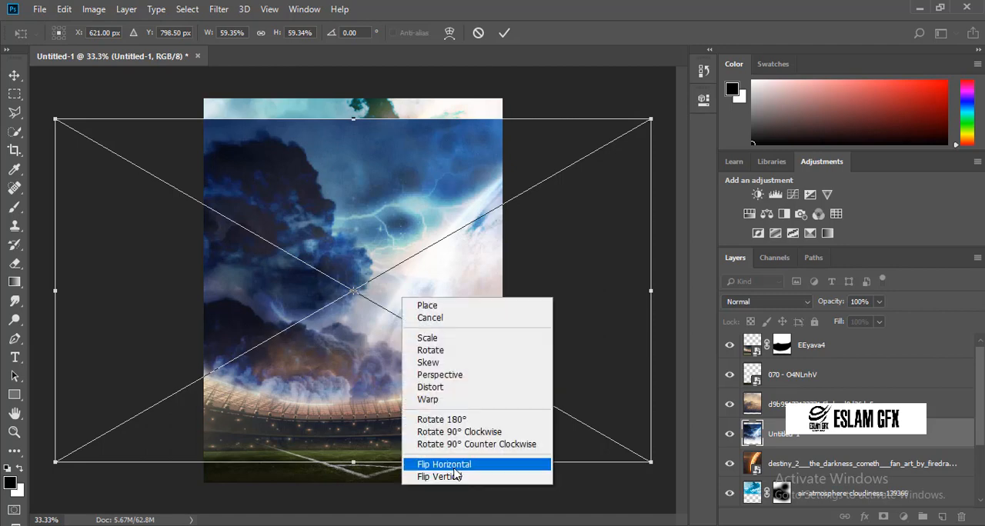
click(454, 465)
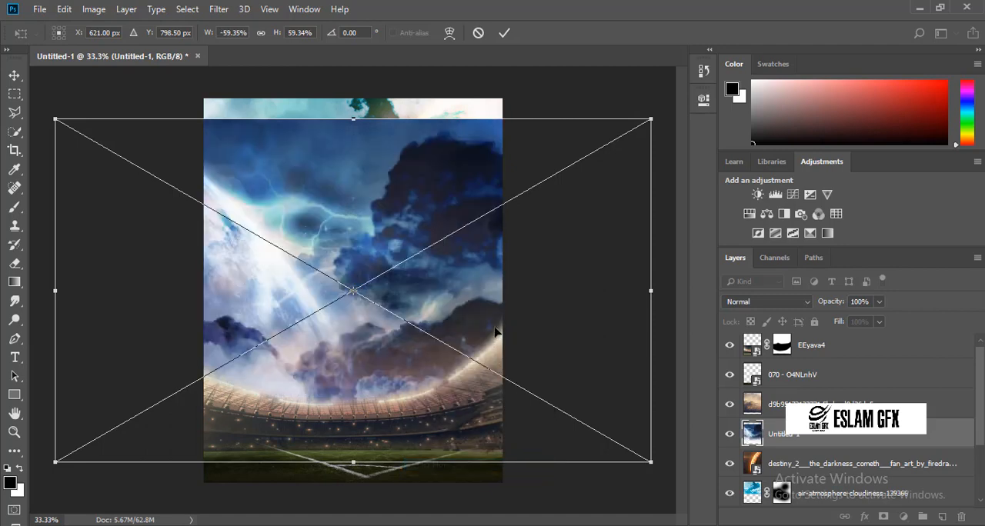
drag(500, 340, 496, 319)
key(Return)
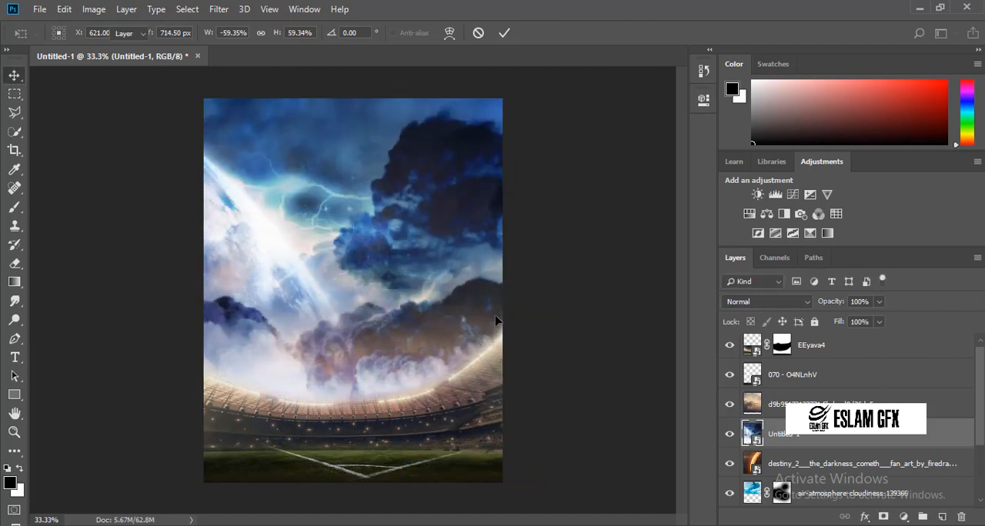
Set the Untitled-1 layer's blend mode to Overlay, then try it above the d9b95172133771.5bdccd8d36da5 layer and undo the reorder.
click(743, 302)
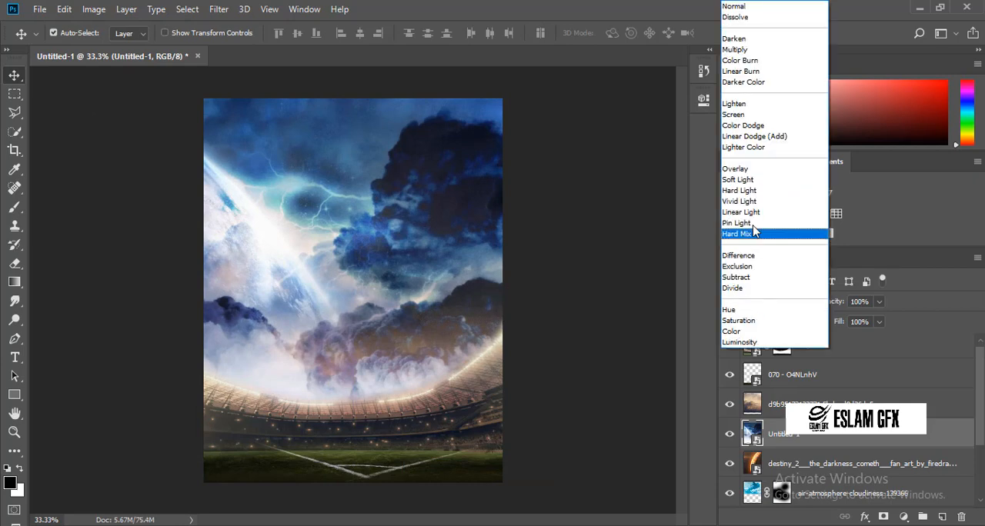
click(743, 164)
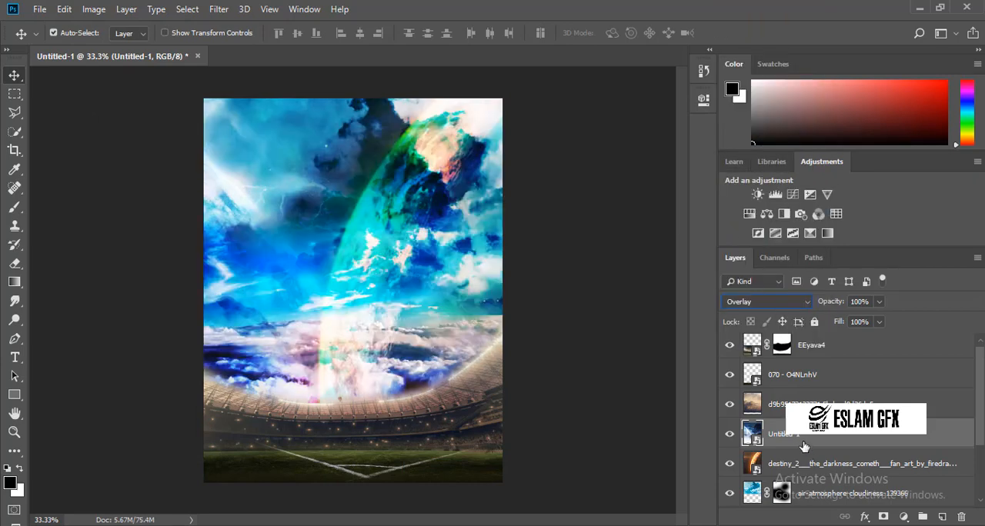
drag(803, 445, 794, 390)
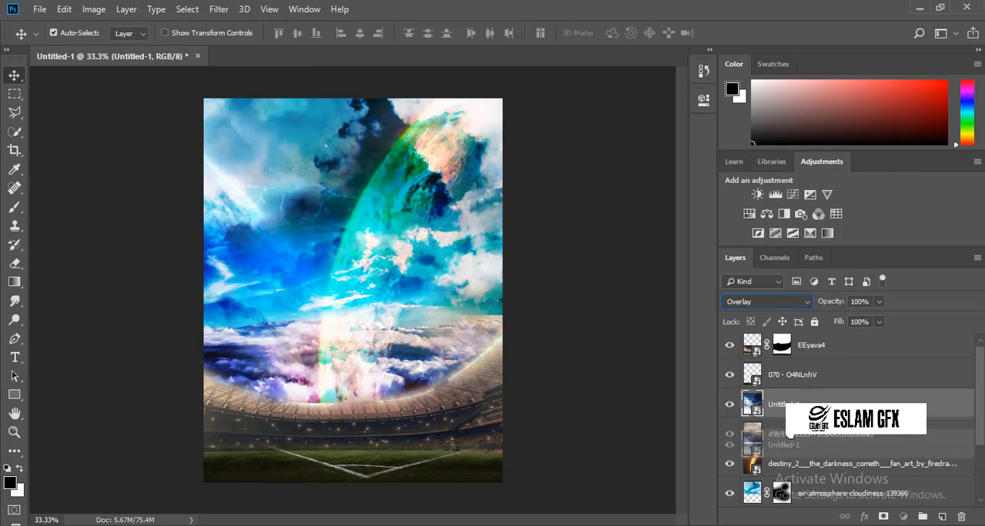
key(ctrl+z)
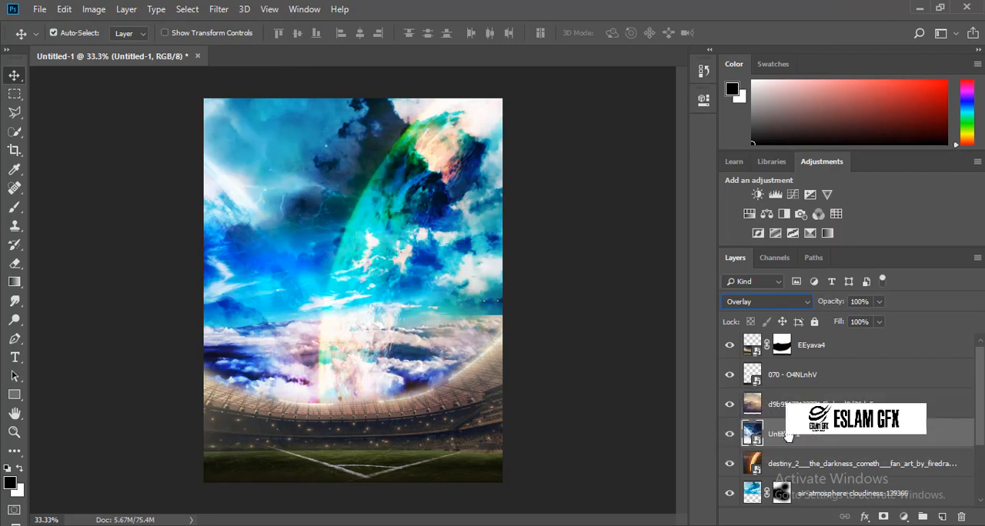
Place the Paul Pogba - FootyRenders (4) image directly above the d9b95172133771.5bdccd8d36da5 layer at about 30%, aligned to the canvas height.
click(804, 347)
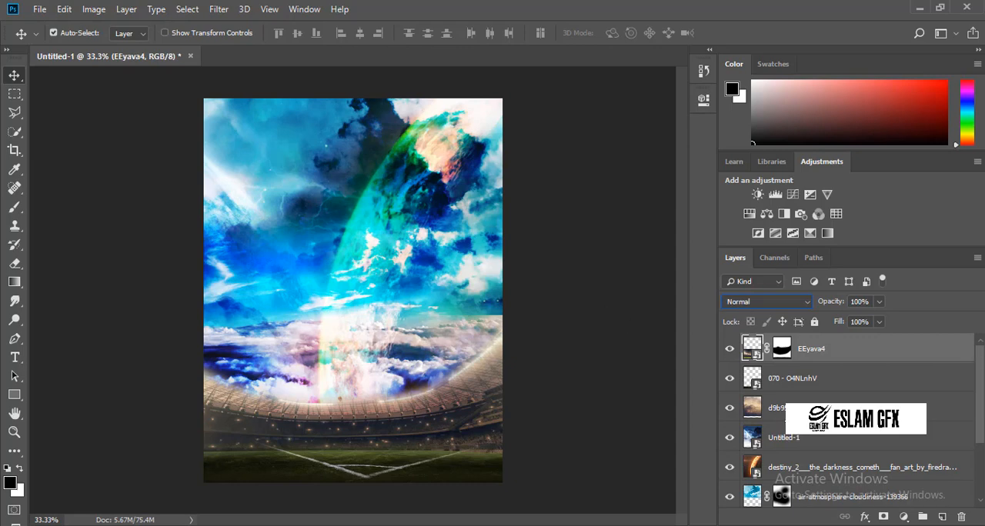
click(399, 127)
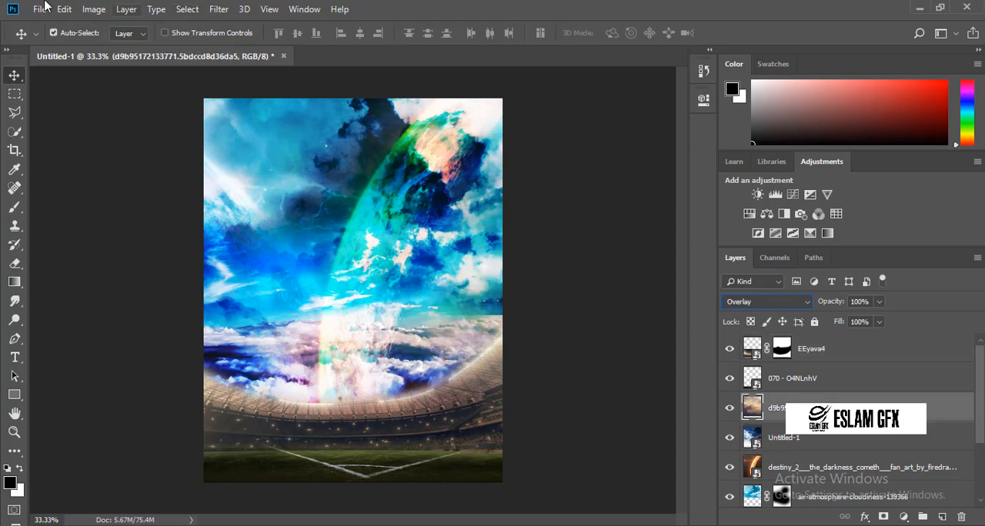
mouse_move(373, 524)
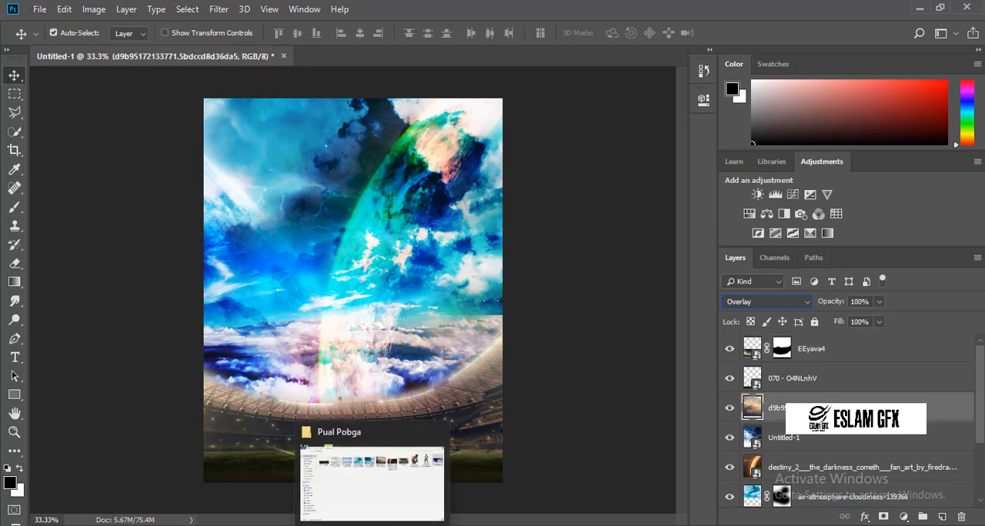
click(378, 495)
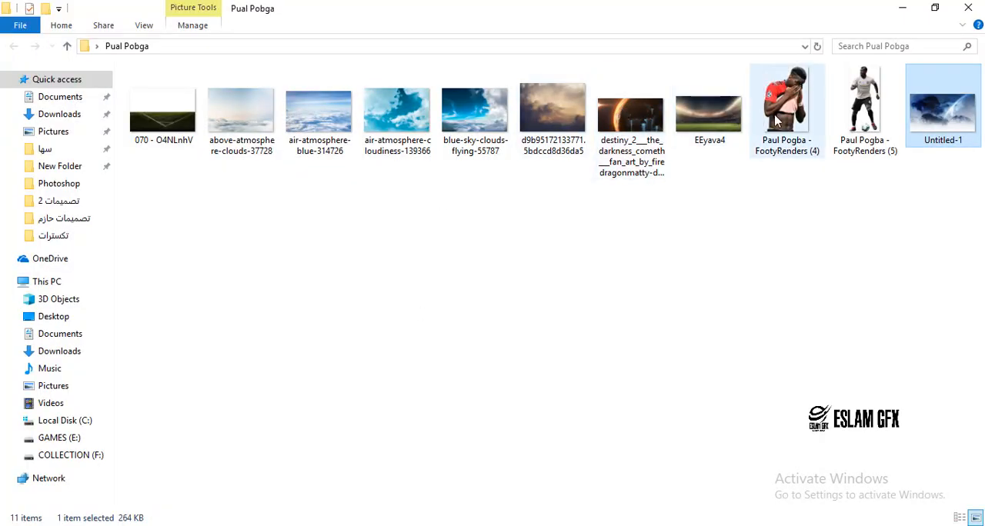
drag(777, 122, 429, 327)
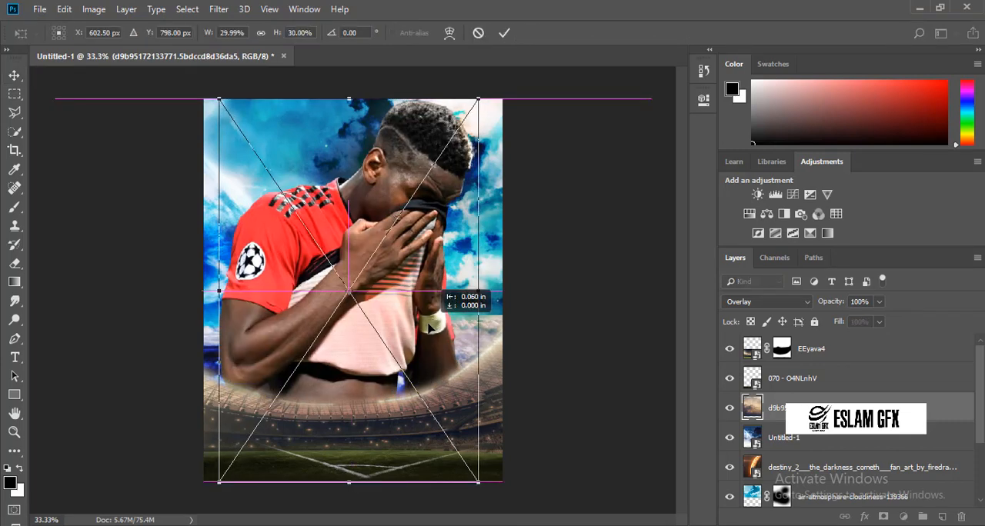
key(Return)
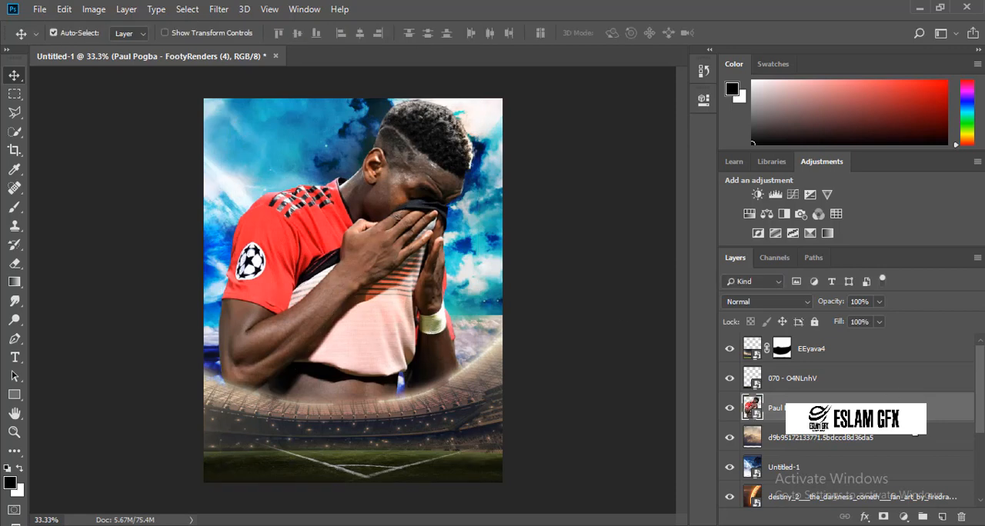
Rasterize the Paul Pogba - FootyRenders (4) layer, scale the player down slightly and raise him until his head reaches the canvas's upper edge.
right_click(907, 408)
click(777, 243)
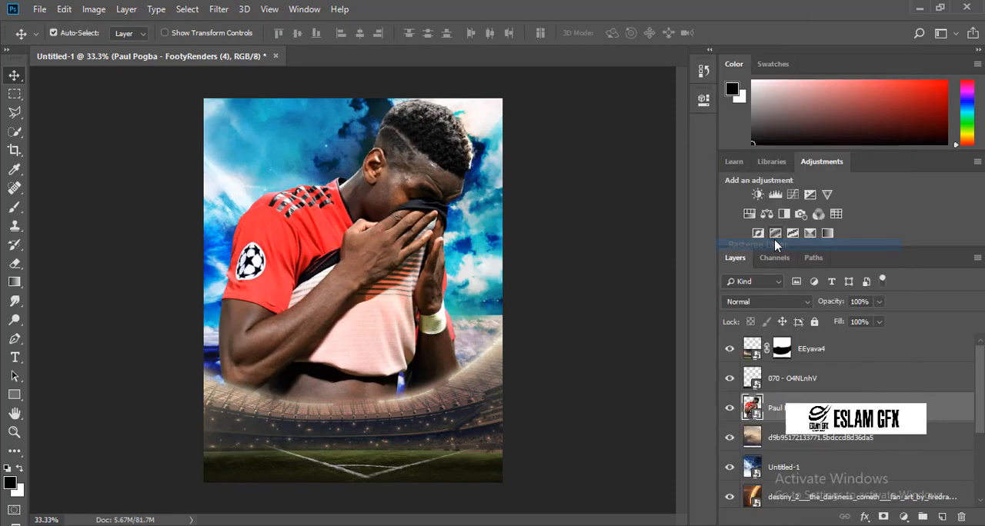
key(ctrl+t)
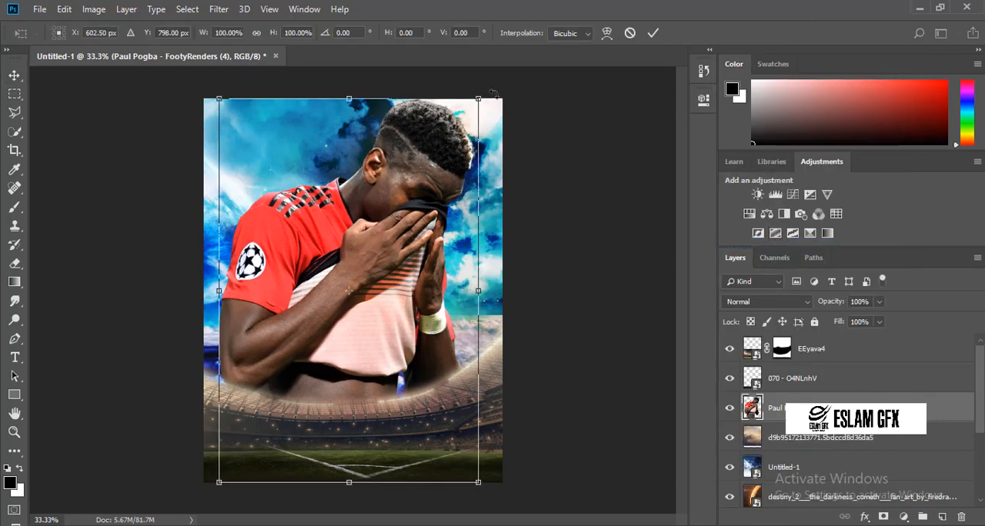
drag(478, 101, 460, 124)
drag(324, 300, 323, 288)
drag(323, 288, 322, 281)
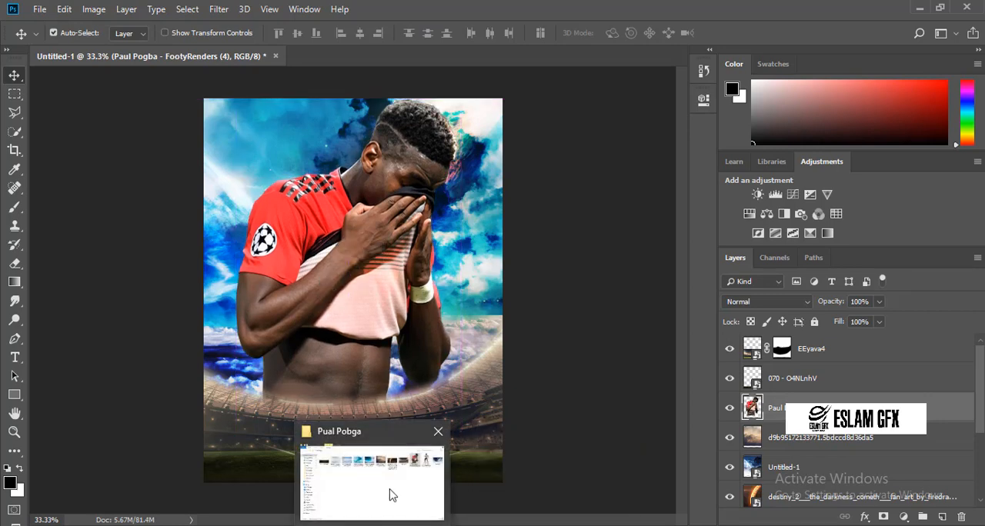
Place the Paul Pogba - FootyRenders (5) image at 11.05% and reorder its layer to the top of the stack, above EEyava4.
click(392, 493)
drag(851, 115, 403, 433)
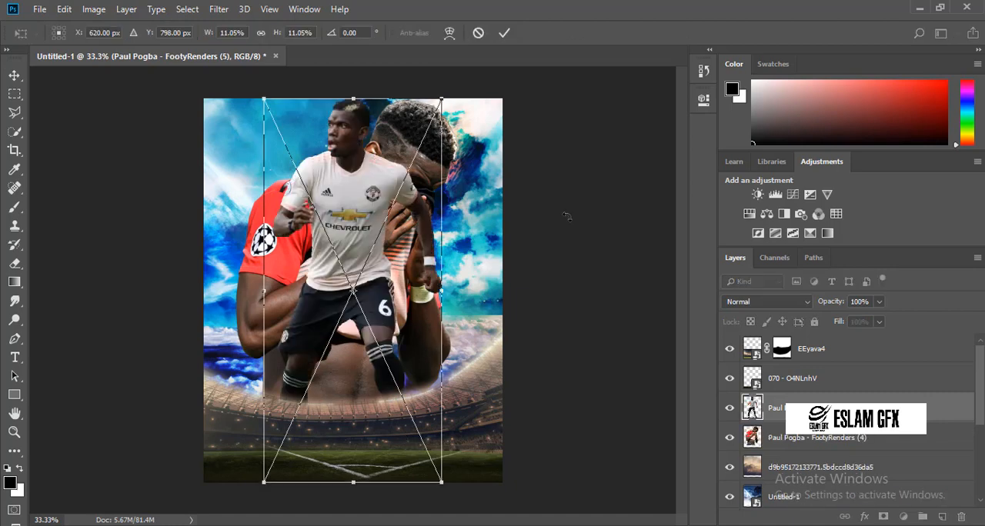
key(Return)
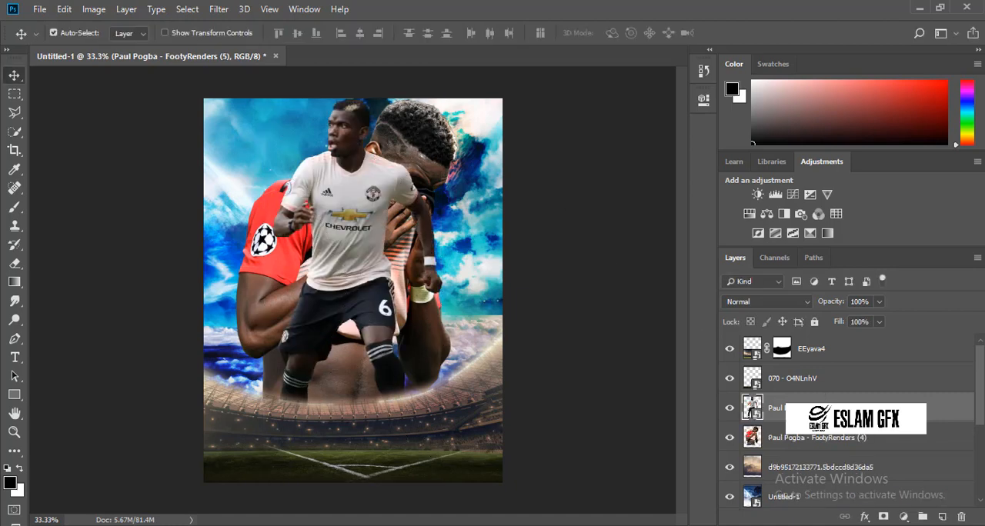
drag(822, 407, 825, 340)
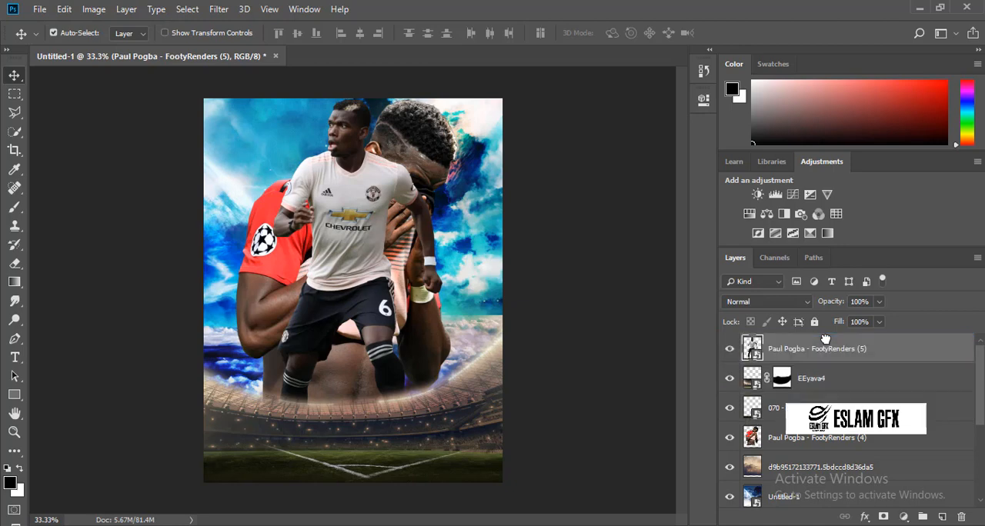
Scale the Paul Pogba - FootyRenders (5) player to 6.54% and centre him horizontally on the pitch, at about X 621.5 px, Y 1105.5 px.
key(ctrl+t)
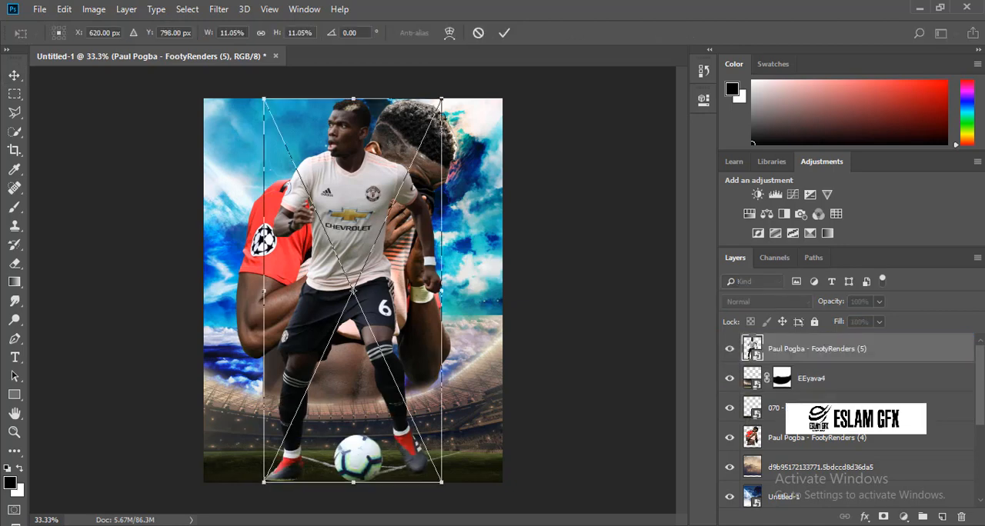
drag(441, 100, 369, 256)
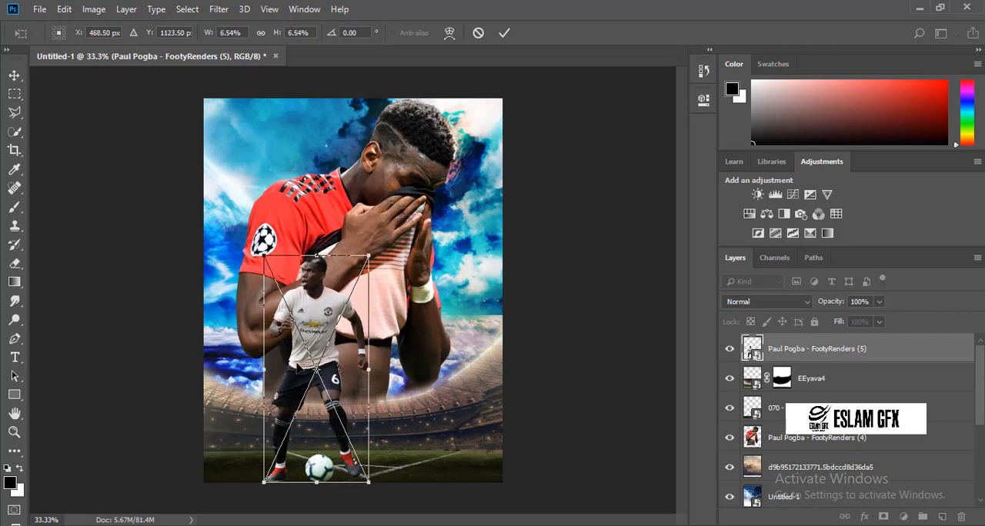
drag(316, 343, 357, 334)
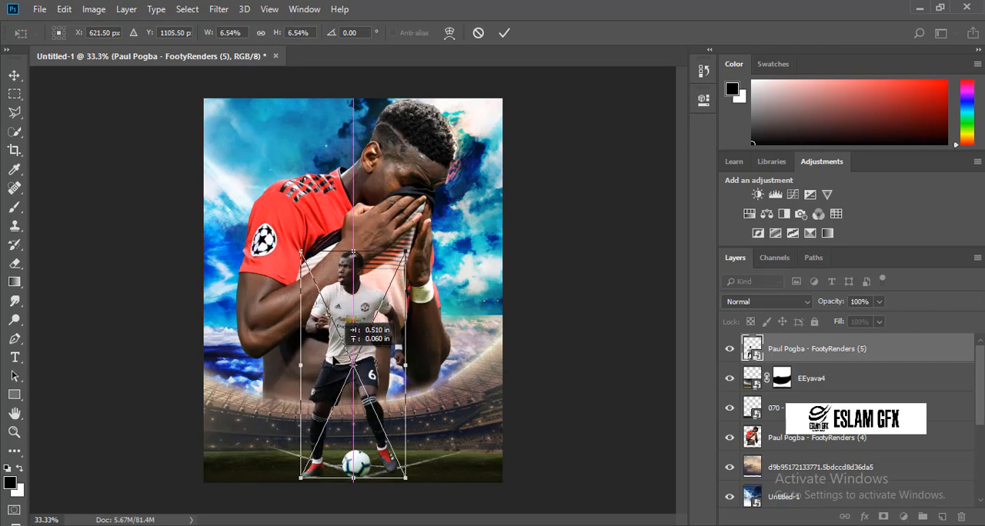
key(Return)
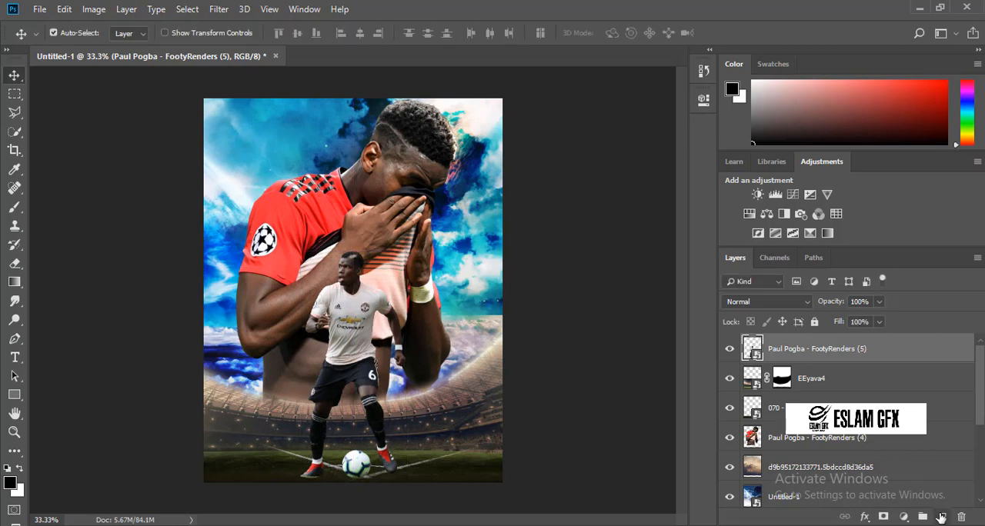
Add a new layer below the Paul Pogba - FootyRenders (5) layer and paint a soft black 70 px dab beside the front player's foot.
click(941, 517)
drag(832, 366, 483, 361)
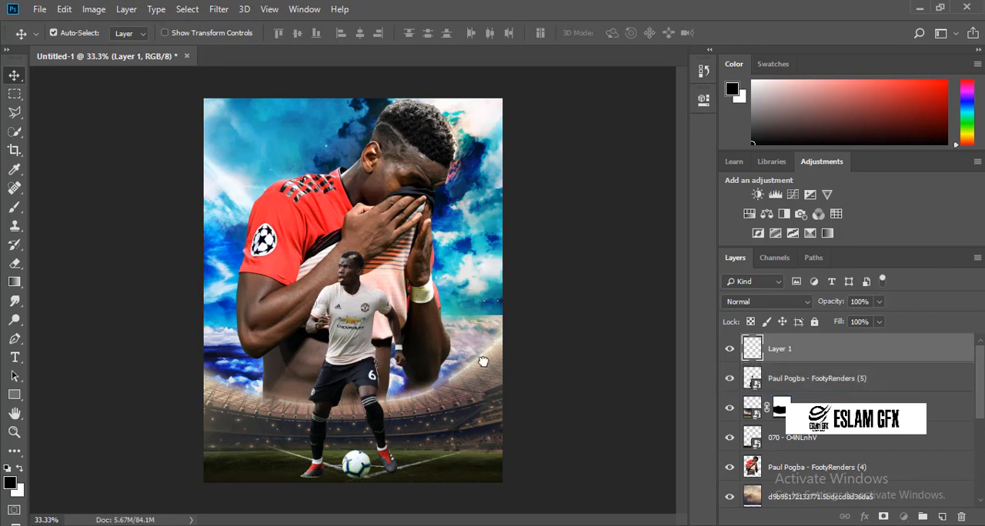
click(20, 210)
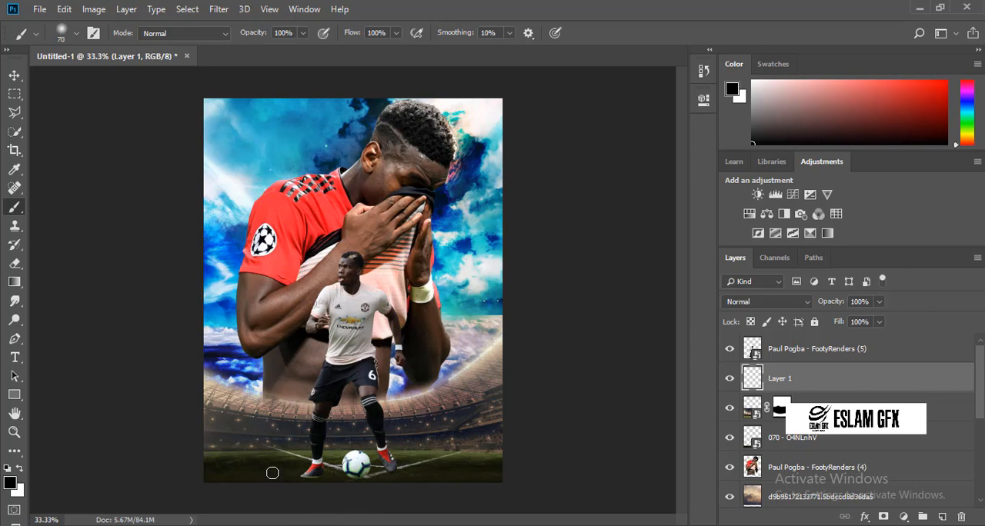
Stretch the black dab to 747.32% width, flatten it and place it as a ground shadow at about X 467.5 px, Y 1570 px.
key(ctrl+t)
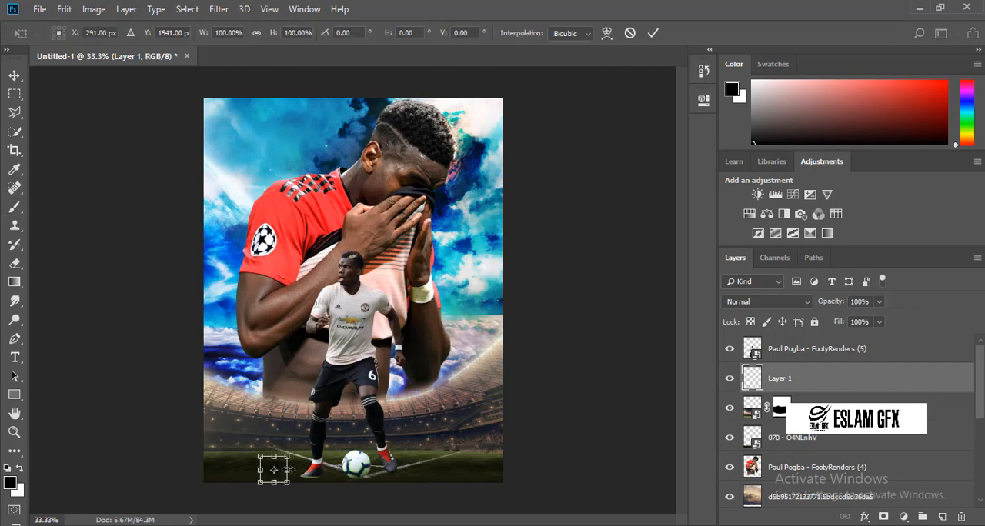
drag(288, 469, 463, 448)
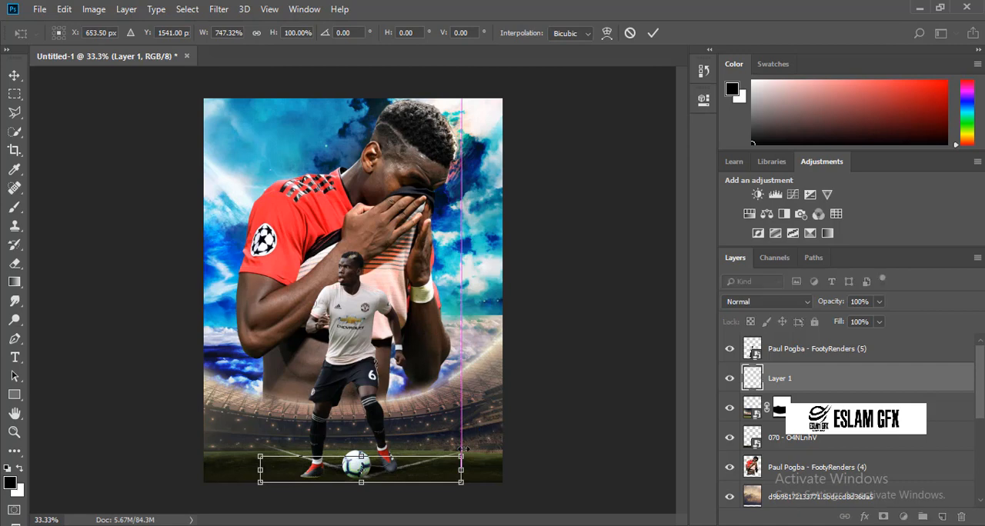
drag(361, 456, 335, 482)
key(Return)
key(b)
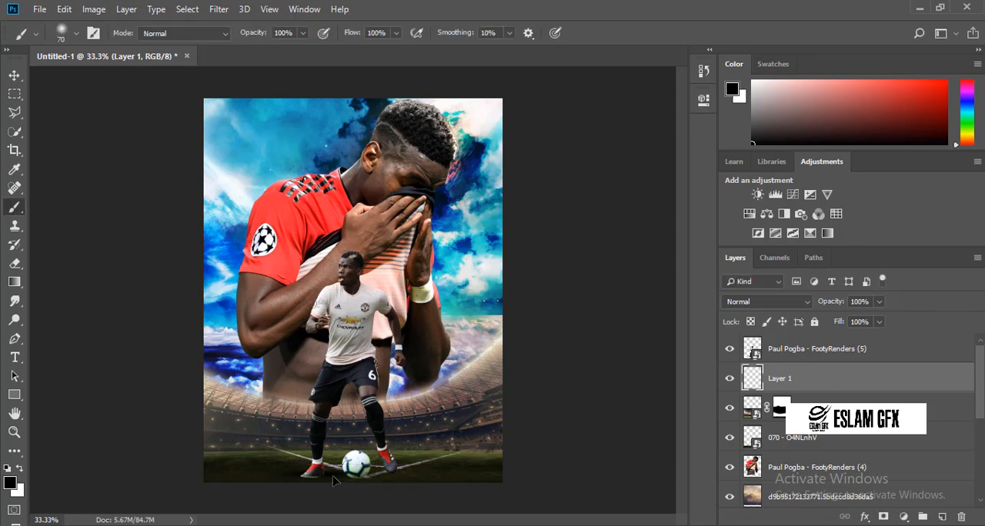
key(ctrl+t)
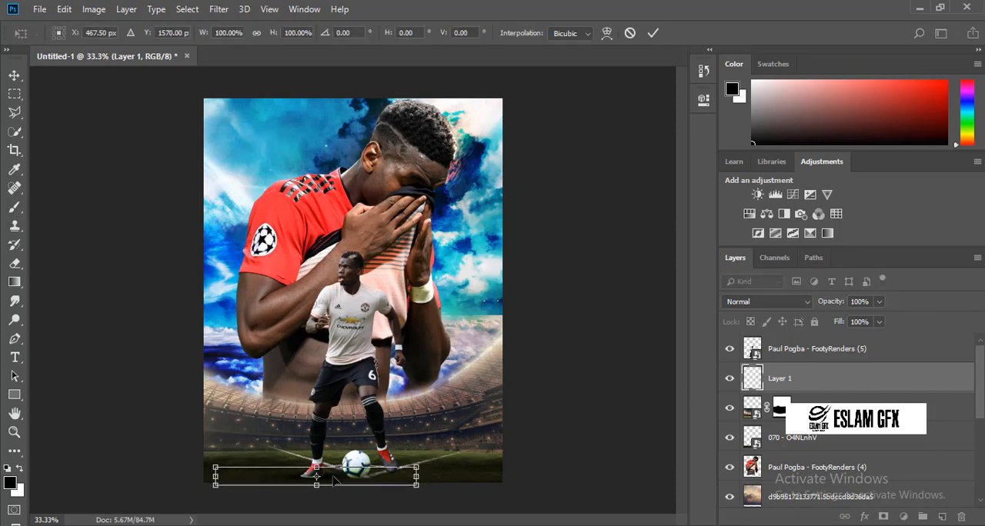
key(Return)
key(b)
Duplicate the ground shadow twice, shifting the copies across the pitch to about X 645.5 px and X 815.5 px.
key(ctrl+j)
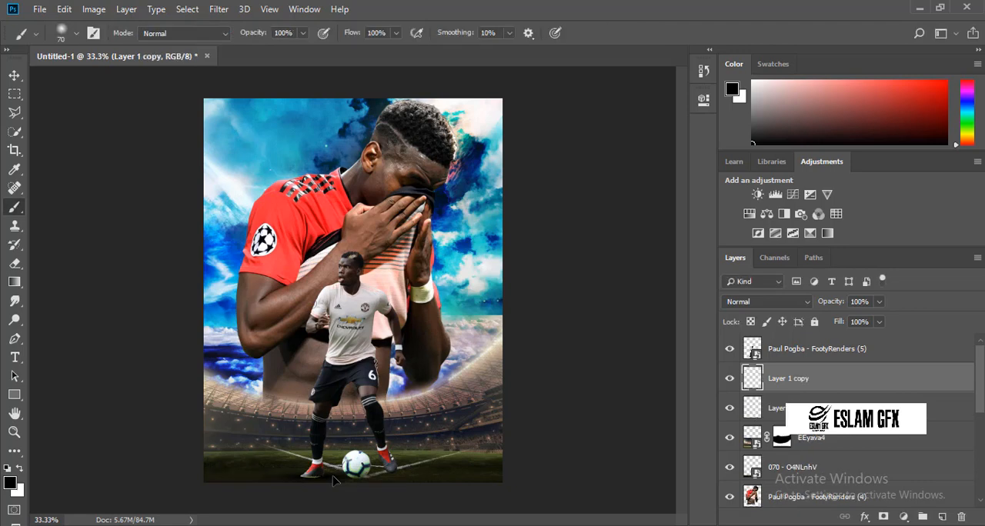
key(ctrl+t)
mouse_move(334, 474)
mouse_down()
mouse_move(401, 481)
mouse_move(376, 474)
mouse_up()
key(Return)
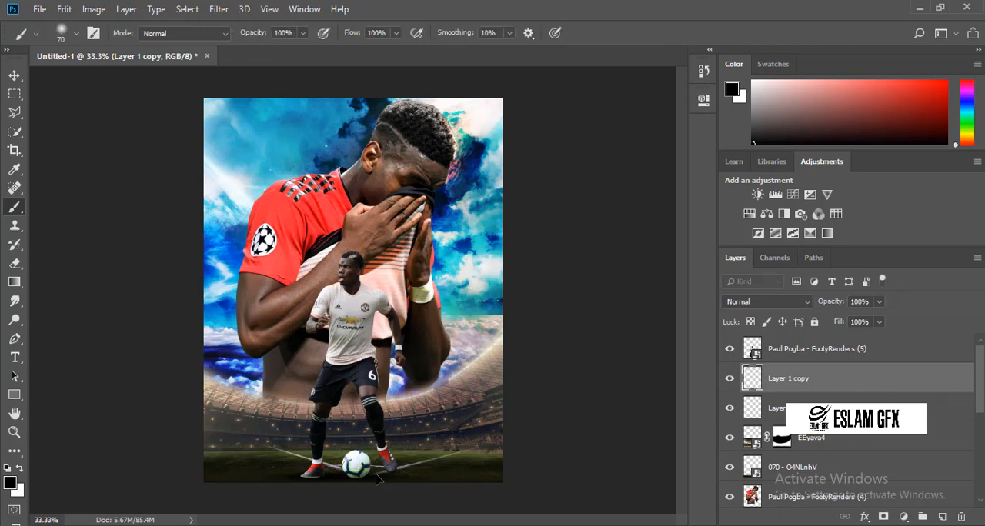
key(ctrl+j)
key(ctrl+t)
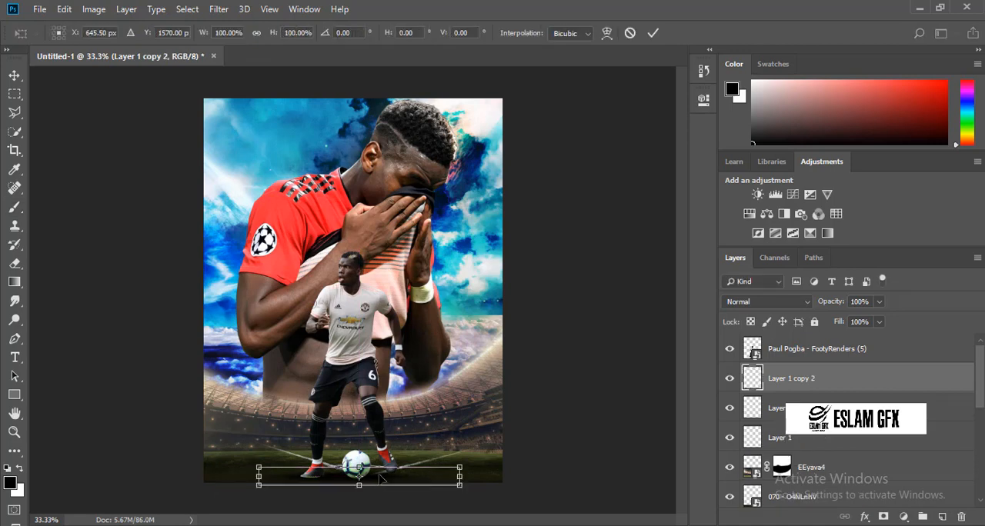
mouse_move(380, 477)
mouse_down()
mouse_move(427, 476)
mouse_move(414, 477)
mouse_up()
key(Return)
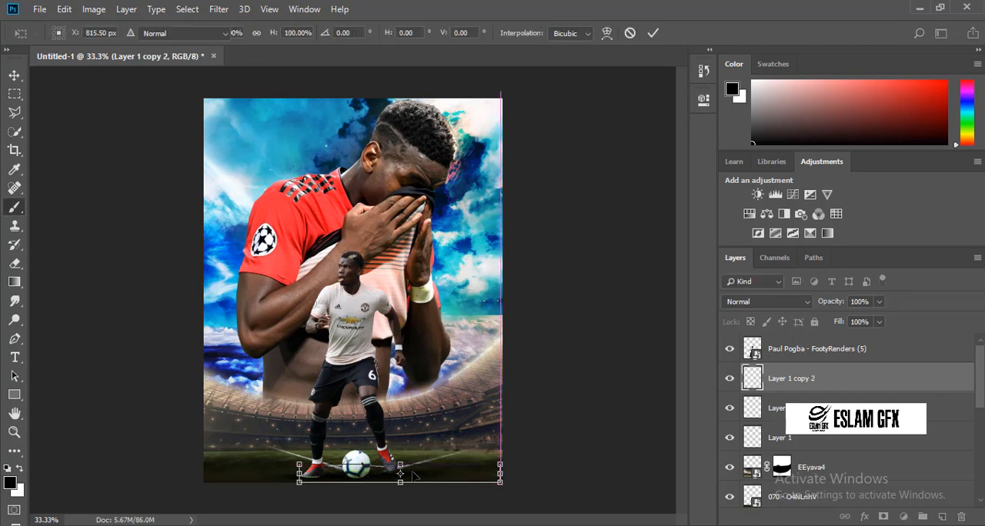
Clip a new layer to Paul Pogba - FootyRenders (5) and darken the player's boots with a soft black 200 px brush.
click(891, 359)
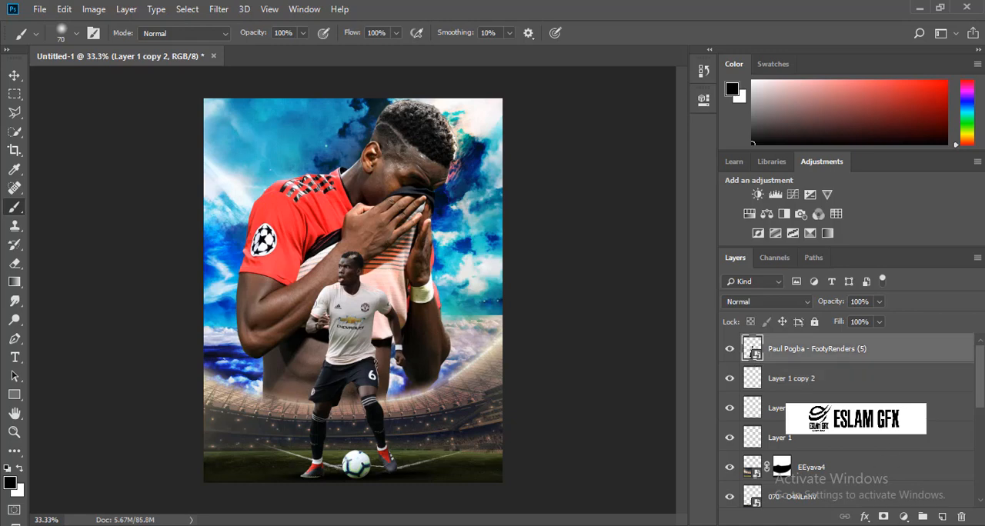
right_click(822, 357)
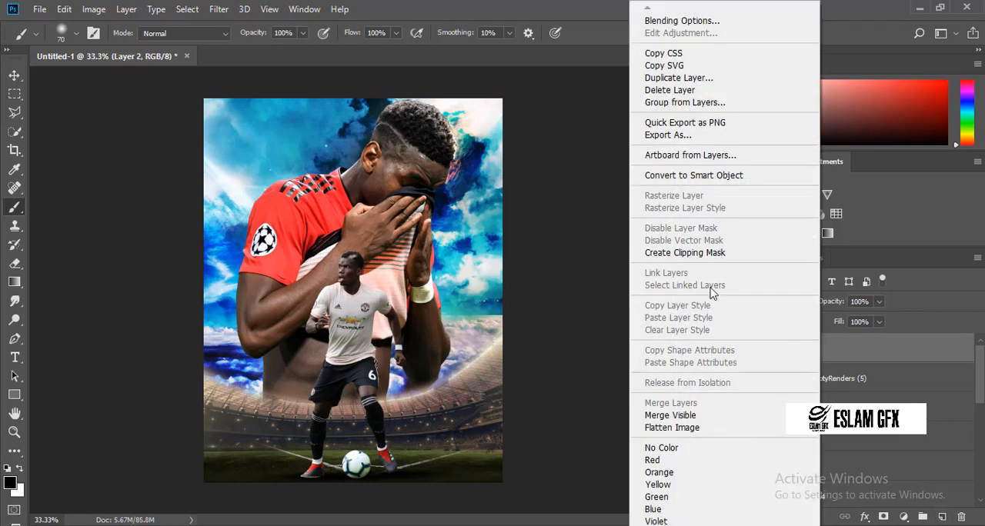
click(697, 254)
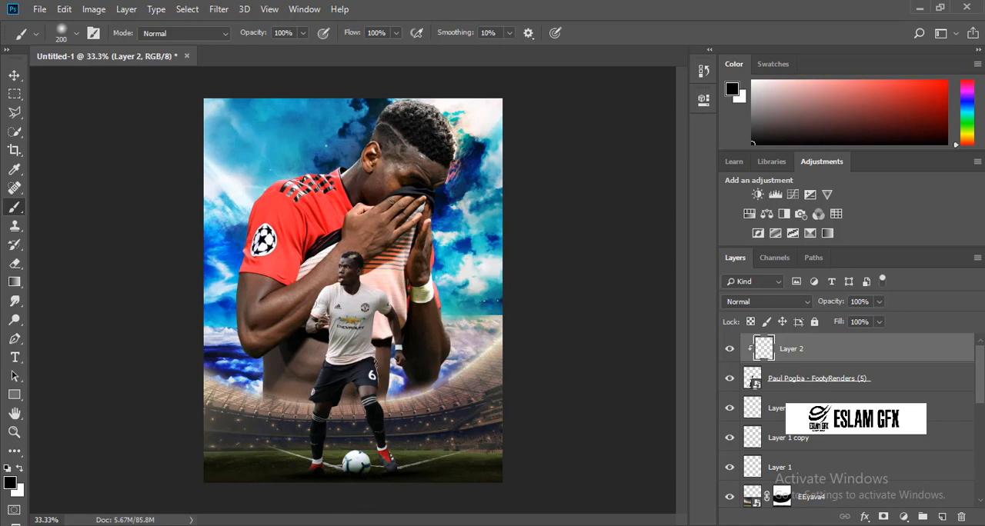
Add another layer clipped to Paul Pogba - FootyRenders (5) and set the foreground colour to blue #158cca.
click(943, 520)
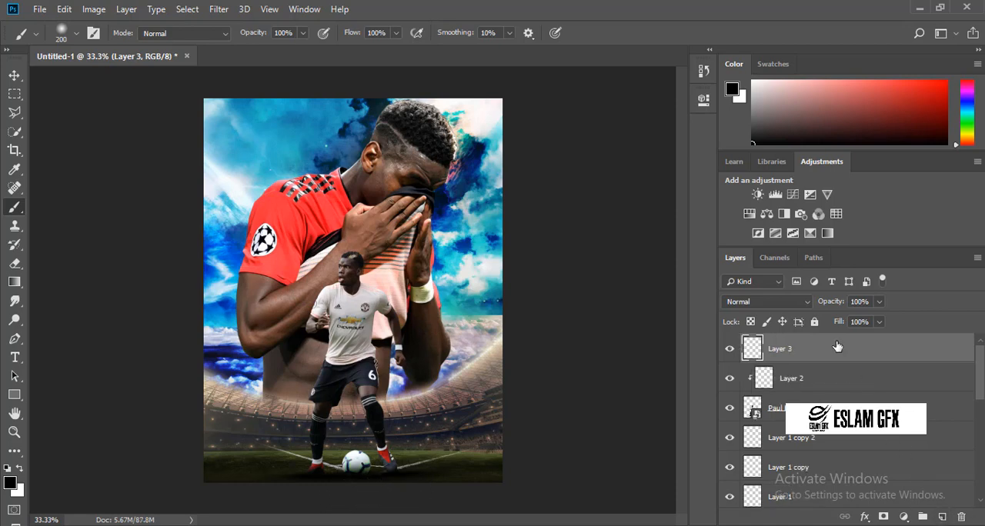
right_click(838, 347)
click(714, 255)
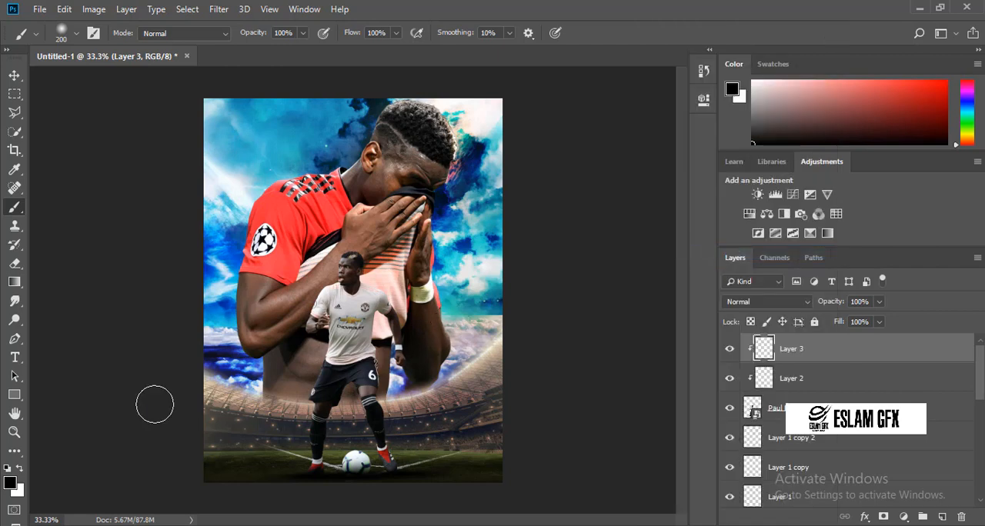
click(10, 483)
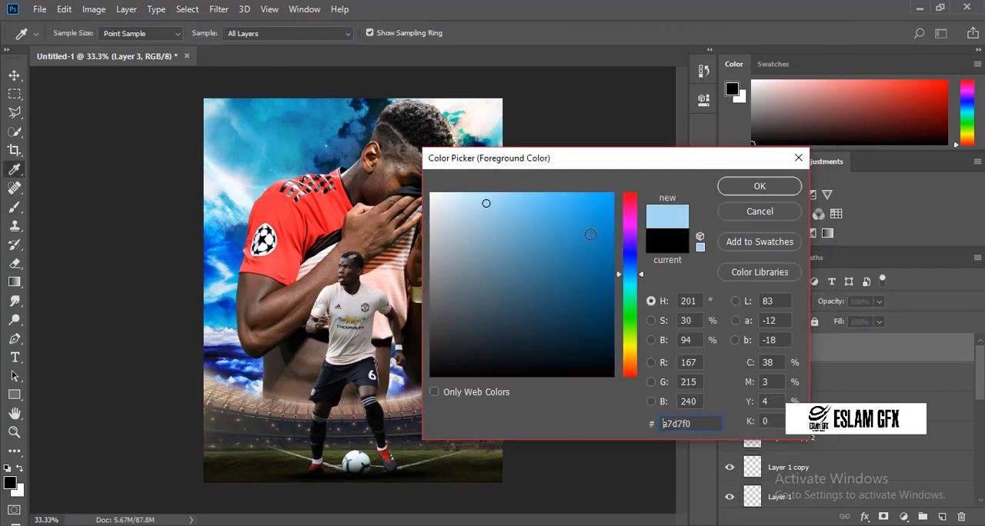
text(158cca)
click(771, 186)
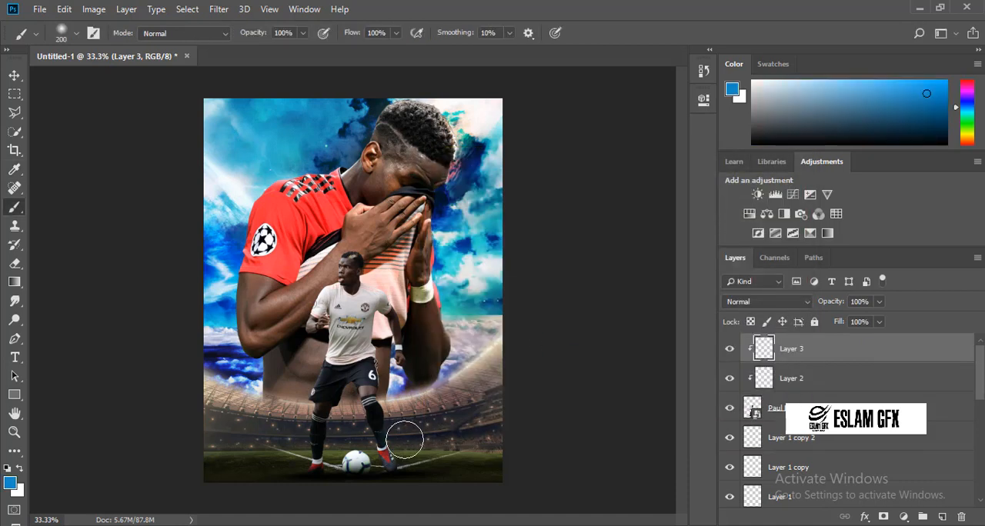
Brush blue light along the front player's legs, arms and head on the clipped layer and reduce its opacity to 58%.
drag(405, 441, 395, 385)
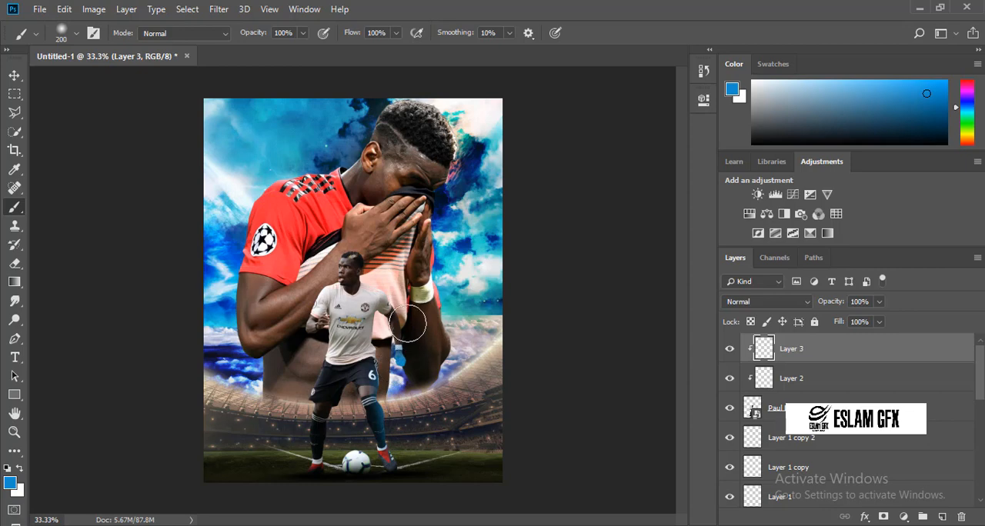
mouse_move(407, 323)
mouse_down()
mouse_move(408, 288)
mouse_move(376, 250)
mouse_move(350, 258)
mouse_move(344, 276)
mouse_up()
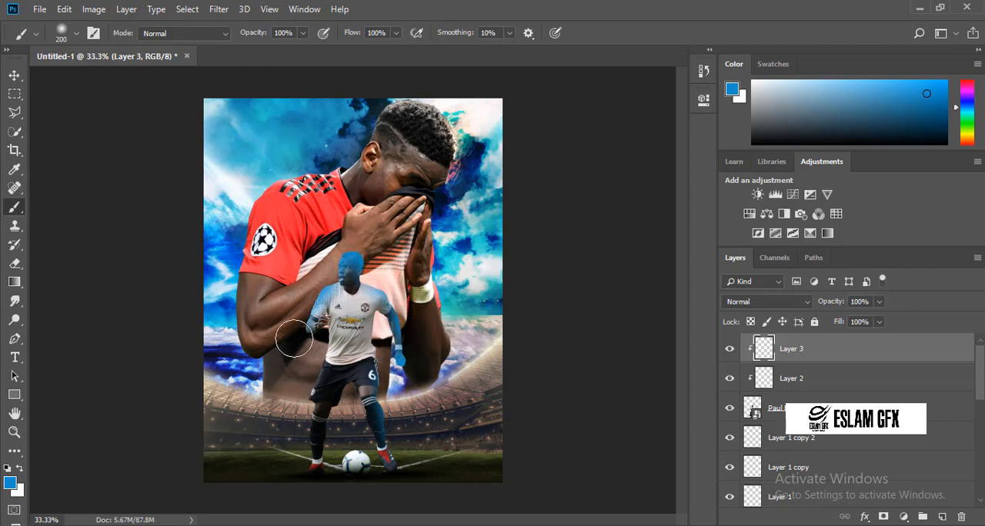
mouse_move(293, 338)
mouse_down()
mouse_move(309, 359)
mouse_move(291, 396)
mouse_up()
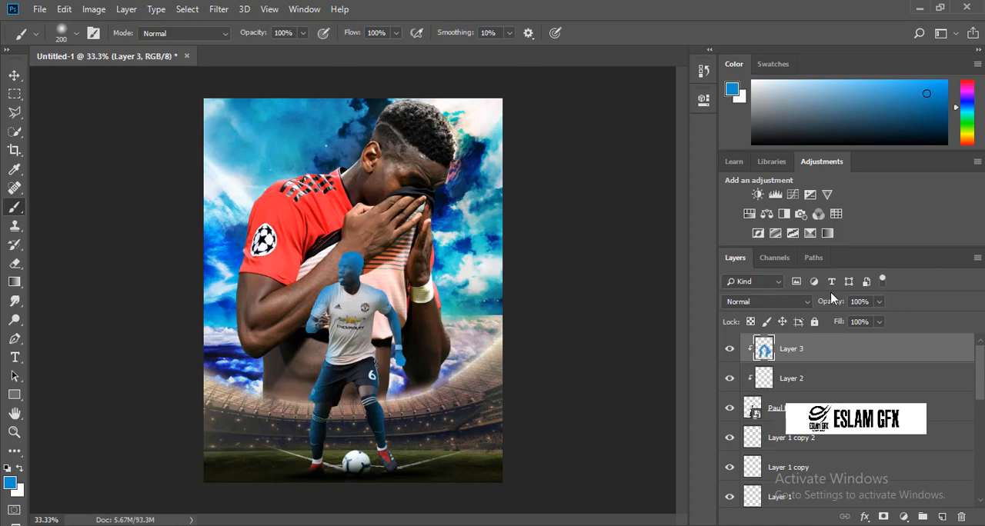
drag(831, 299, 801, 311)
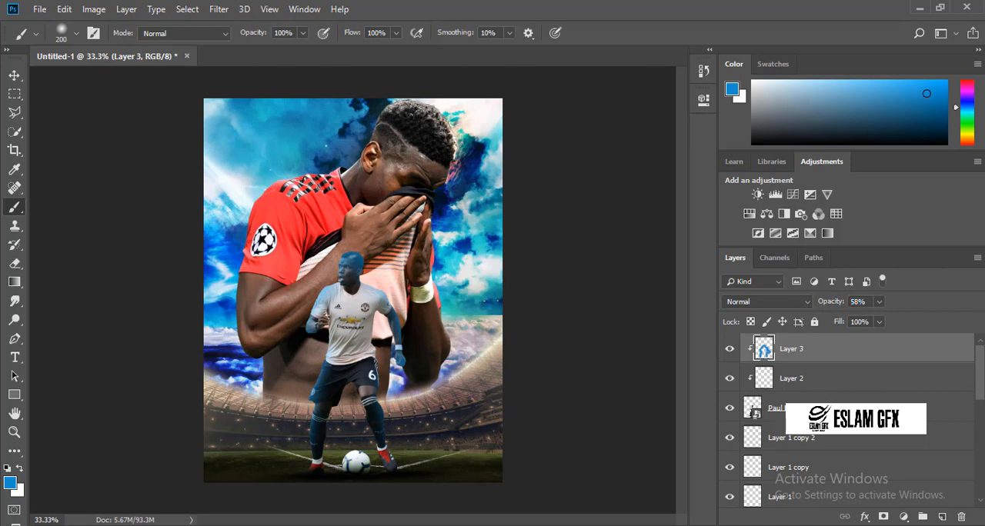
Apply a Camera Raw filter to the Paul Pogba - FootyRenders (5) layer with Clarity +100 and Temperature -8.
click(15, 73)
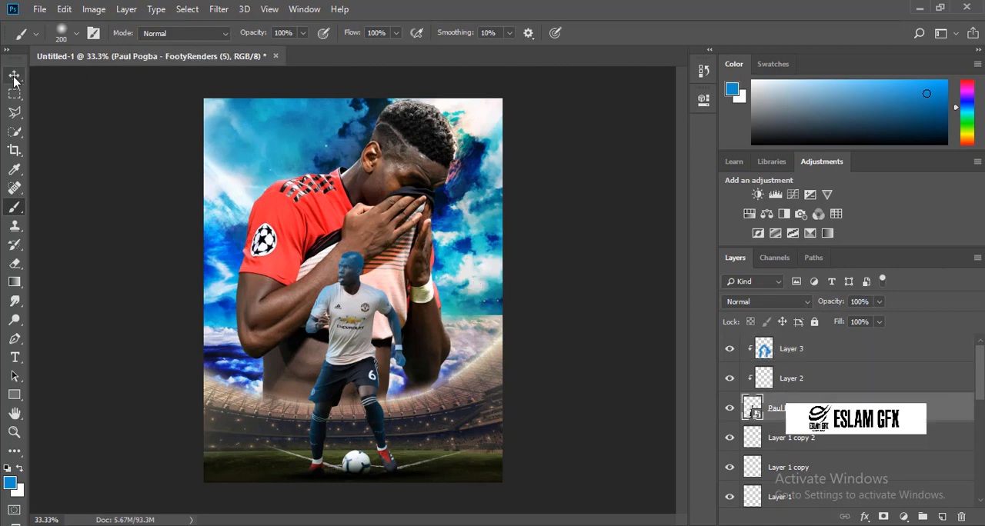
click(244, 8)
click(243, 8)
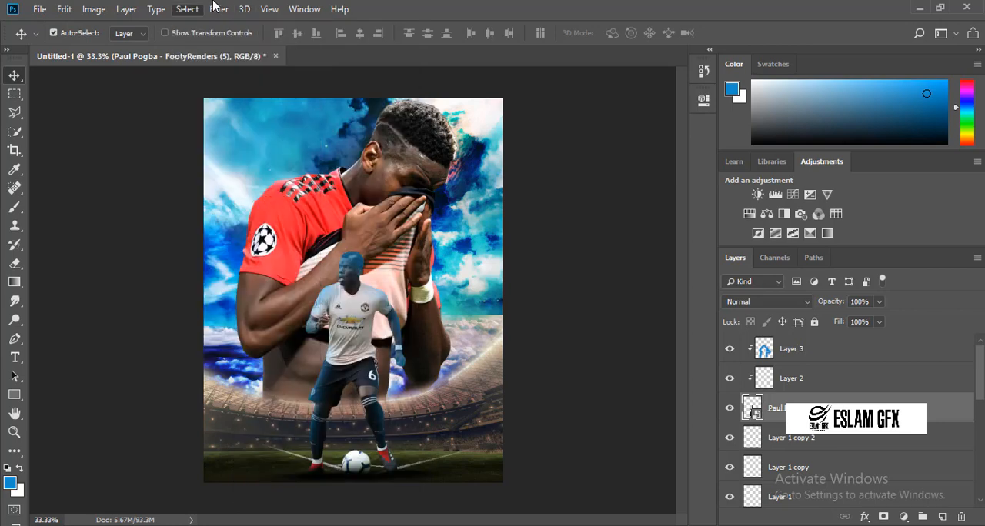
click(219, 9)
click(224, 96)
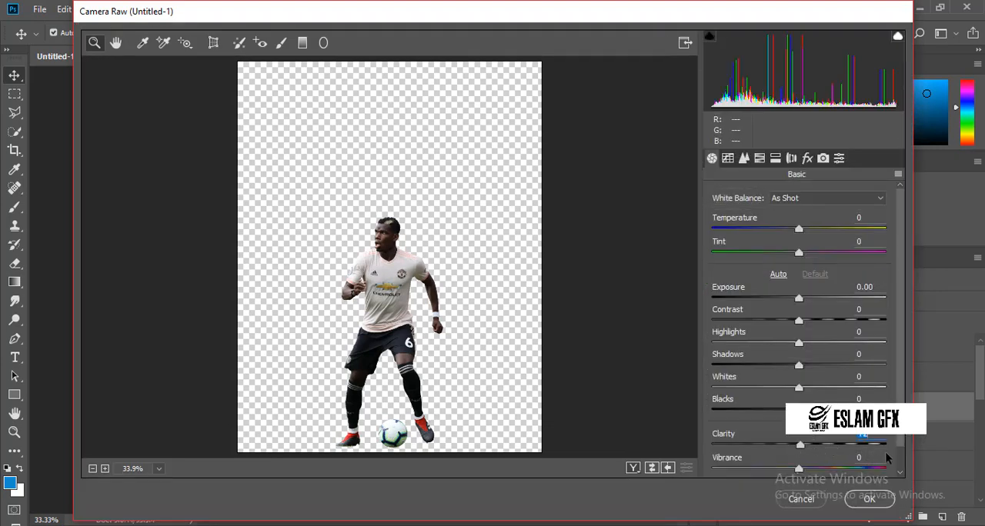
drag(886, 459, 896, 458)
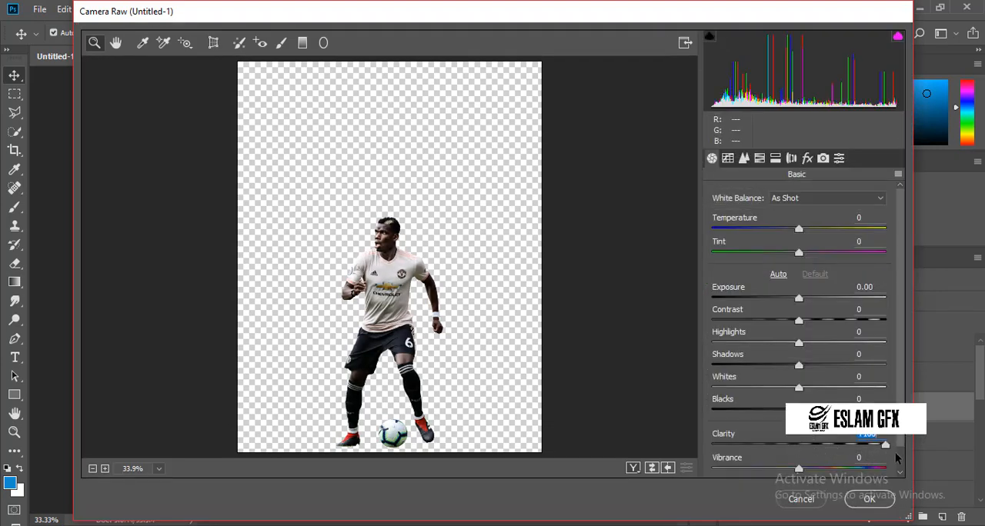
click(793, 229)
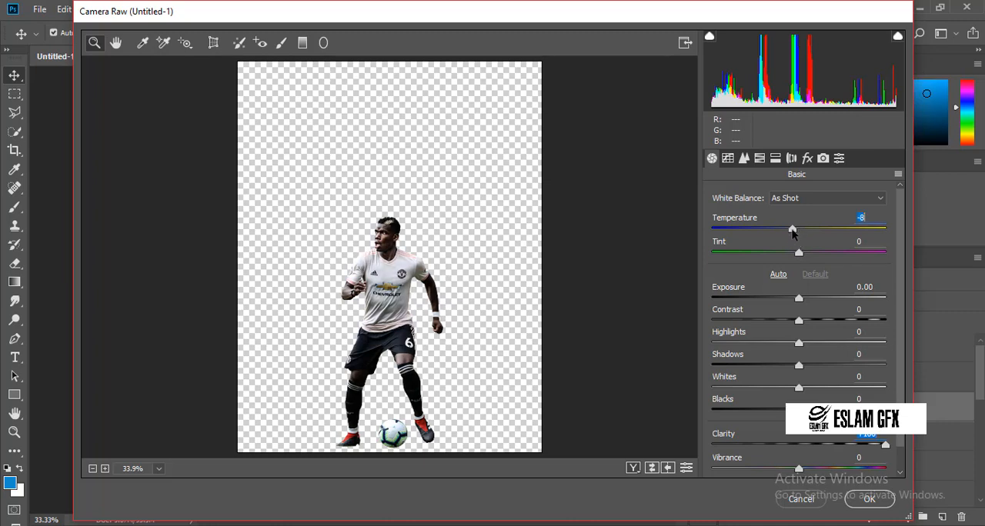
click(853, 501)
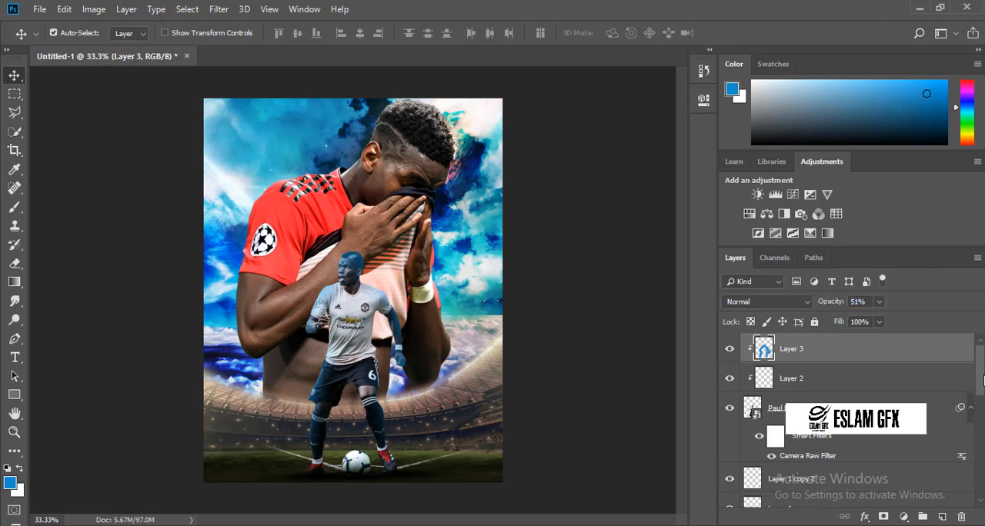
Reapply the last Camera Raw filter to the Paul Pogba - FootyRenders (4) layer.
drag(979, 384, 977, 439)
click(891, 444)
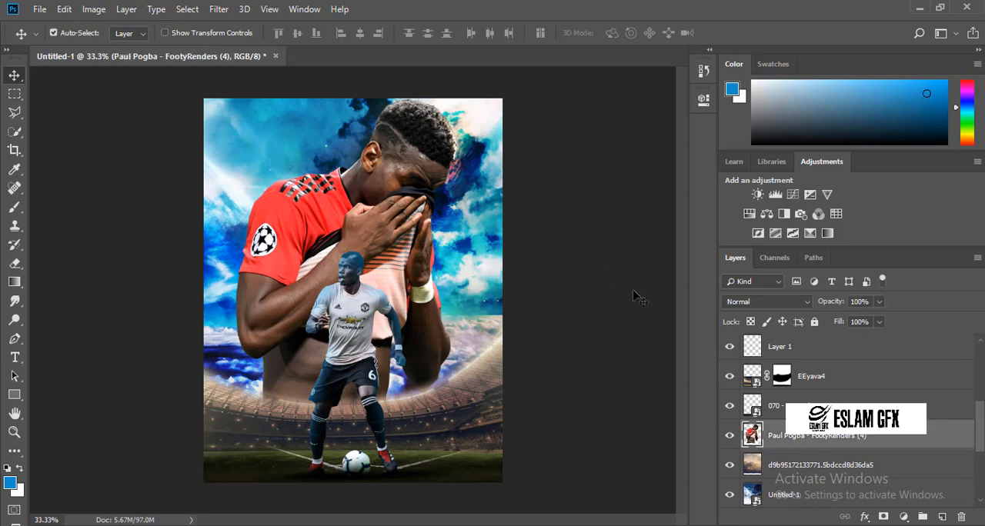
click(219, 8)
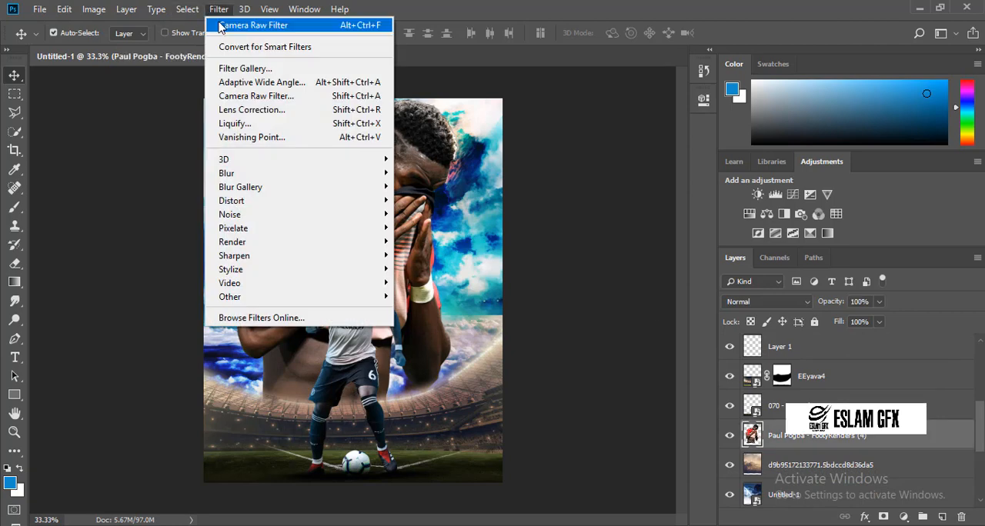
click(231, 26)
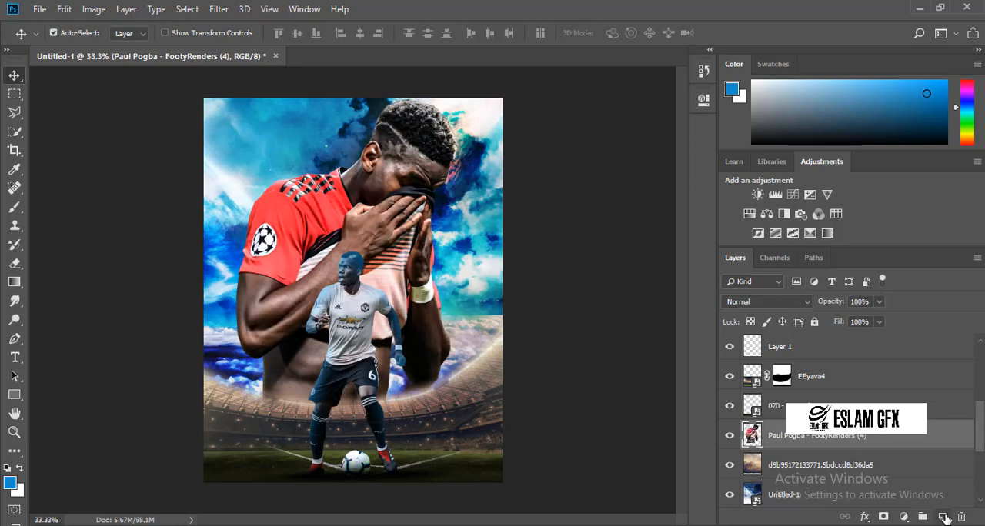
Add a new layer above Paul Pogba - FootyRenders (4) and clip it to that player.
click(943, 517)
right_click(884, 449)
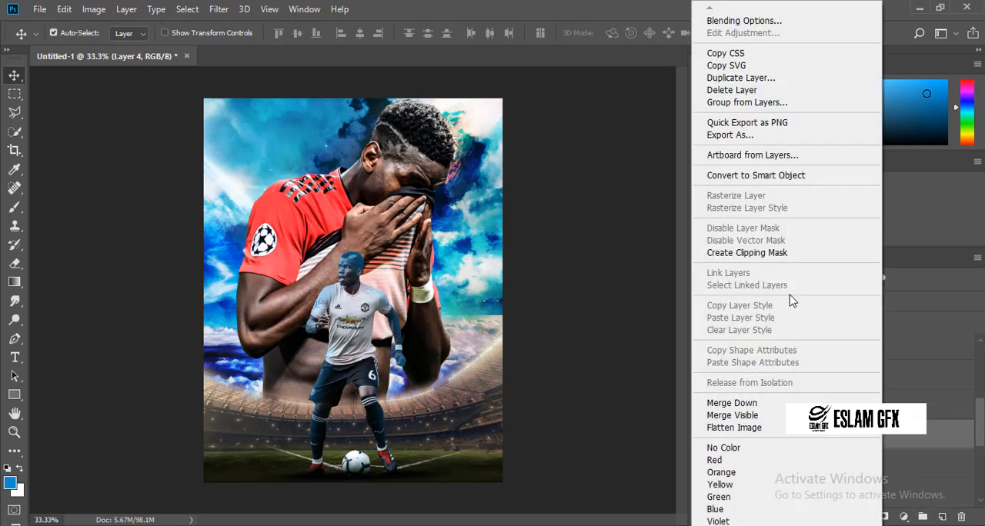
click(766, 253)
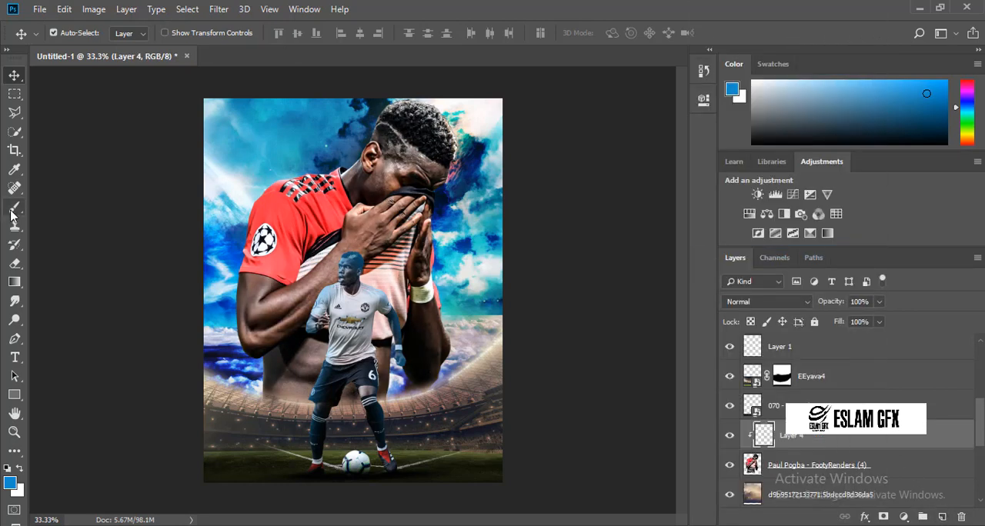
Brush blue light around the large player's edges on the clipped layer, dismiss the battery warning and reduce the layer's opacity to 86%.
click(15, 206)
mouse_move(435, 396)
mouse_down()
mouse_move(478, 331)
mouse_move(469, 348)
mouse_move(450, 281)
mouse_move(449, 227)
mouse_move(474, 206)
mouse_move(474, 182)
mouse_move(463, 180)
mouse_move(473, 141)
mouse_move(402, 79)
mouse_move(347, 118)
mouse_move(367, 95)
mouse_move(338, 152)
mouse_move(302, 164)
mouse_move(276, 157)
mouse_move(216, 271)
mouse_move(232, 226)
mouse_move(224, 355)
mouse_move(249, 371)
mouse_move(251, 396)
mouse_up()
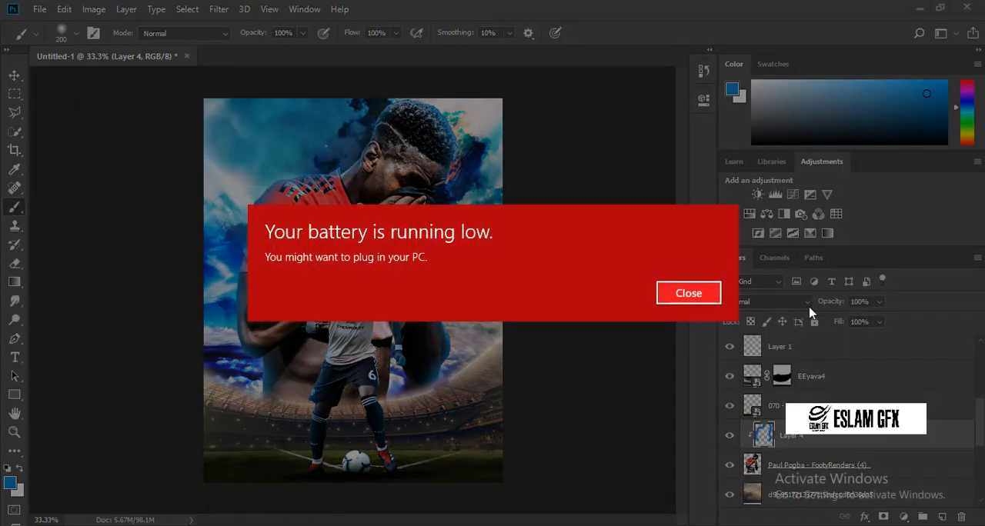
click(696, 295)
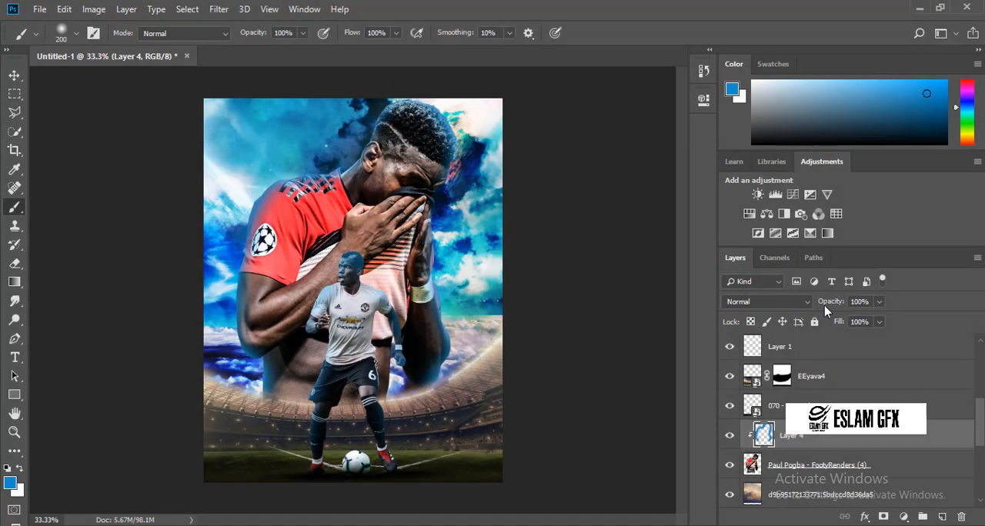
drag(824, 305, 817, 307)
click(622, 525)
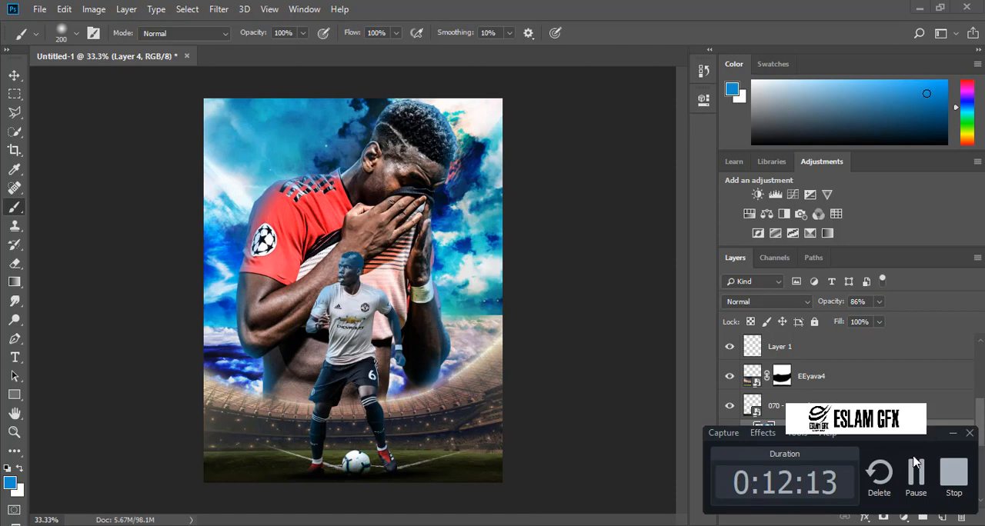
click(917, 472)
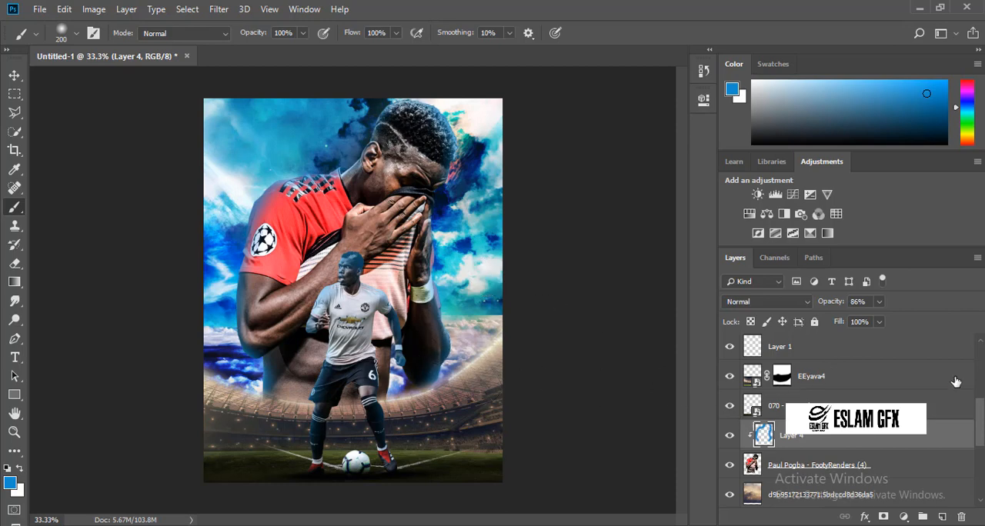
Place the 5FjjBie blue light streak from the Photoshop folder's تكسترات subfolder as an embedded layer above Layer 3.
drag(981, 407, 982, 344)
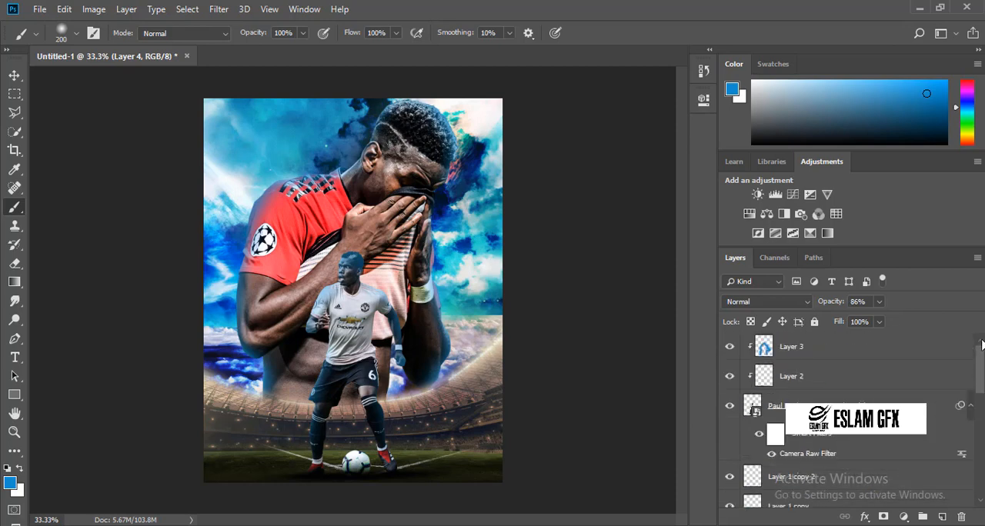
key(alt+bracketleft)
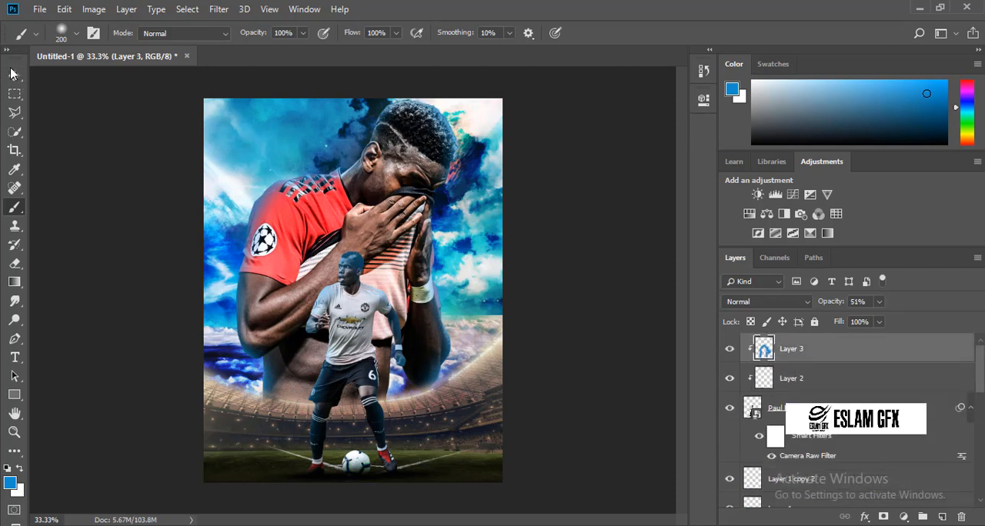
click(13, 74)
click(39, 8)
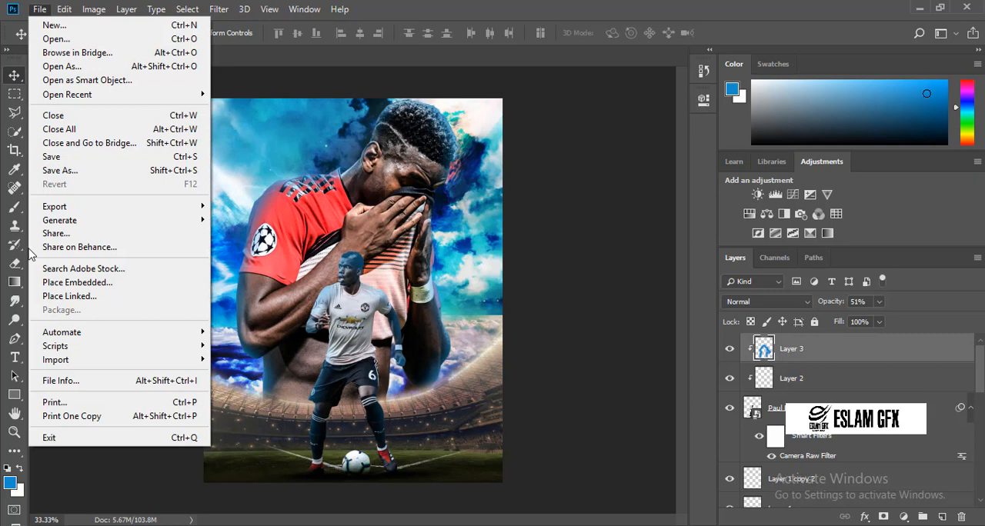
click(55, 285)
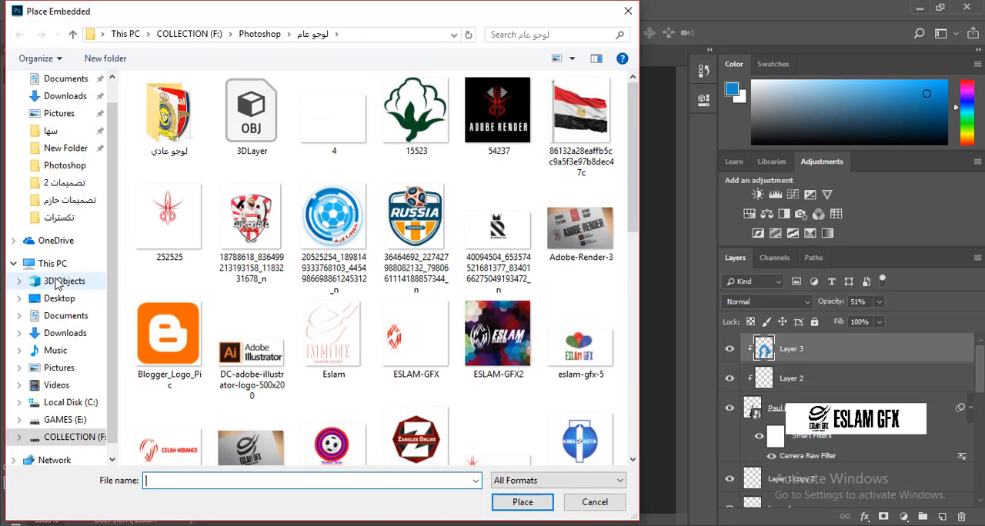
click(260, 34)
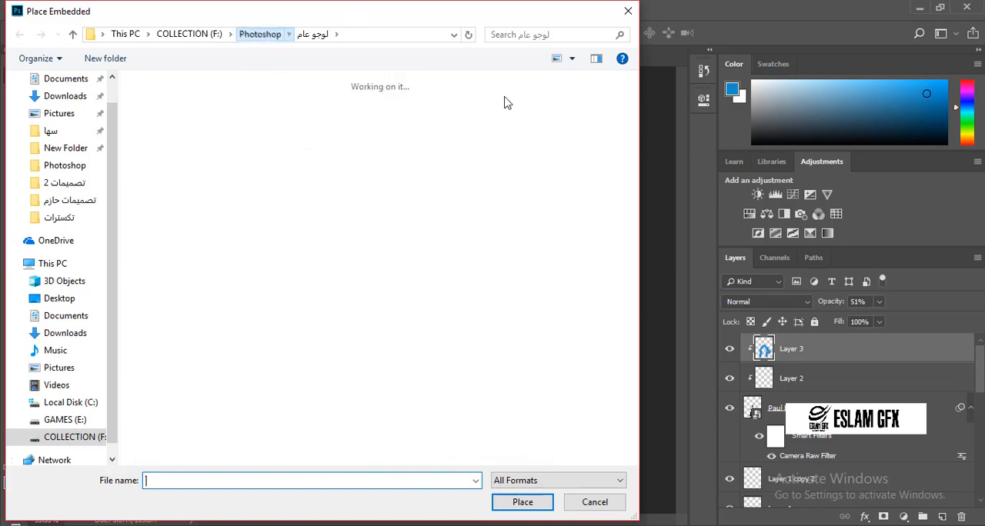
mouse_move(631, 133)
mouse_down()
mouse_move(633, 174)
mouse_move(634, 123)
mouse_move(633, 138)
mouse_up()
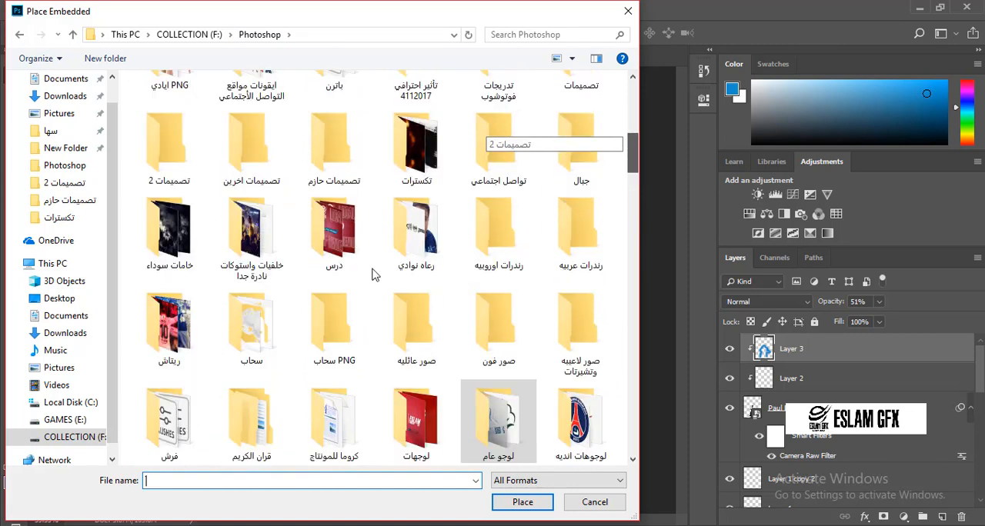
click(425, 176)
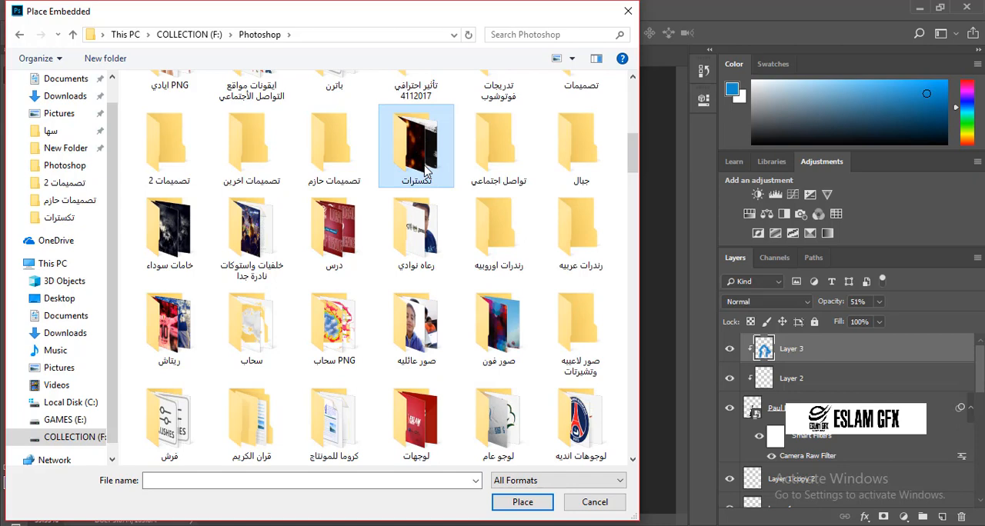
double_click(425, 175)
drag(632, 84, 632, 104)
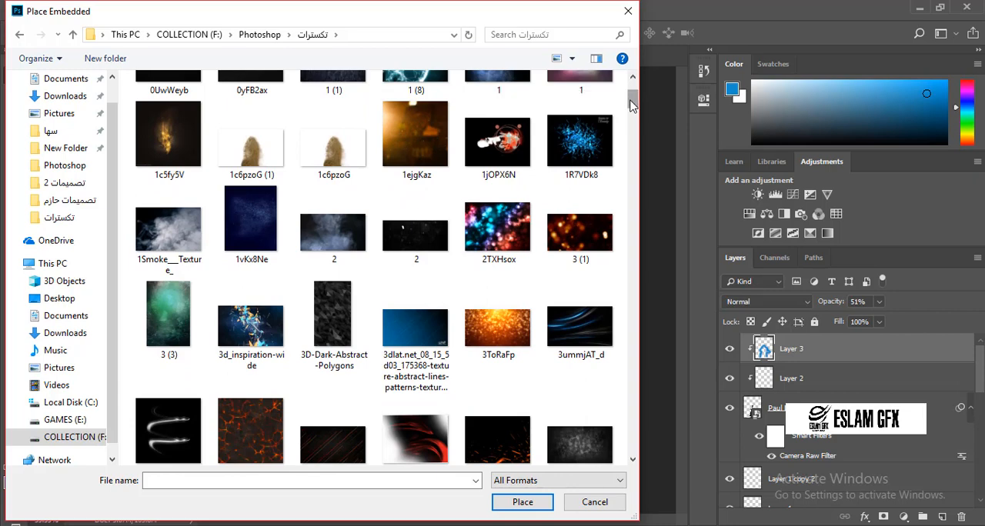
drag(636, 109, 635, 117)
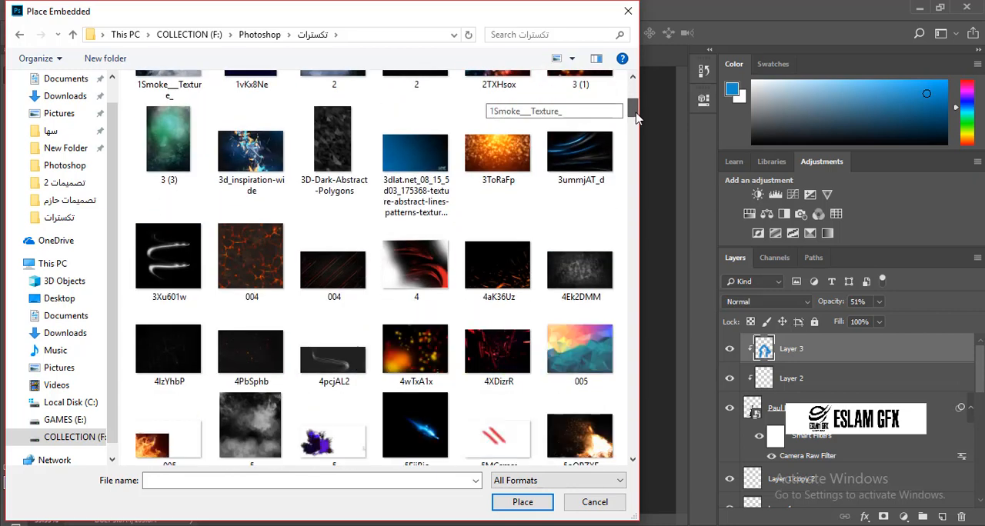
double_click(400, 443)
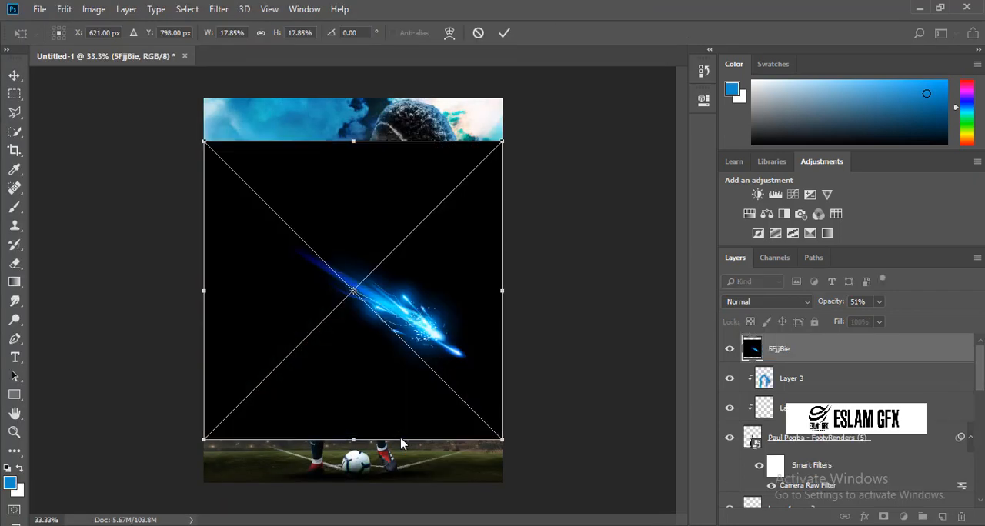
key(Return)
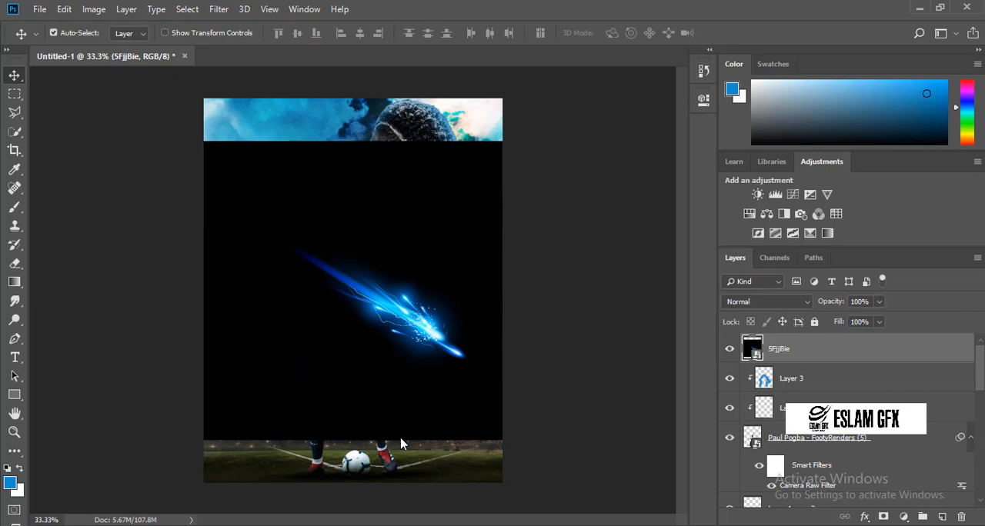
Move the 5FjjBie layer directly above EEyava4 in the layer stack and set its blend mode to Screen.
scroll(816, 408, down, 5)
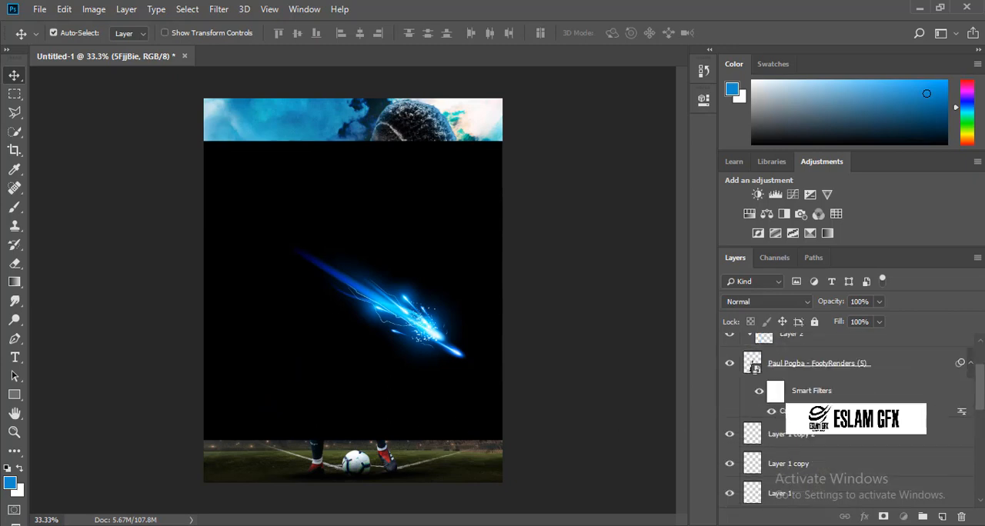
drag(847, 474, 913, 358)
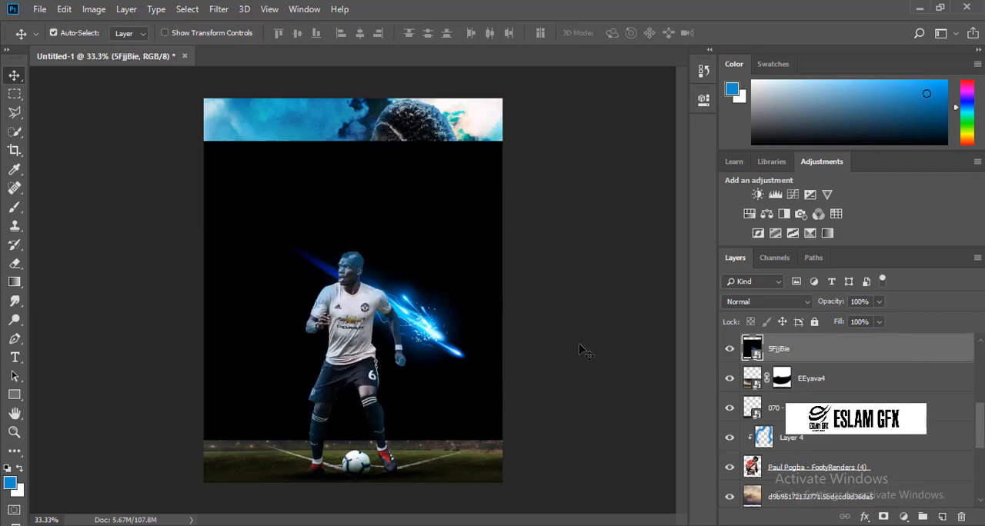
click(810, 301)
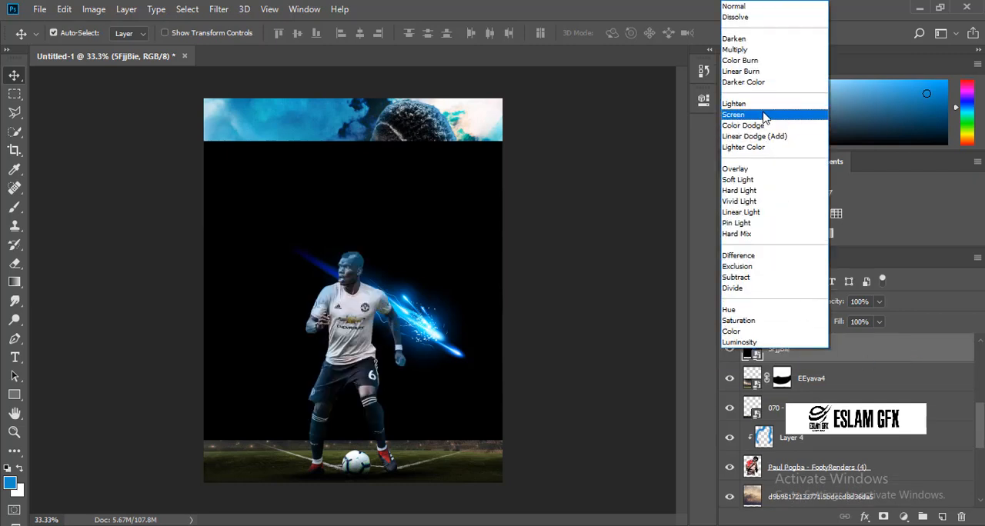
click(762, 116)
Warp the 5FjjBie light streak into a curve that bends down toward the stadium rim.
key(ctrl+t)
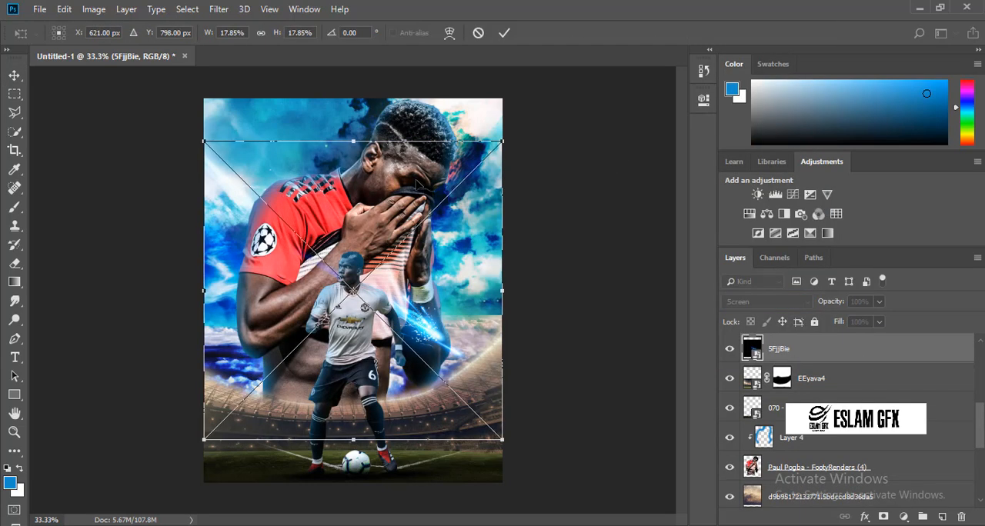
click(451, 32)
drag(430, 280, 387, 333)
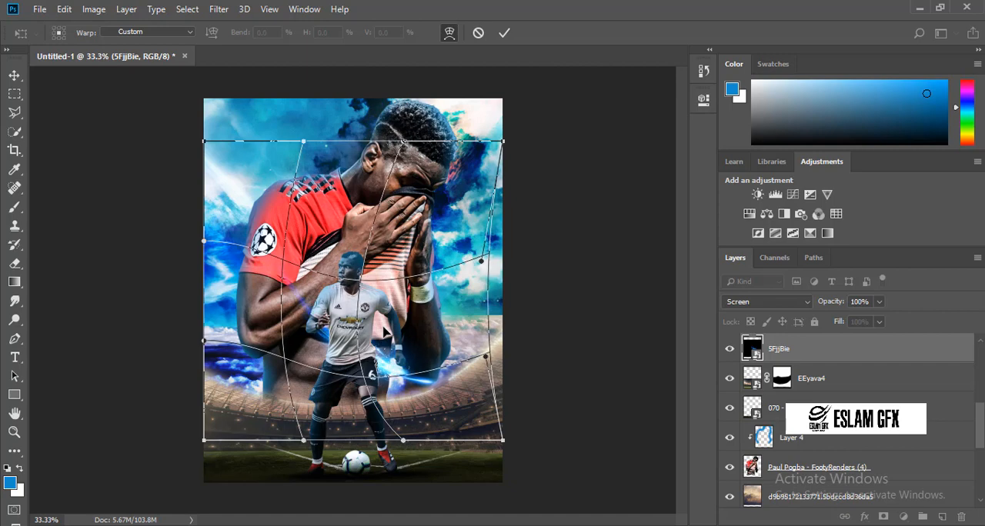
click(14, 76)
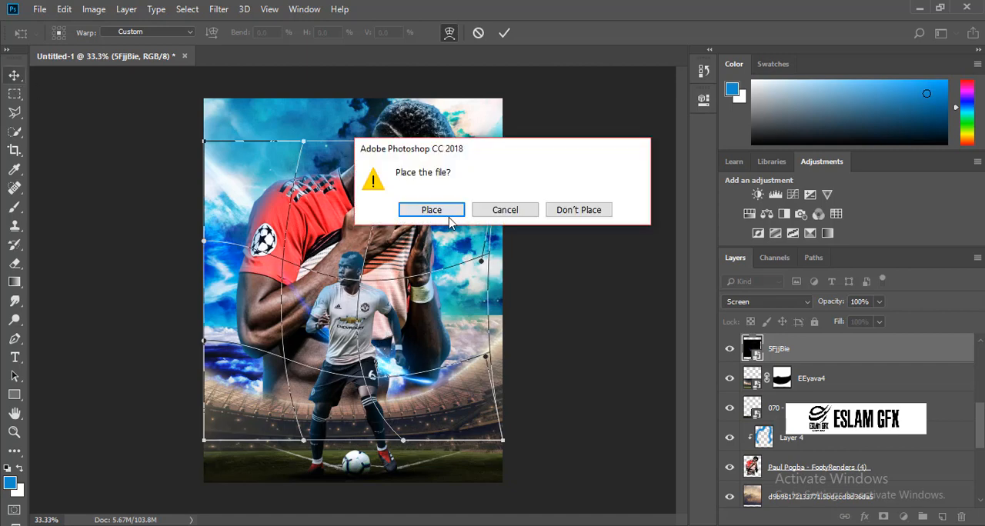
click(422, 209)
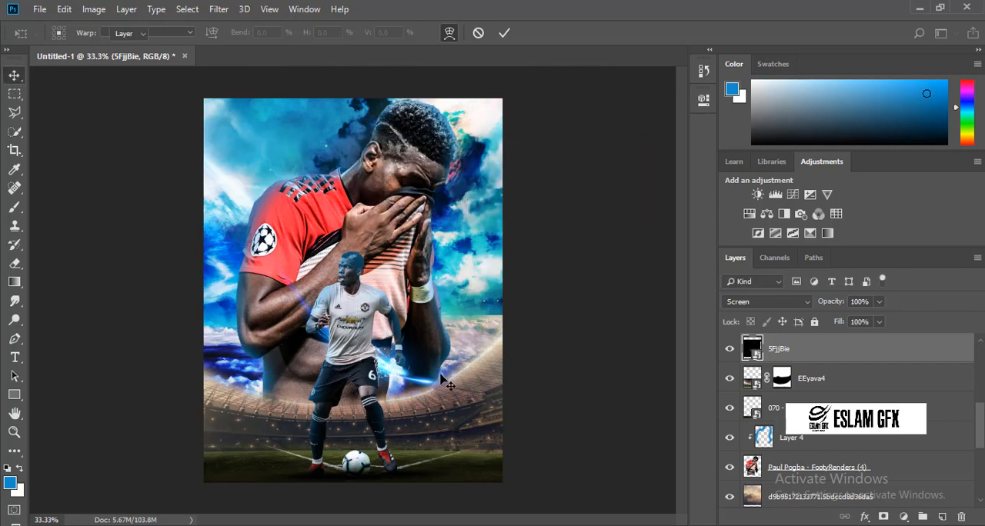
Move the 5FjjBie streak onto the left curve of the stadium rim and rotate it -2.90°.
key(ctrl+t)
drag(415, 383, 335, 449)
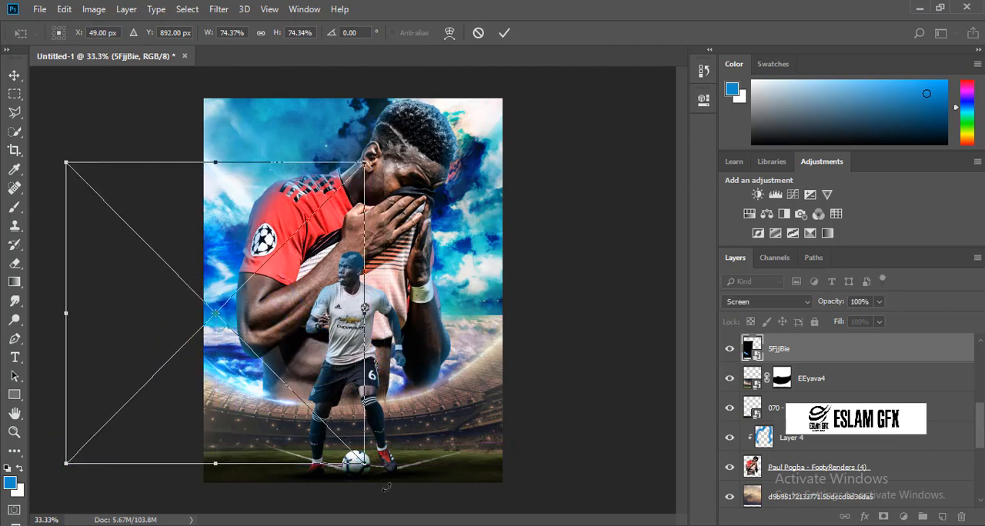
drag(389, 485, 360, 454)
drag(299, 391, 294, 393)
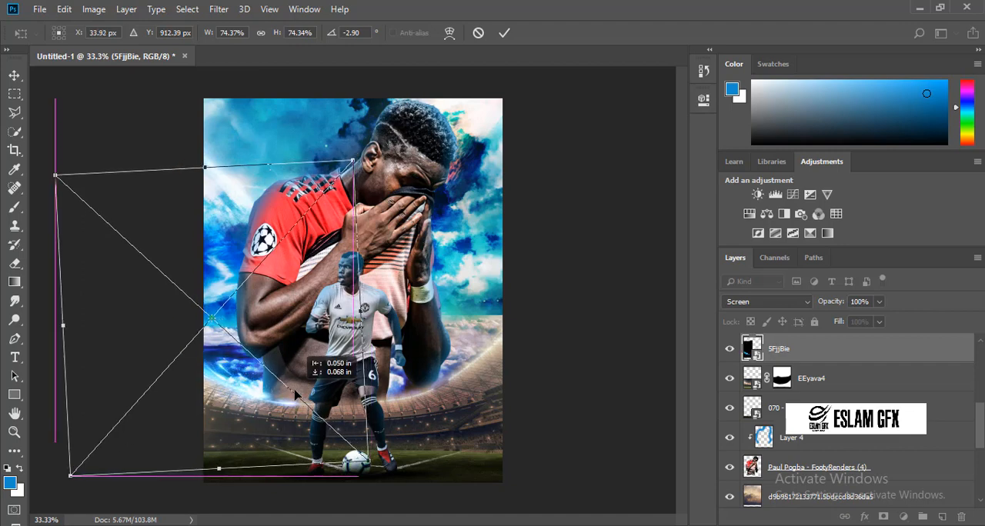
key(Return)
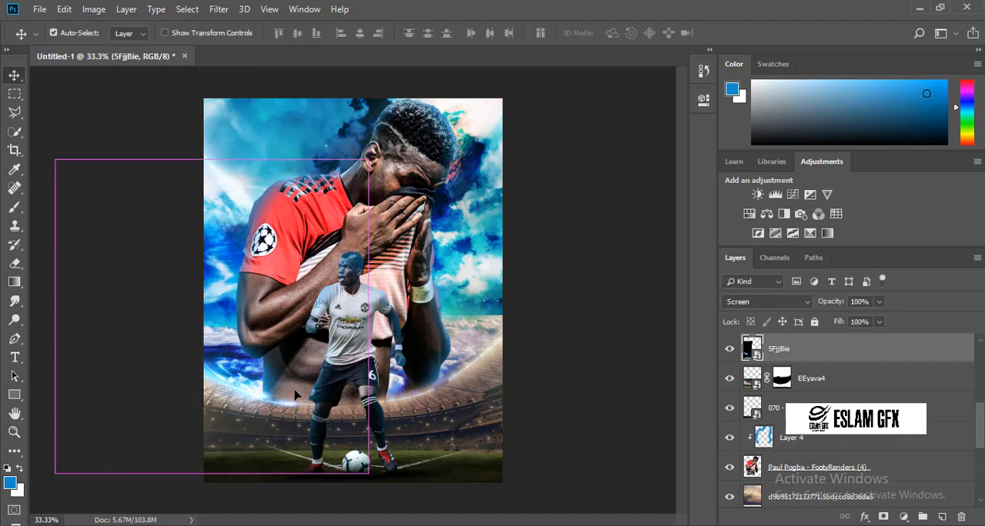
Duplicate the 5FjjBie streak, mirror the copy and fit it along the right curve of the stadium rim at -10.02°.
key(ctrl+j)
key(ctrl+t)
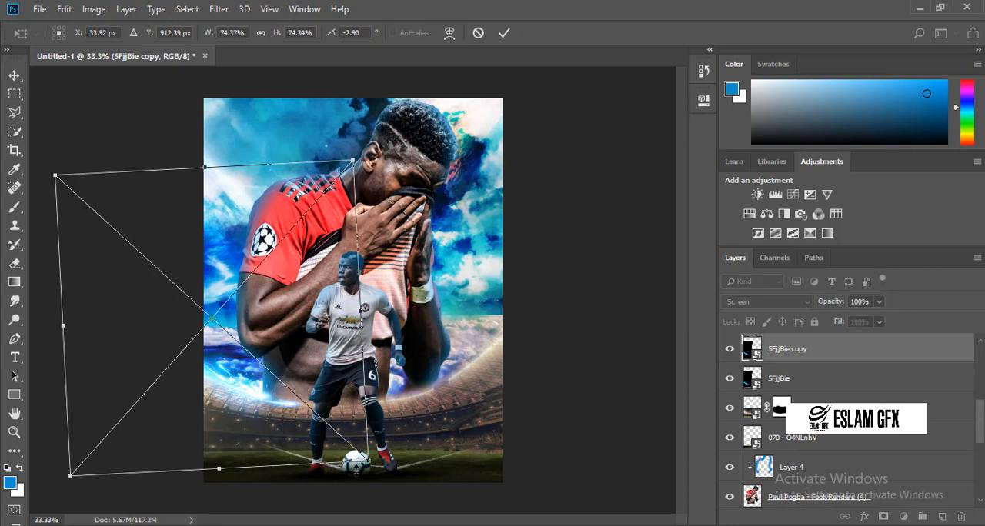
drag(295, 389, 596, 366)
right_click(370, 395)
click(397, 382)
drag(642, 459, 648, 360)
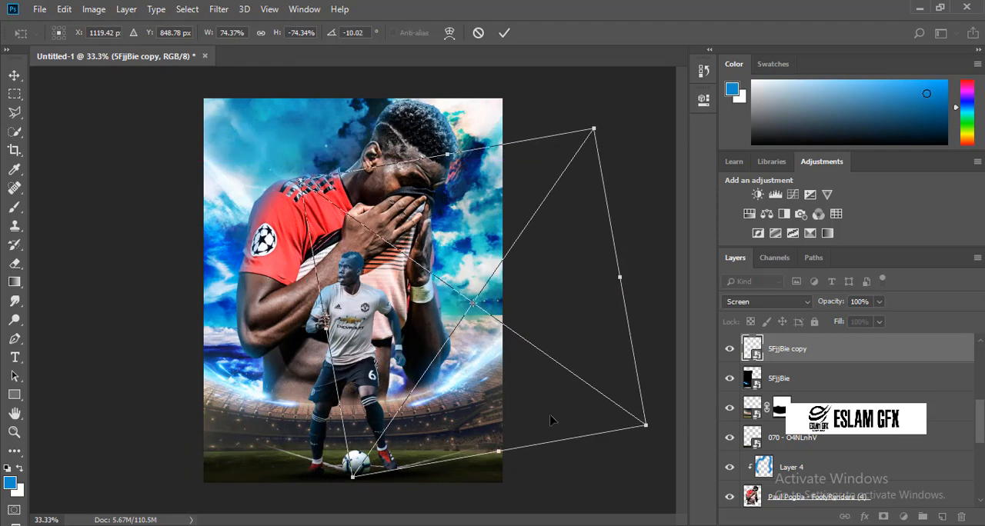
drag(554, 418, 546, 414)
key(Return)
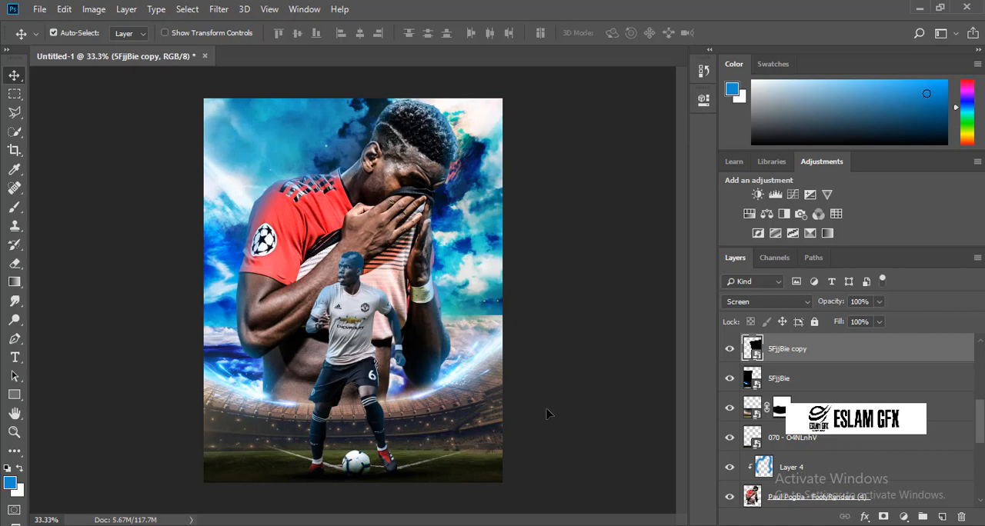
Duplicate the right-hand streak, then rotate and position the new copy along the stadium rim behind the small player.
key(ctrl)
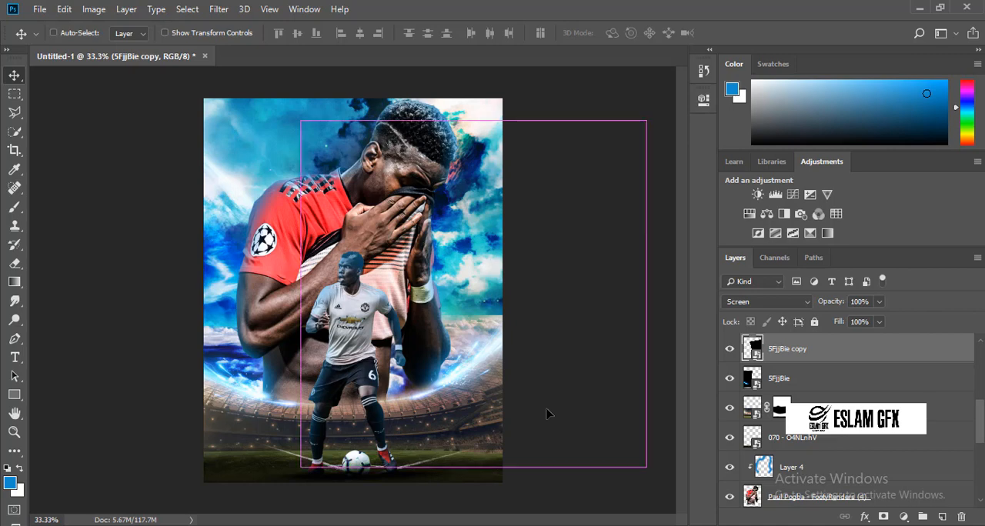
key(ctrl+j)
key(ctrl+t)
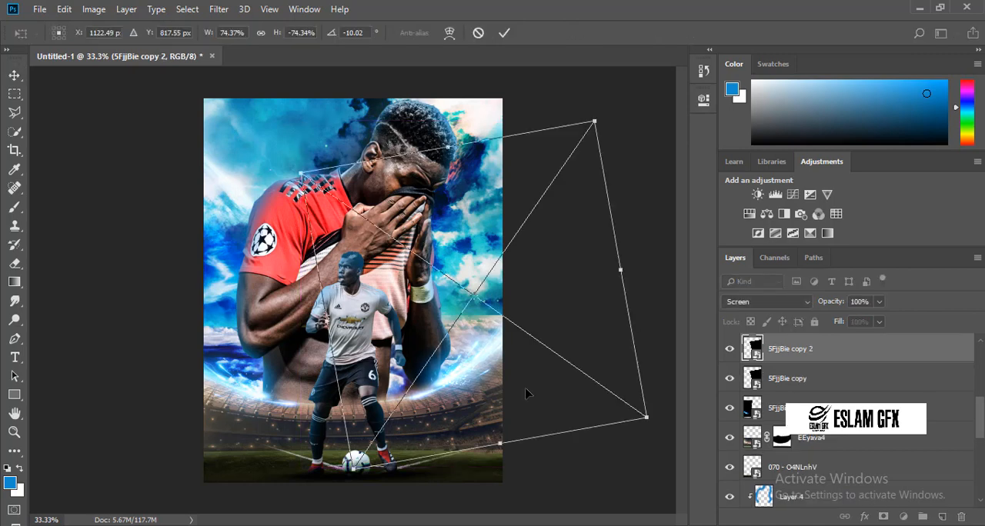
scroll(526, 393, down, 1)
drag(567, 394, 474, 411)
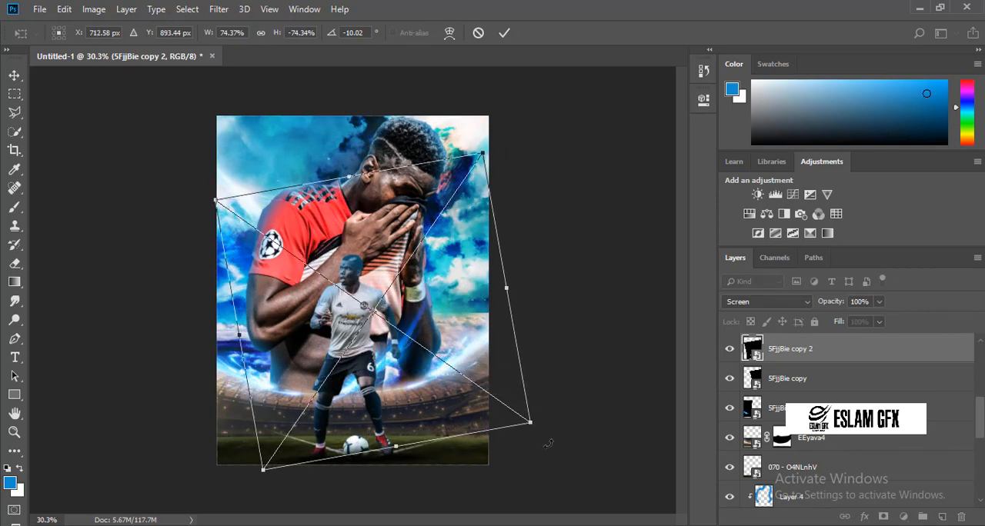
drag(543, 439, 413, 466)
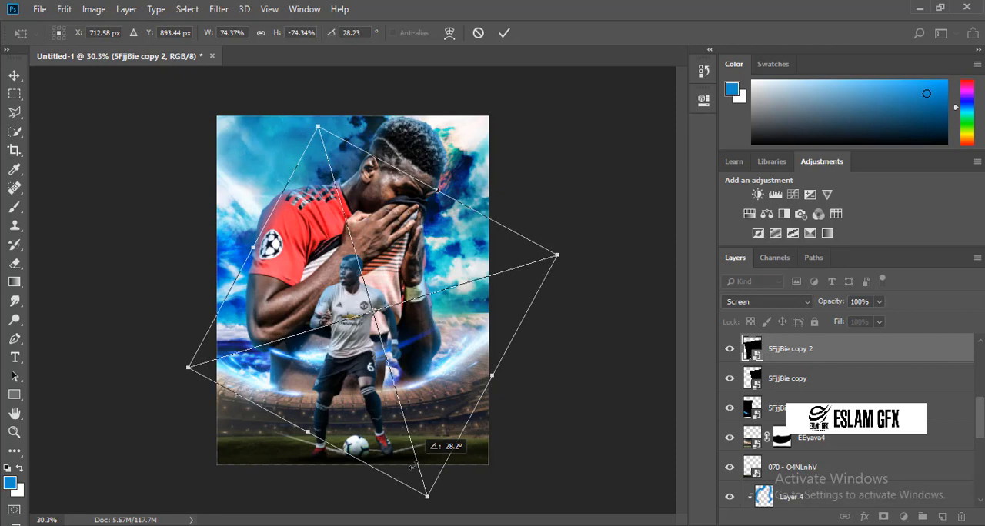
drag(418, 388, 420, 428)
drag(501, 459, 508, 448)
key(Return)
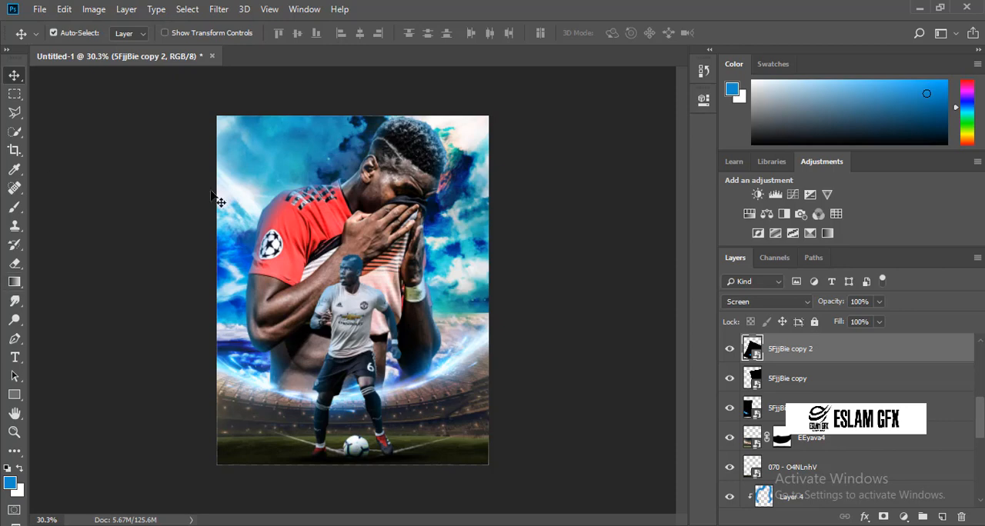
Embed the 6rNafYw star texture and scale it to 73.27% so that it covers the whole poster.
key(ctrl+0)
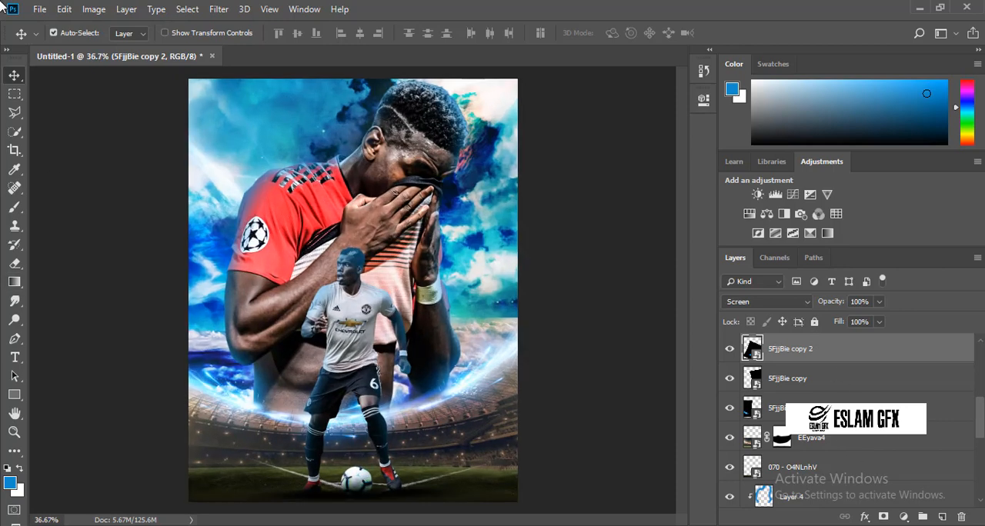
click(39, 9)
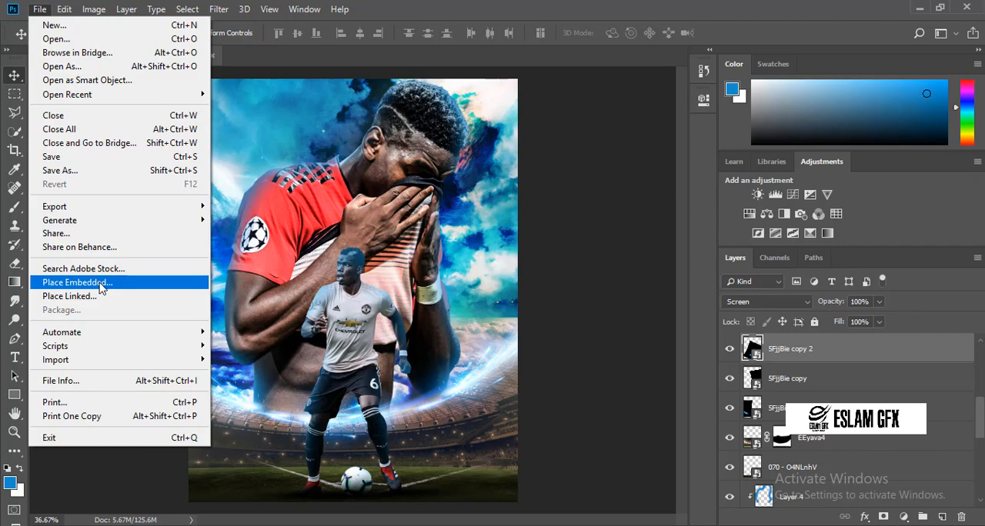
click(100, 284)
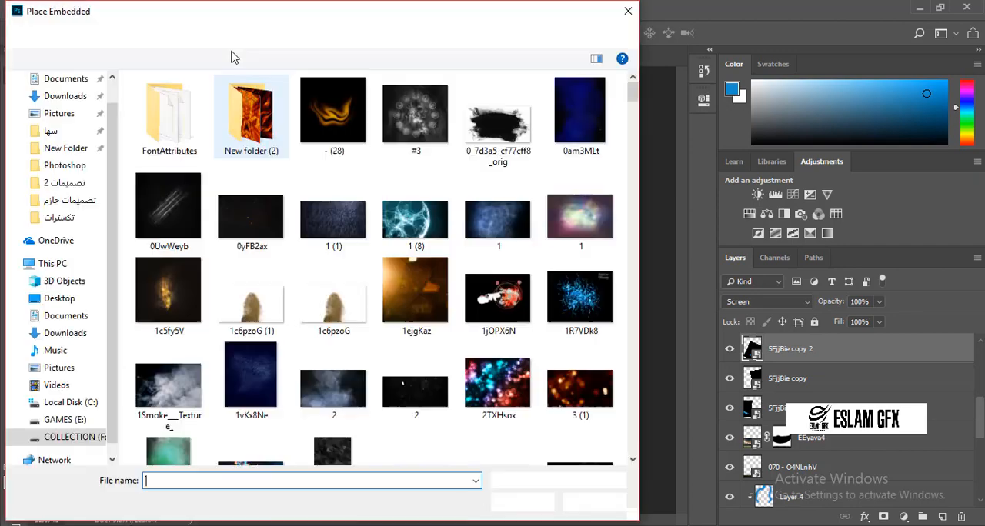
scroll(486, 269, down, 3)
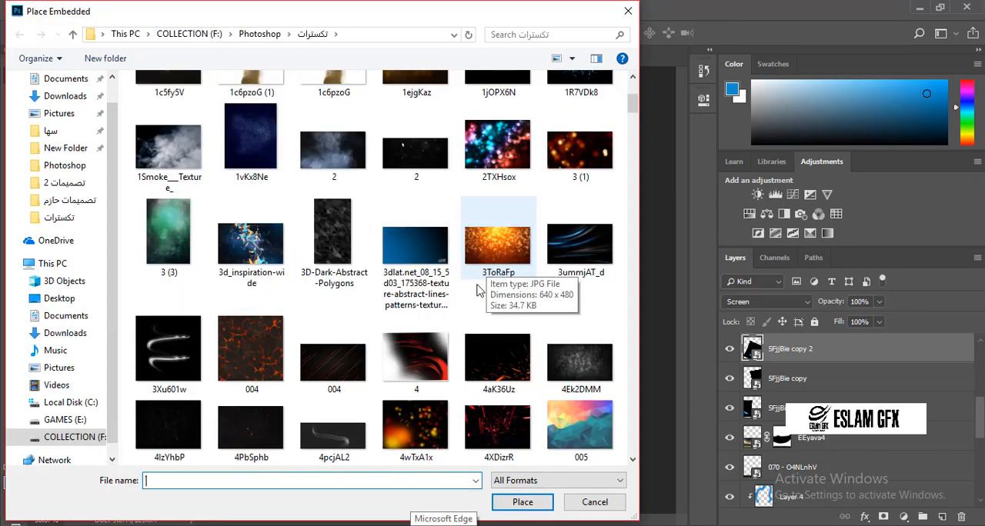
scroll(561, 330, down, 2)
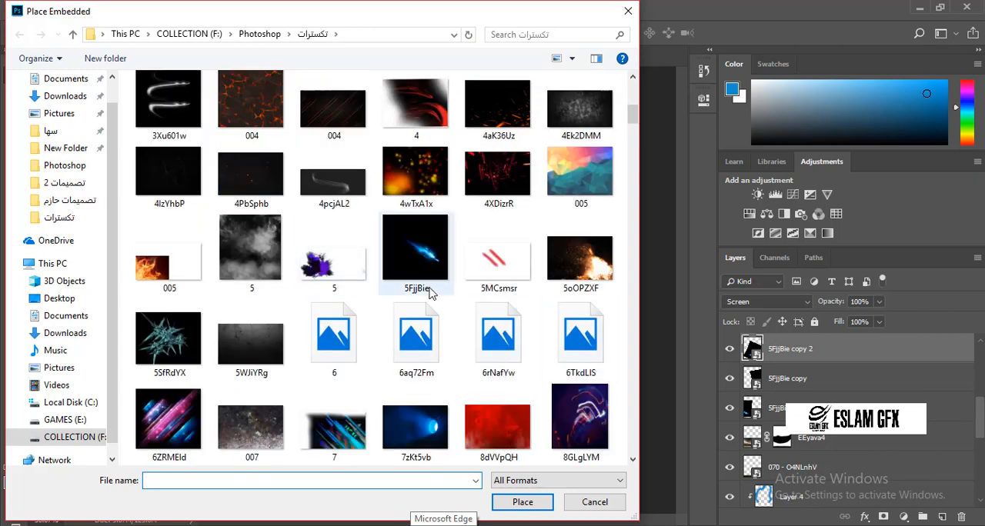
scroll(431, 399, down, 4)
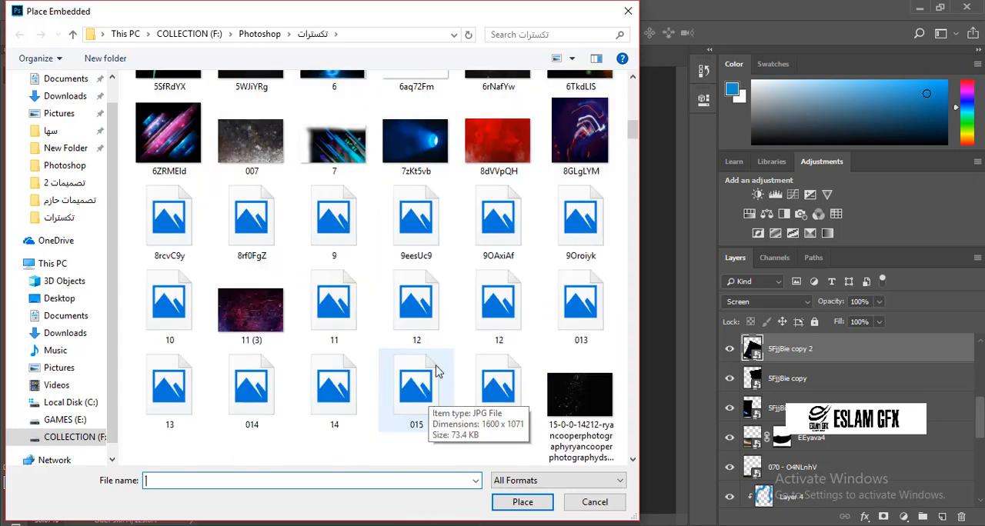
scroll(508, 229, up, 3)
double_click(514, 247)
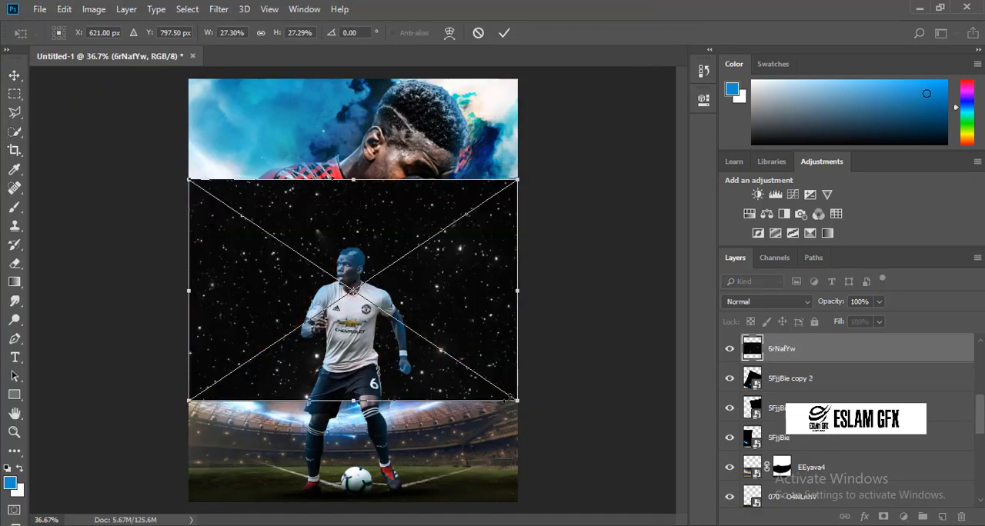
drag(516, 401, 842, 516)
key(Return)
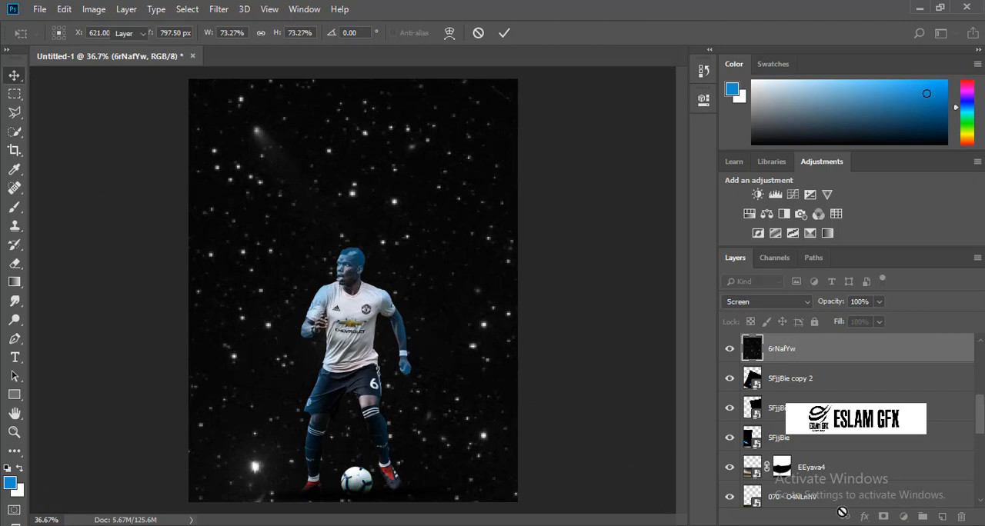
Move the 6rNafYw layer to the top of the layer stack and set its blend mode to Screen.
mouse_move(805, 346)
mouse_down()
mouse_move(797, 280)
mouse_move(799, 348)
mouse_up()
click(766, 301)
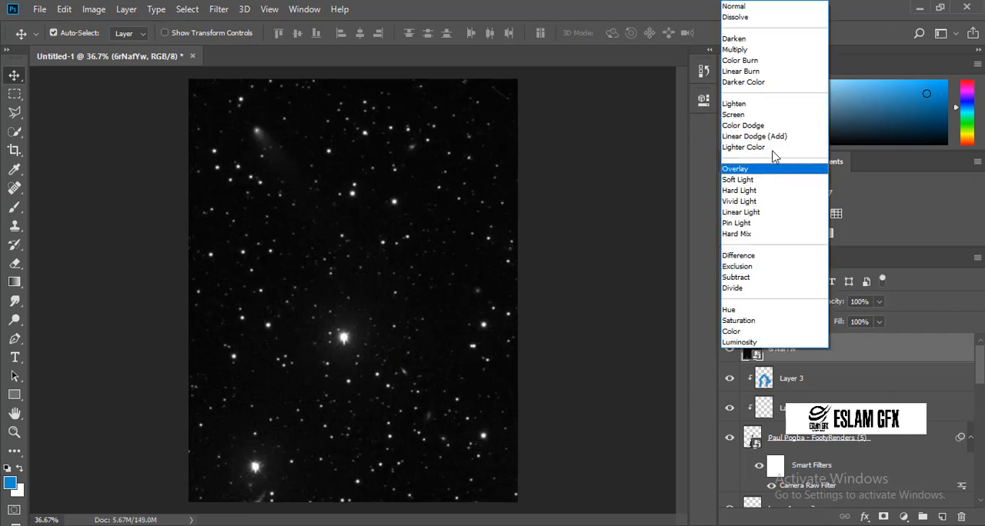
click(762, 117)
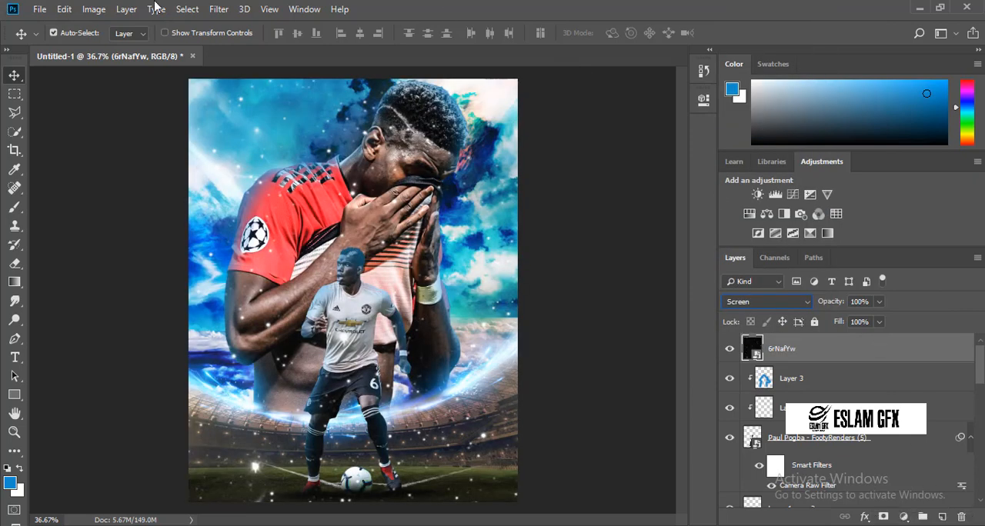
Apply a Motion Blur to the 6rNafYw layer with an angle of 71° and a distance of 215 pixels.
click(218, 9)
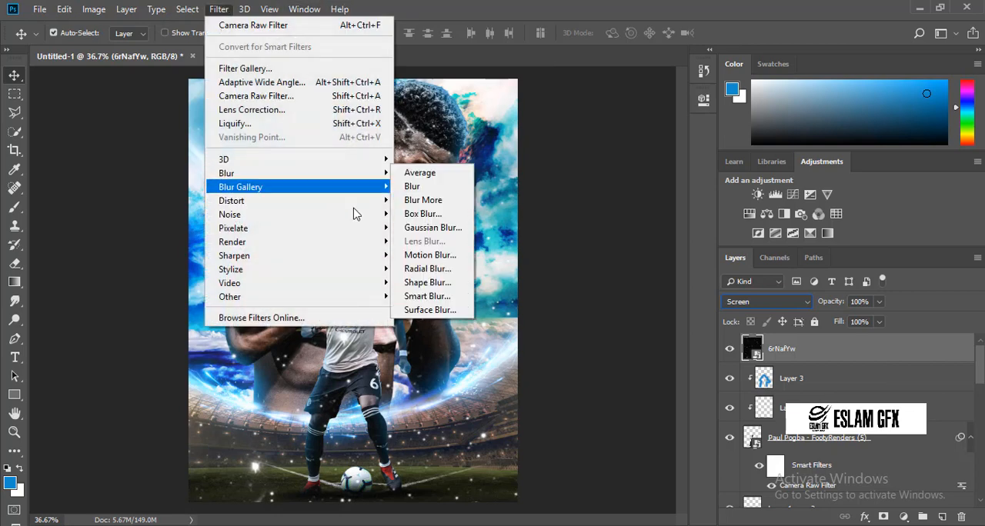
click(428, 255)
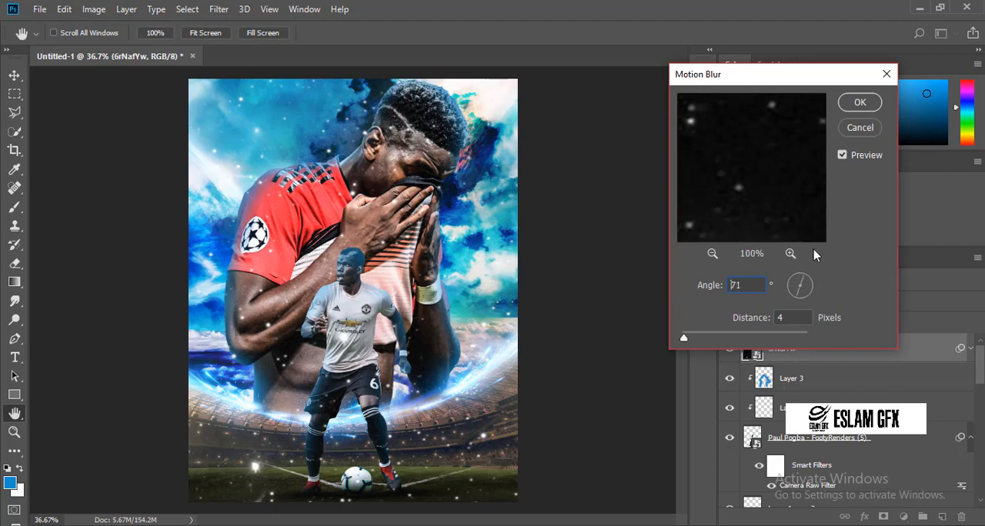
drag(814, 249, 813, 249)
drag(684, 339, 749, 337)
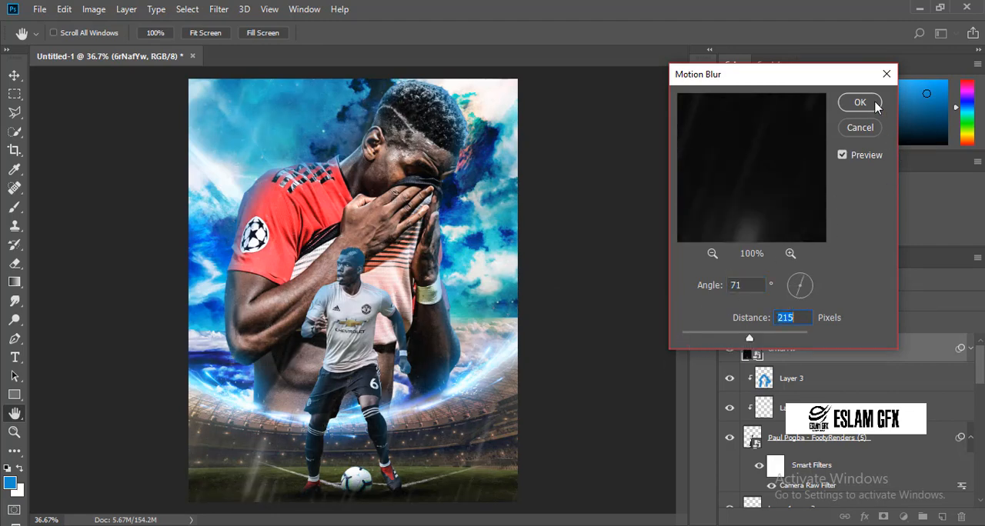
click(874, 104)
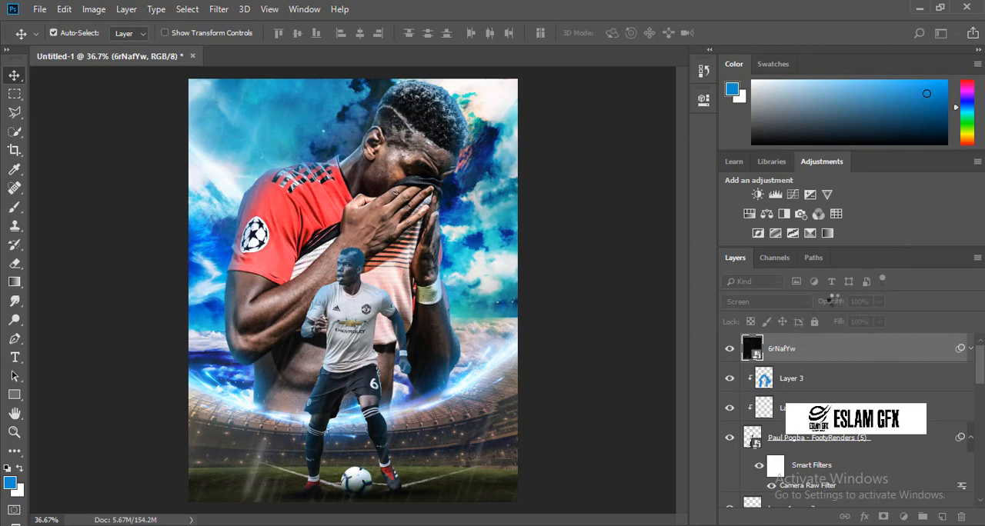
Lower the 6rNafYw layer's opacity to 38% and rasterize the layer.
drag(833, 301, 816, 305)
click(809, 305)
click(847, 308)
right_click(825, 350)
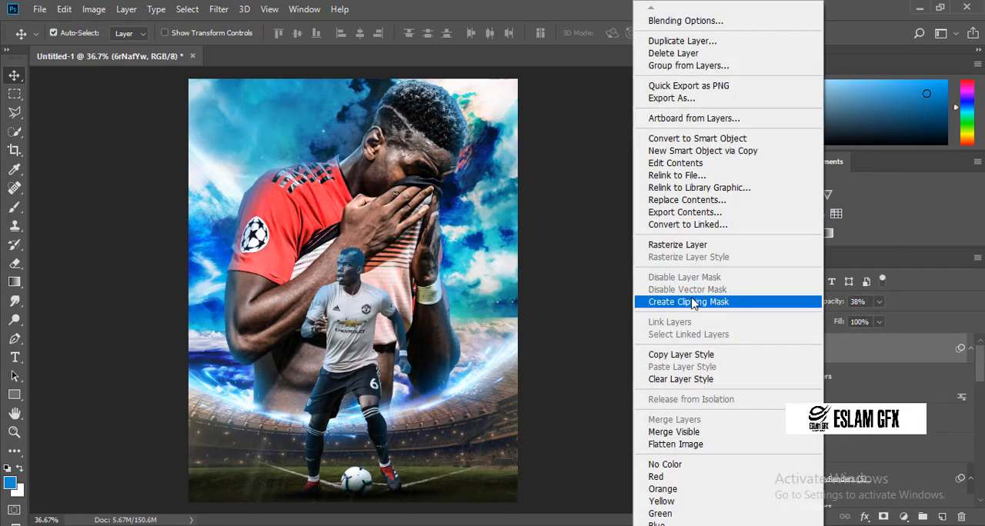
click(800, 246)
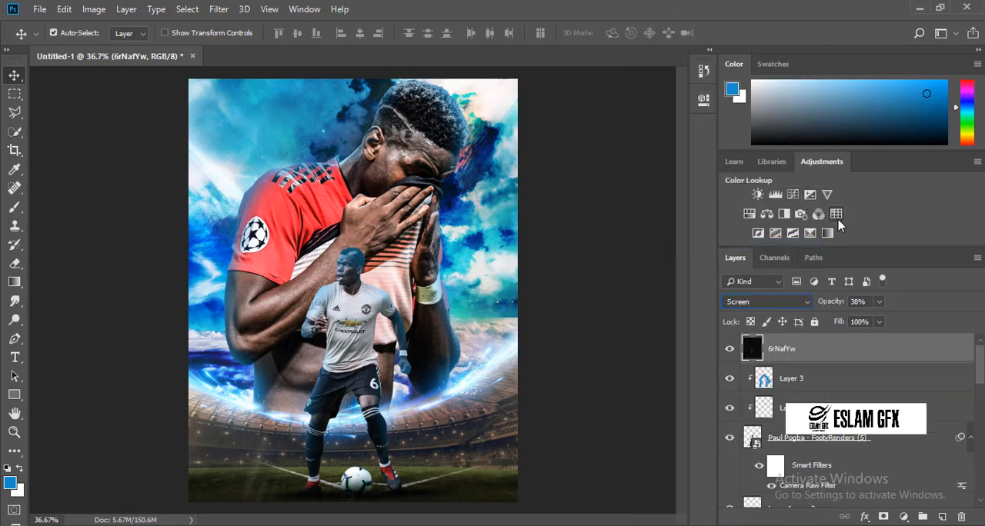
Add a Color Lookup adjustment above all layers using the HorrorBlue.3DL 3DLUT file.
click(838, 217)
click(605, 145)
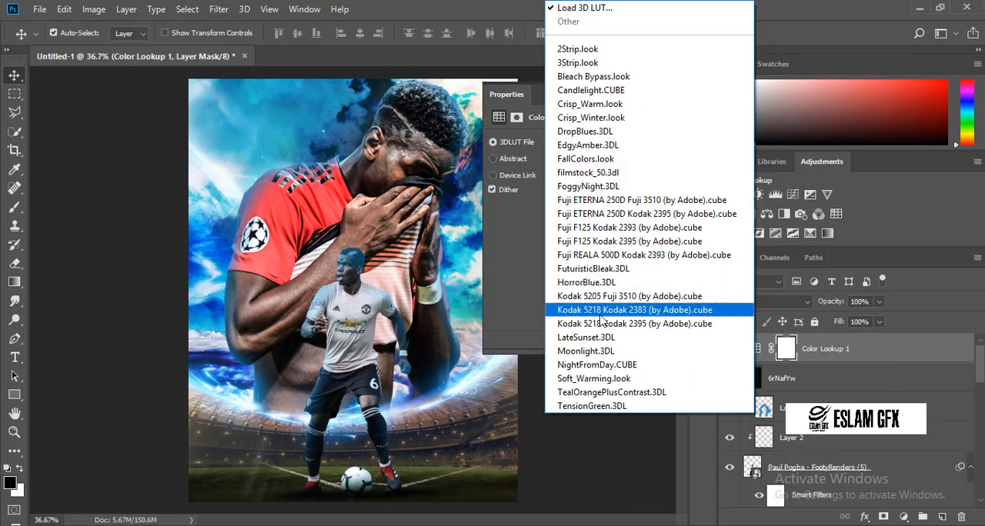
click(591, 283)
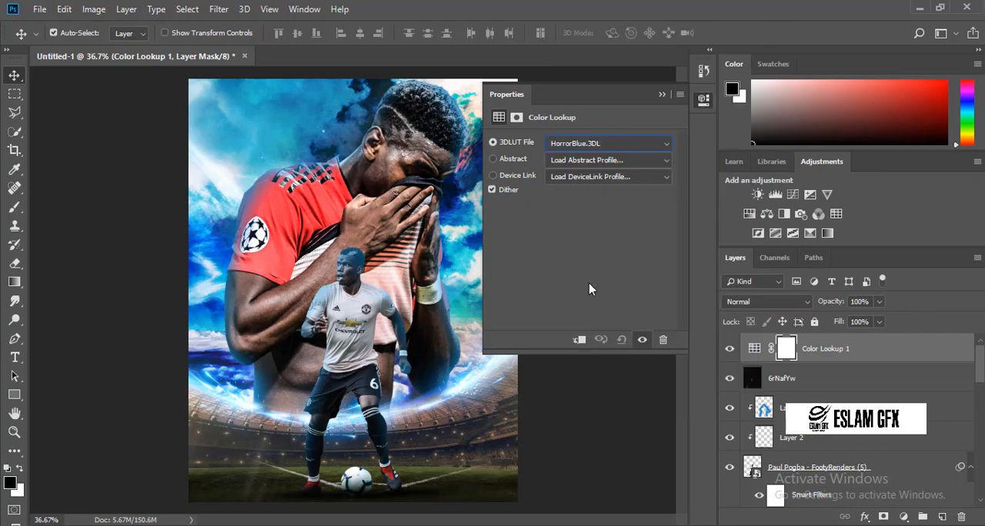
click(704, 107)
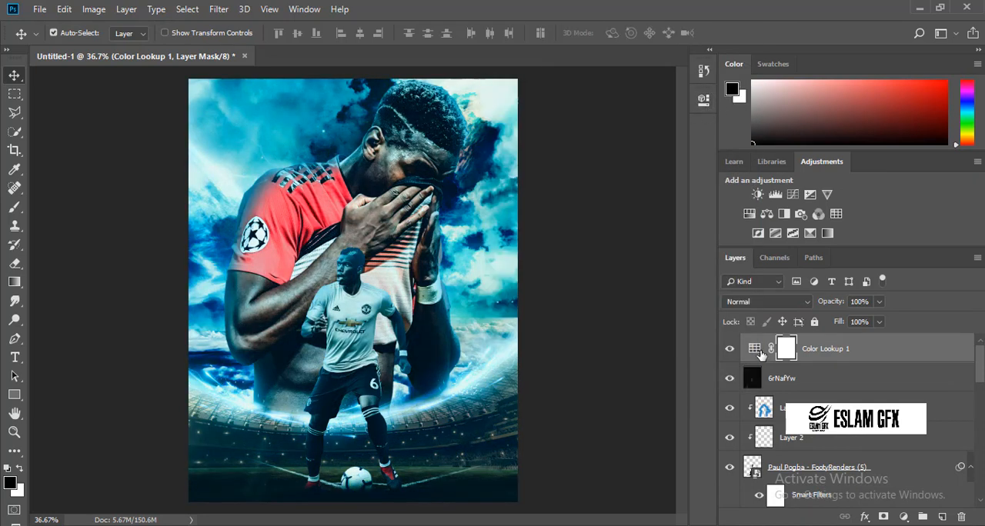
Add a second Color Lookup adjustment using the EdgyAmber.3DL 3DLUT file.
click(836, 213)
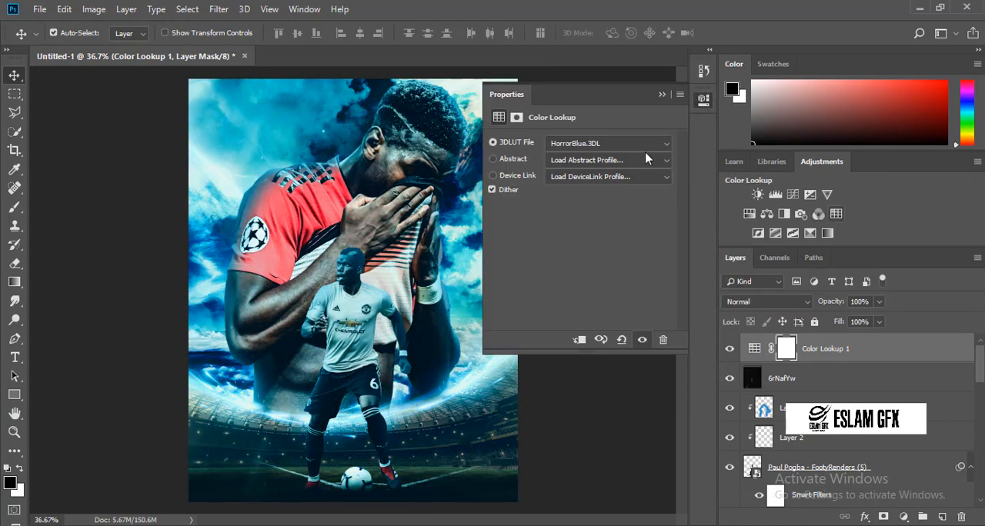
click(615, 144)
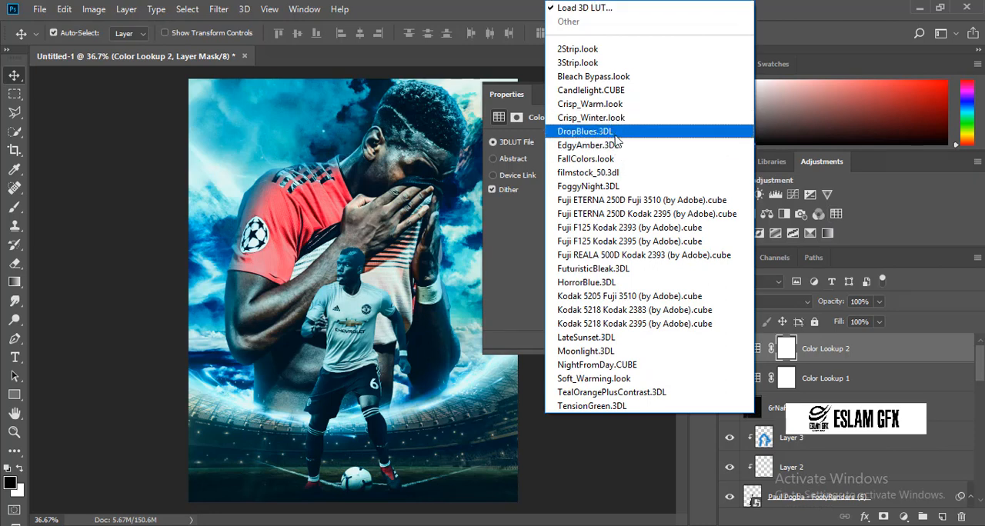
click(620, 144)
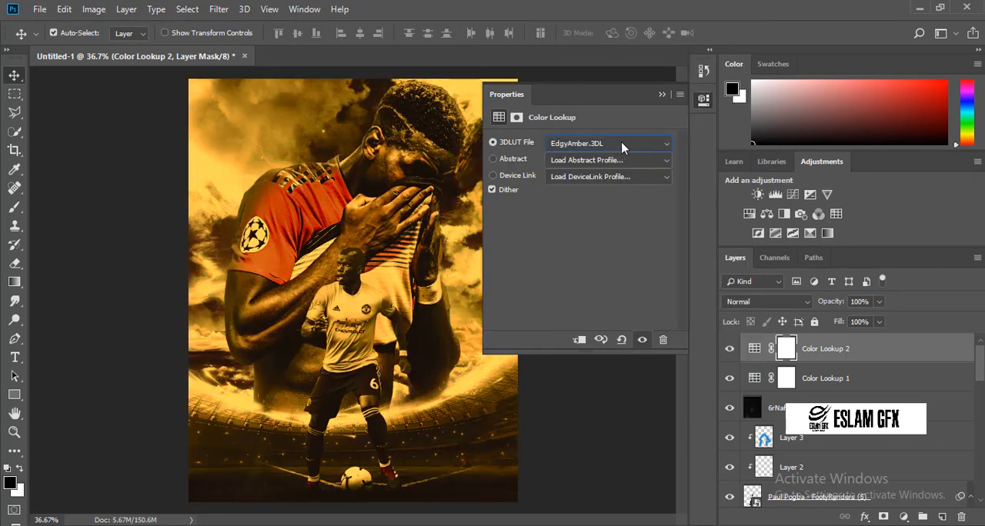
click(702, 101)
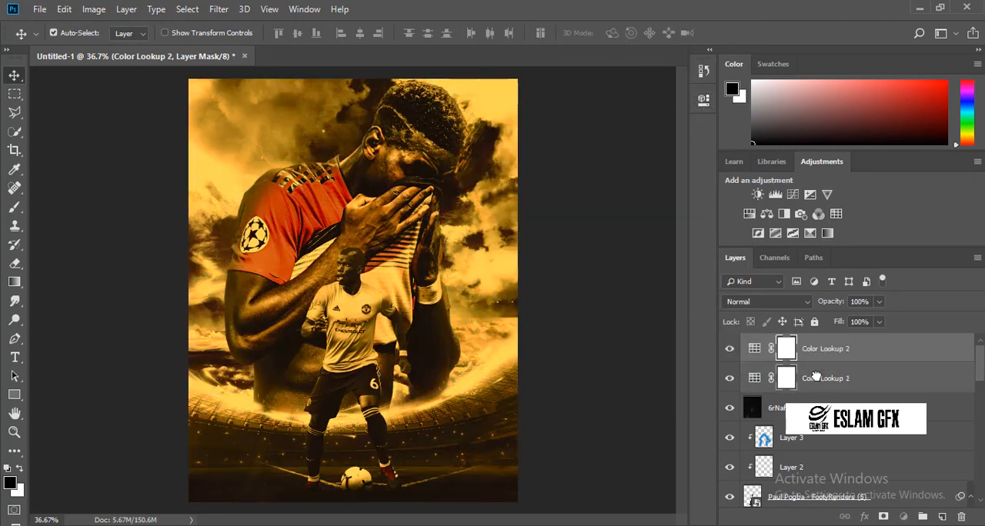
Move the HorrorBlue color lookup above the EdgyAmber one and lower its opacity to 45%.
drag(818, 374, 818, 351)
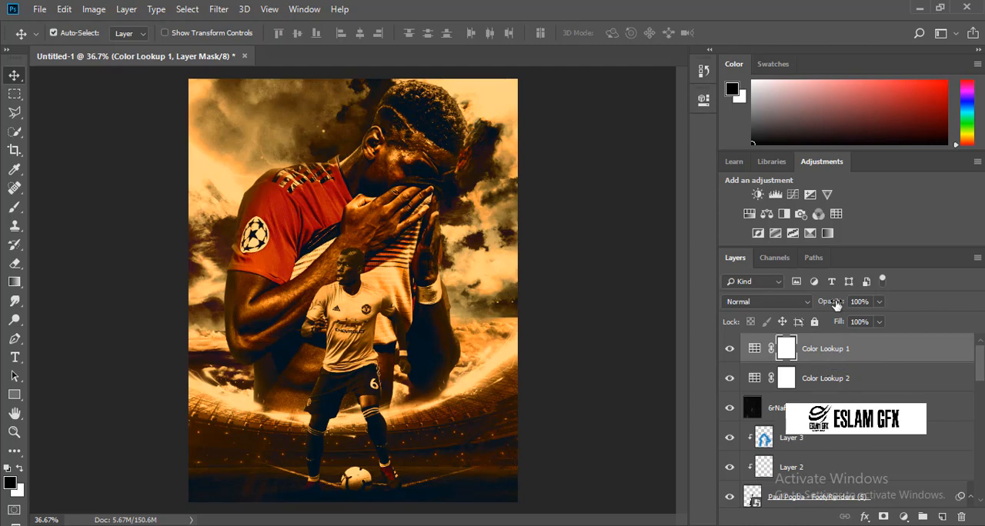
drag(835, 306, 802, 304)
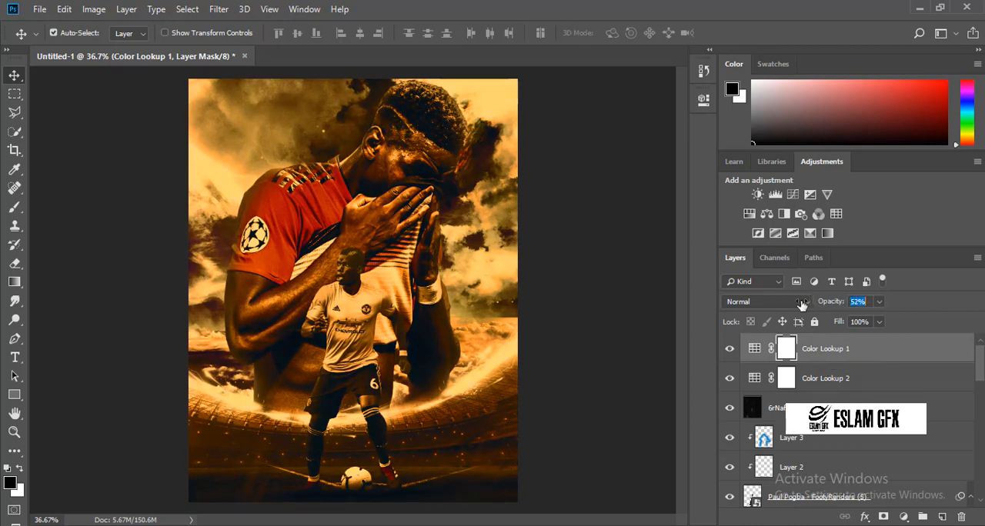
click(825, 306)
Lower the opacity of Layer 3, the blue rim light on the small player, to 41%.
scroll(834, 399, down, 3)
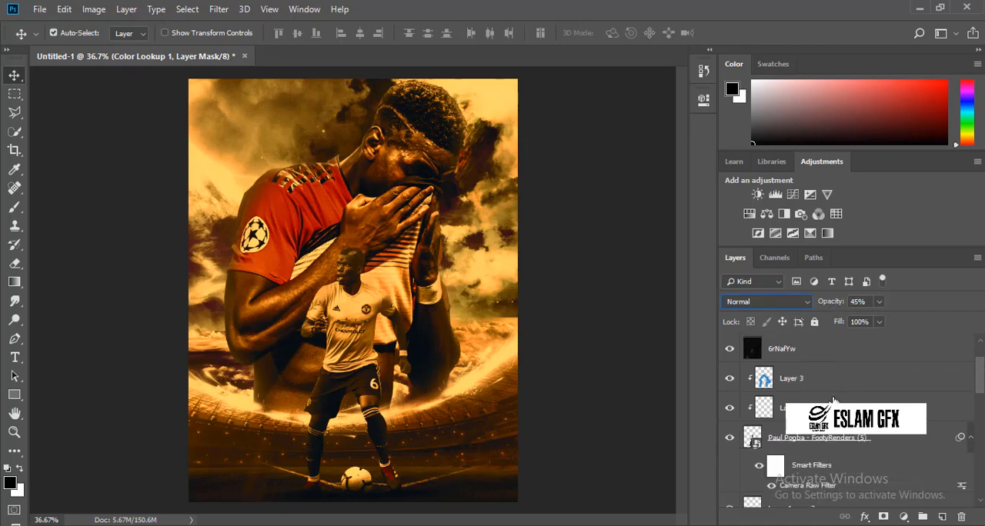
scroll(833, 399, up, 1)
click(831, 378)
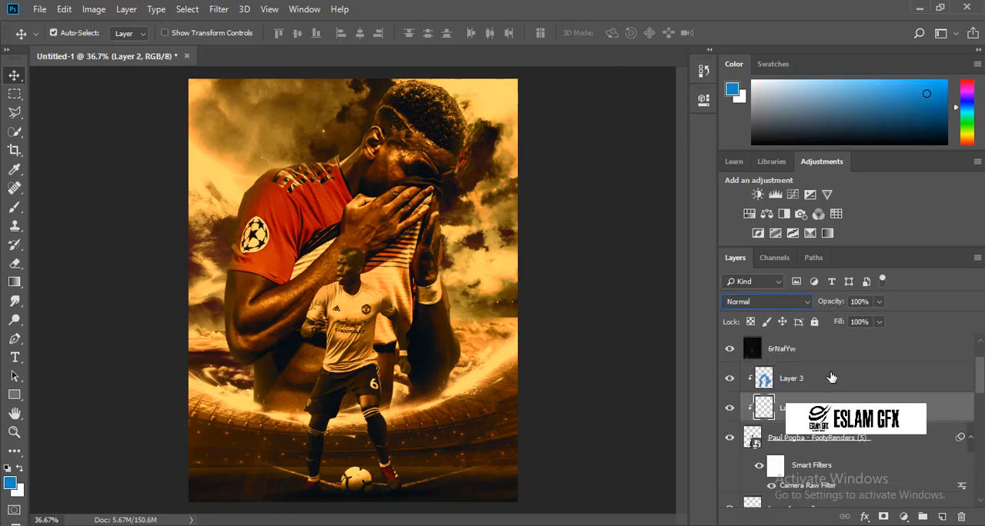
click(830, 306)
Reduce the opacity of the topmost Color Lookup adjustment, Color Lookup 1, to 32%.
scroll(835, 378, up, 2)
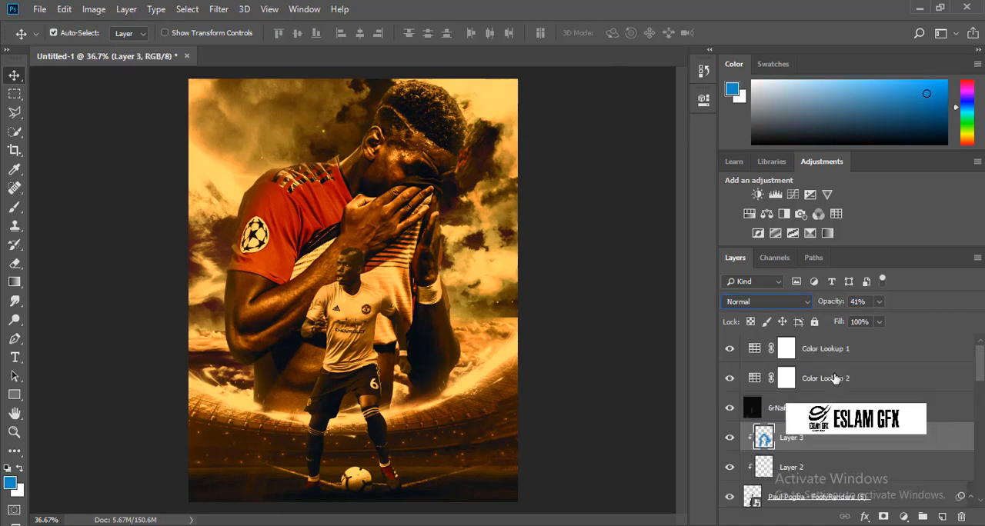
click(830, 347)
click(823, 305)
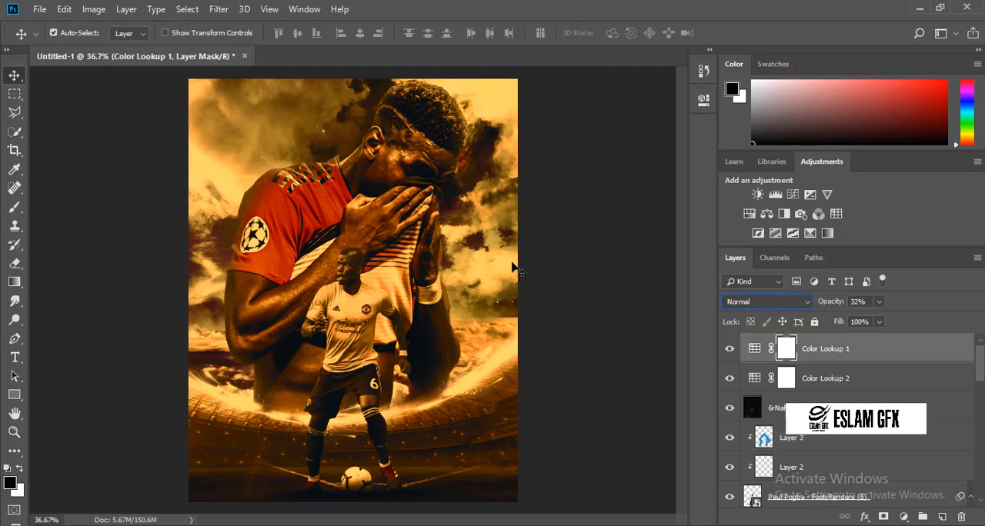
mouse_move(621, 525)
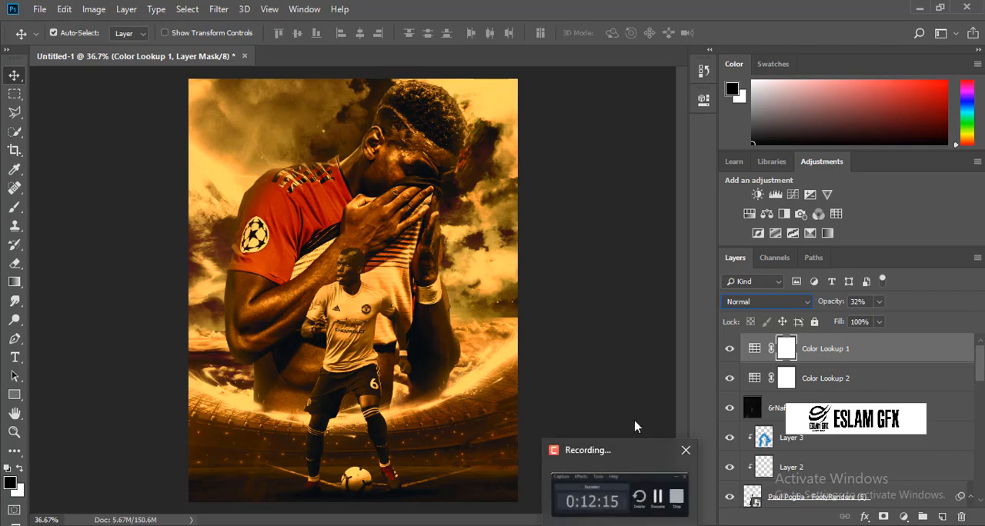